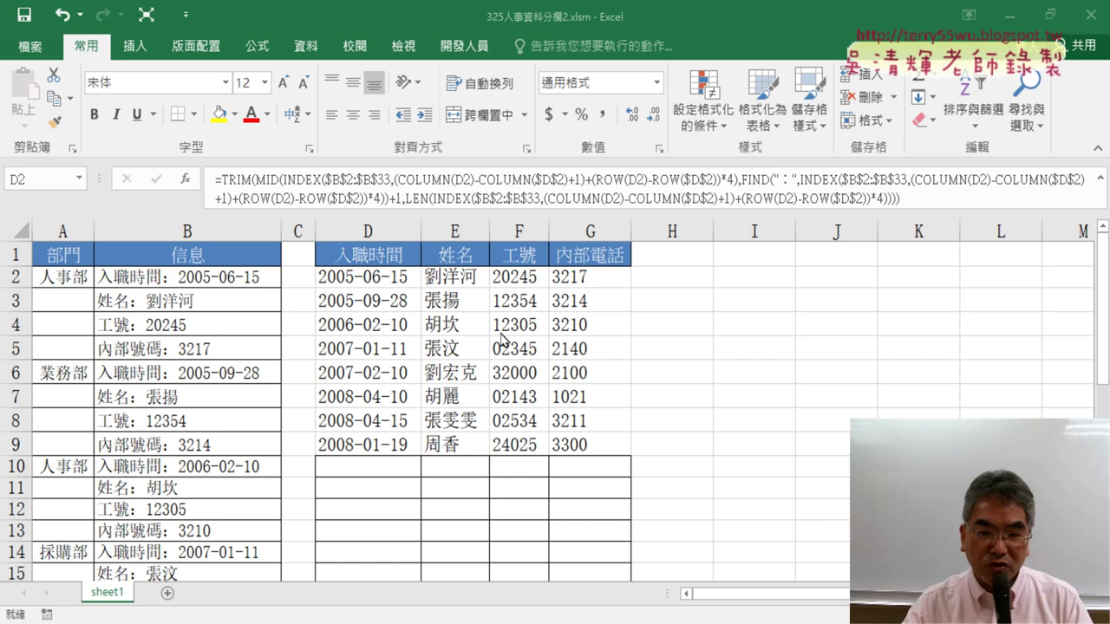
Step: Select D2 to show its formula, then switch to the Google Doc of formula notes
left_click(368, 277)
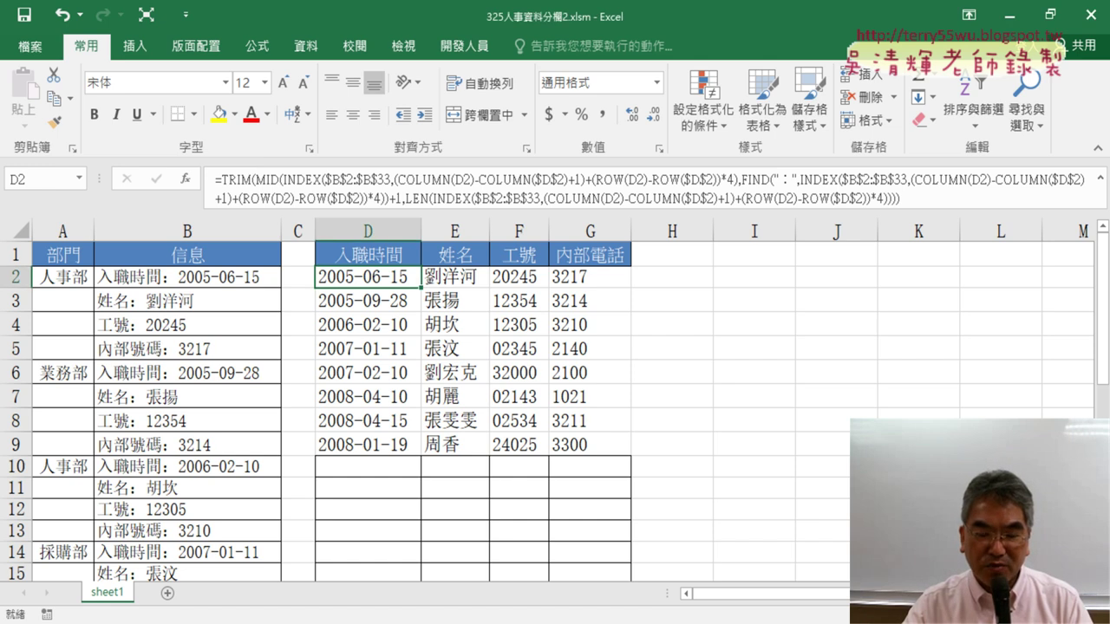
key("alt+Tab")
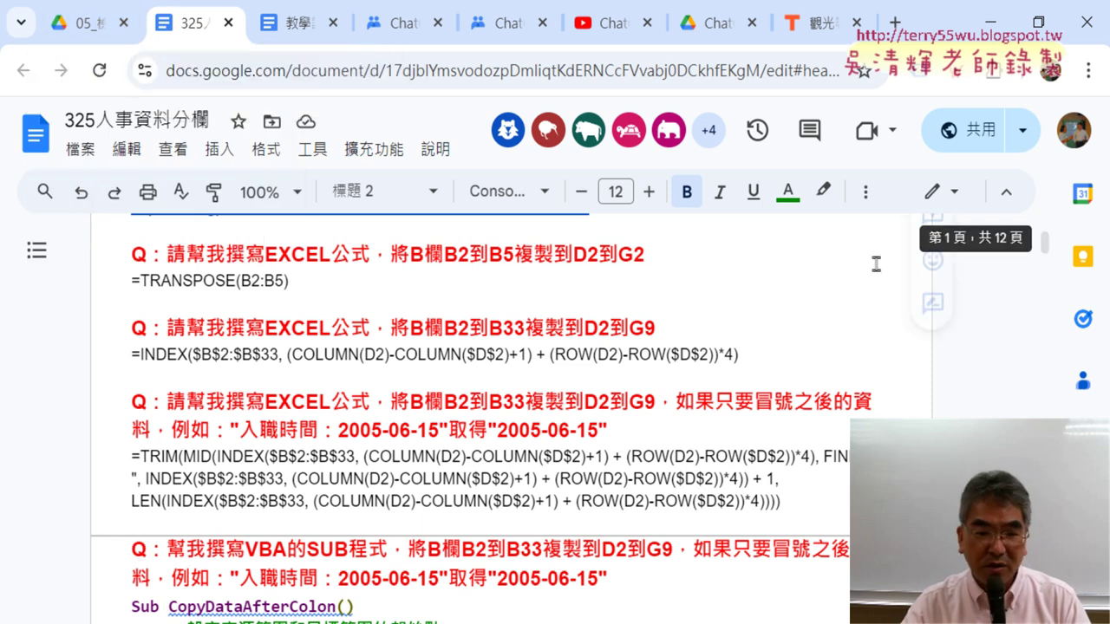
Step: At the top of the notes, select the title text about four columns
scroll(610, 315, "up", 2)
scroll(601, 319, "up", 3)
scroll(601, 320, "up", 1)
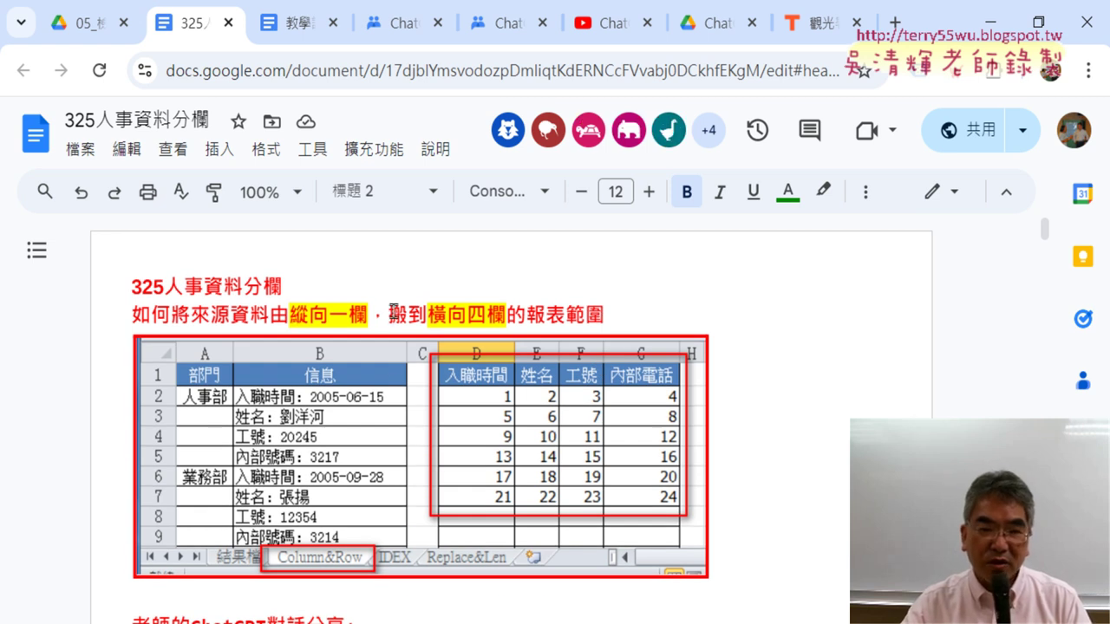
left_click_drag(390, 314, 603, 316)
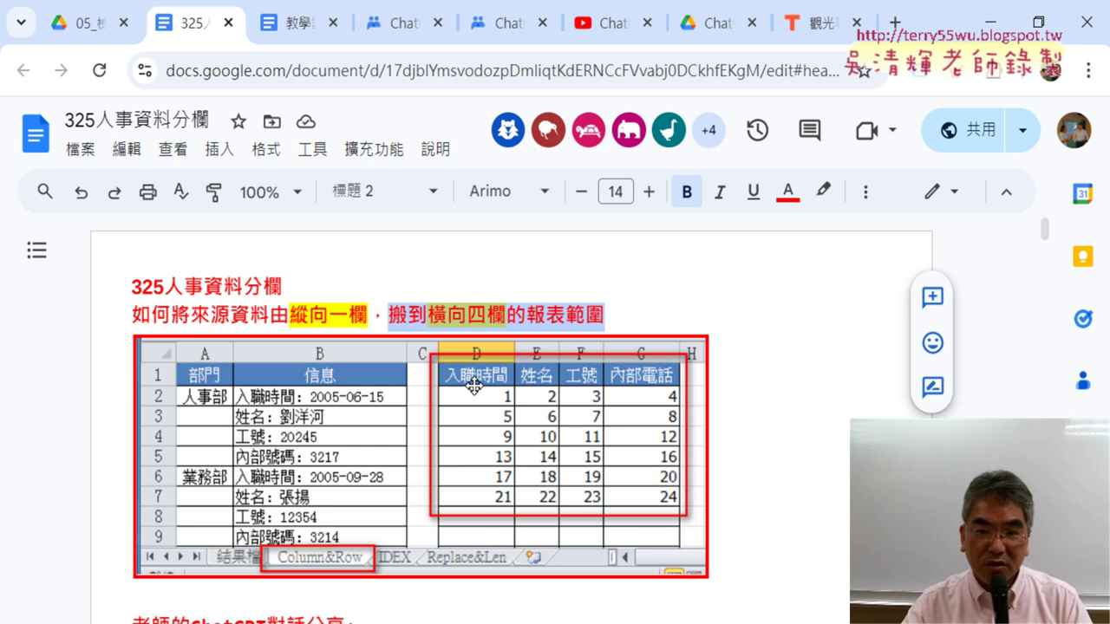
scroll(824, 441, "down", 3)
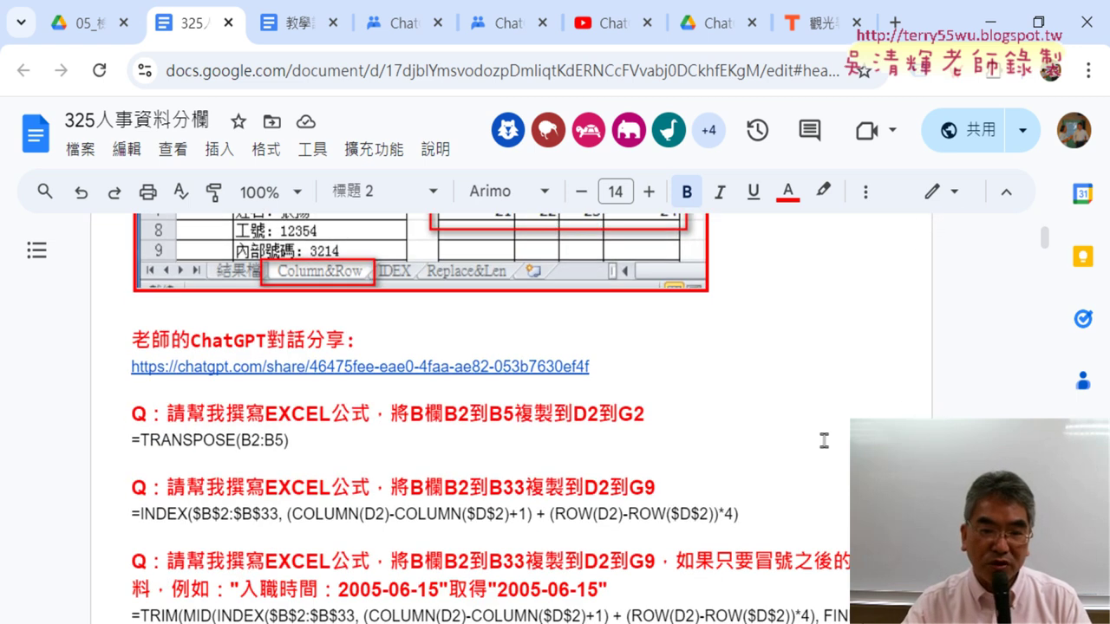
scroll(823, 440, "down", 1)
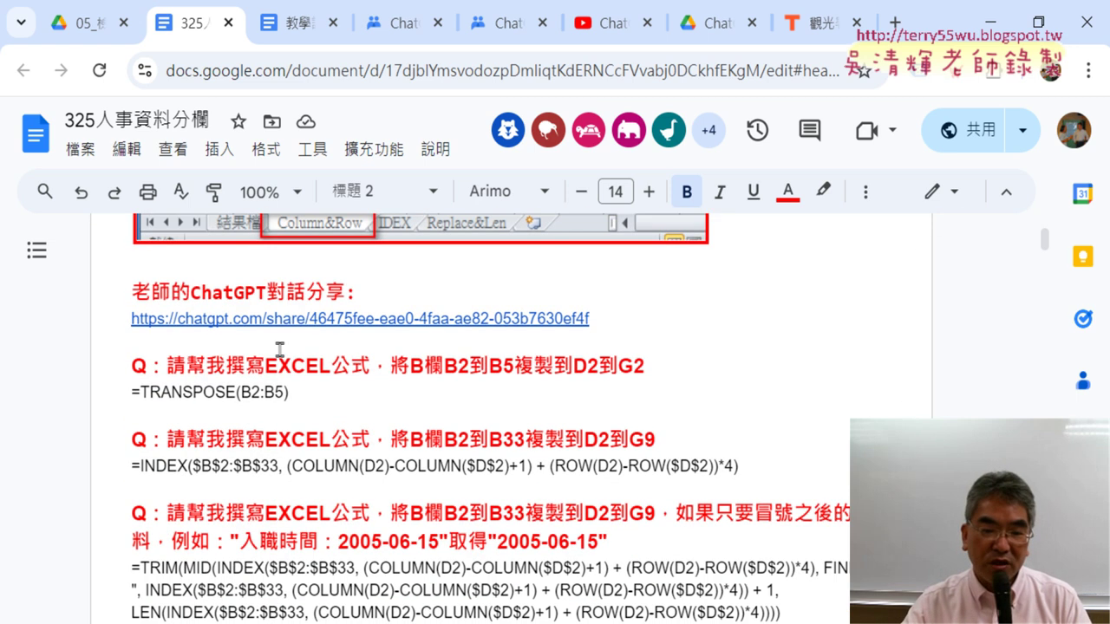
Step: Open the shared ChatGPT conversation 'Excel複製範圍公式' in a new tab, then return to 325人事資料分欄
left_click(414, 319)
left_click(302, 356)
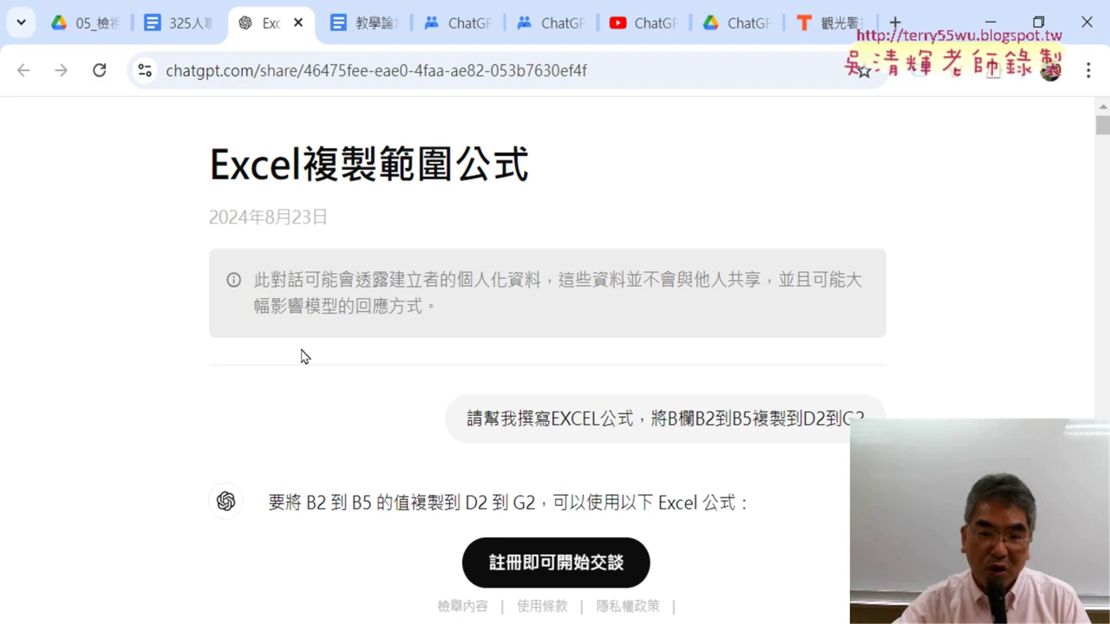
scroll(568, 473, "down", 2)
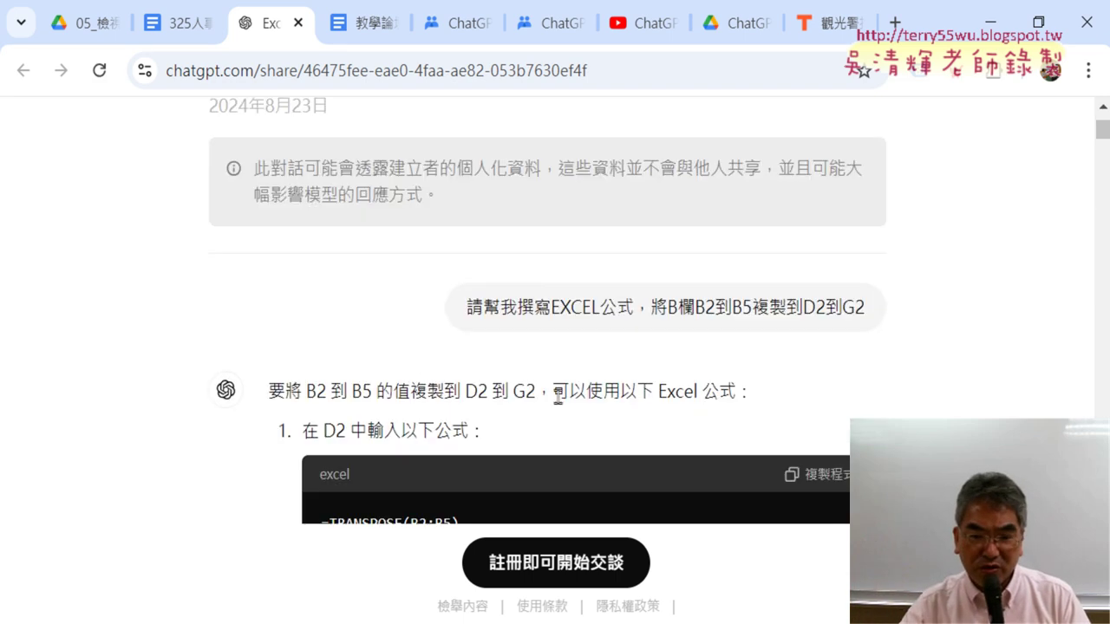
scroll(560, 391, "down", 4)
scroll(940, 417, "down", 5)
scroll(940, 417, "down", 5)
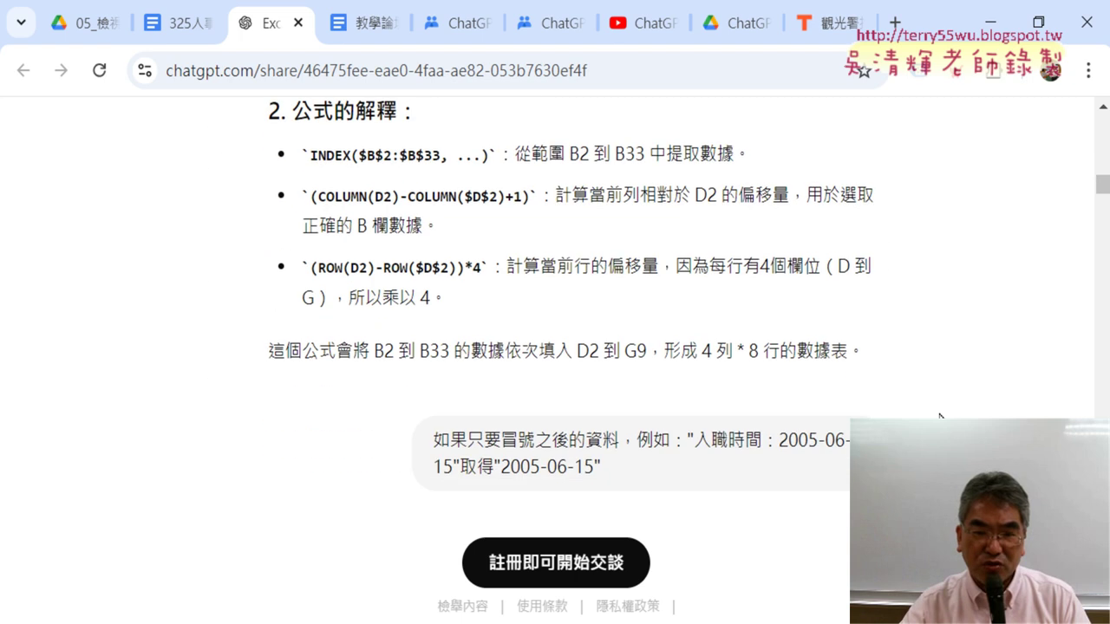
scroll(940, 417, "down", 4)
left_click(179, 31)
Step: Select the whole three-line TRIM formula in the notes
scroll(465, 379, "down", 1)
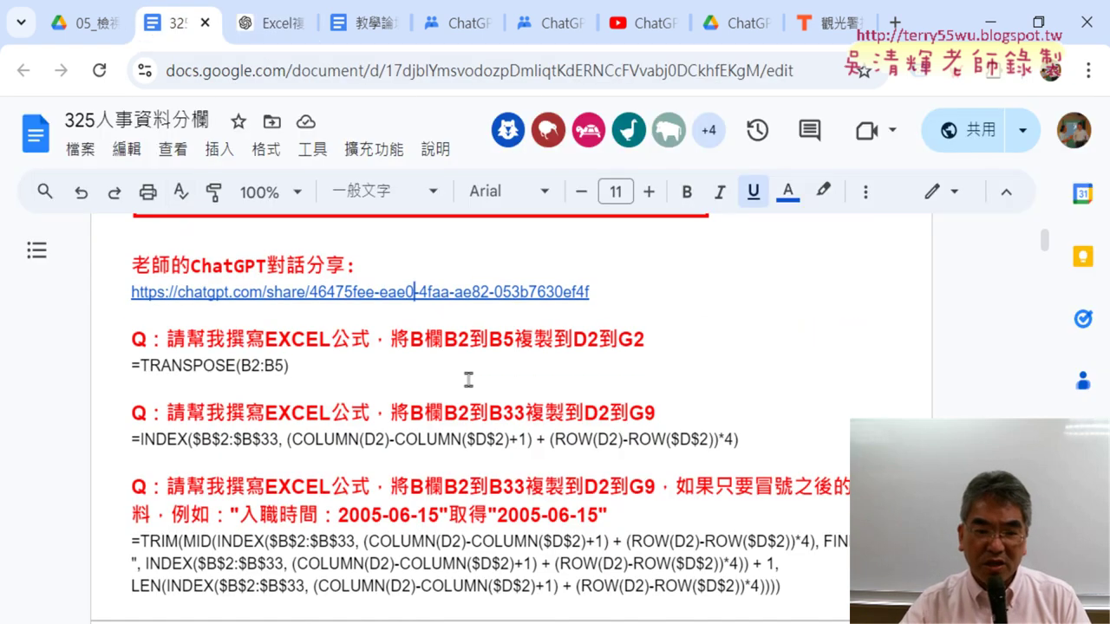
scroll(205, 372, "down", 3)
left_click_drag(135, 349, 796, 388)
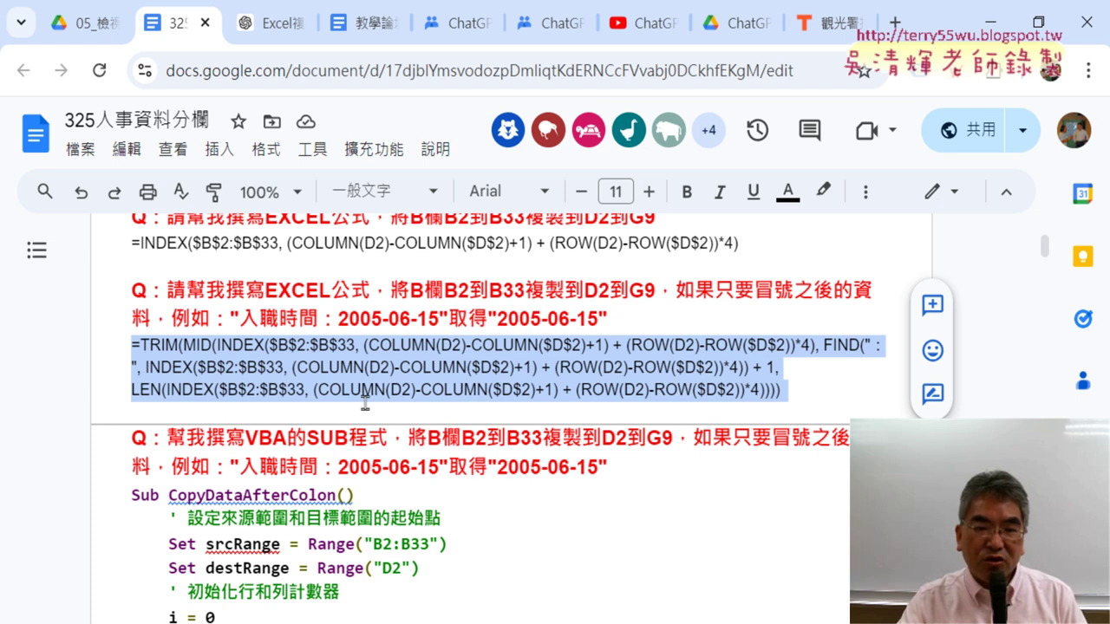
scroll(296, 423, "down", 3)
scroll(268, 302, "up", 3)
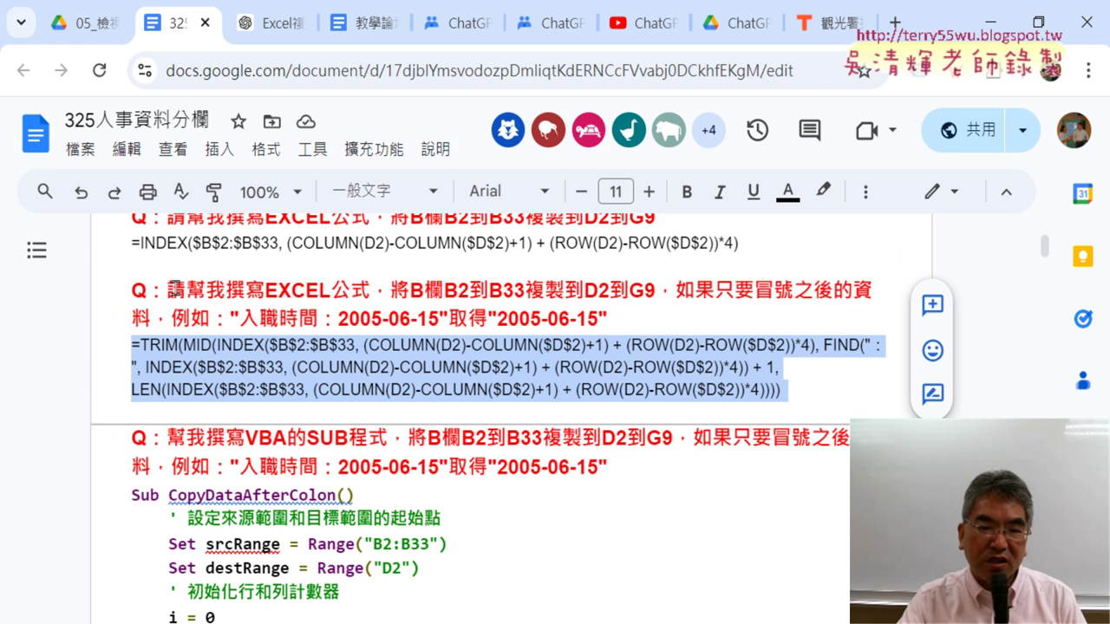
Step: Highlight 撰寫EXCEL公式 in the formula question's heading in yellow
left_click_drag(176, 289, 627, 312)
left_click(389, 293)
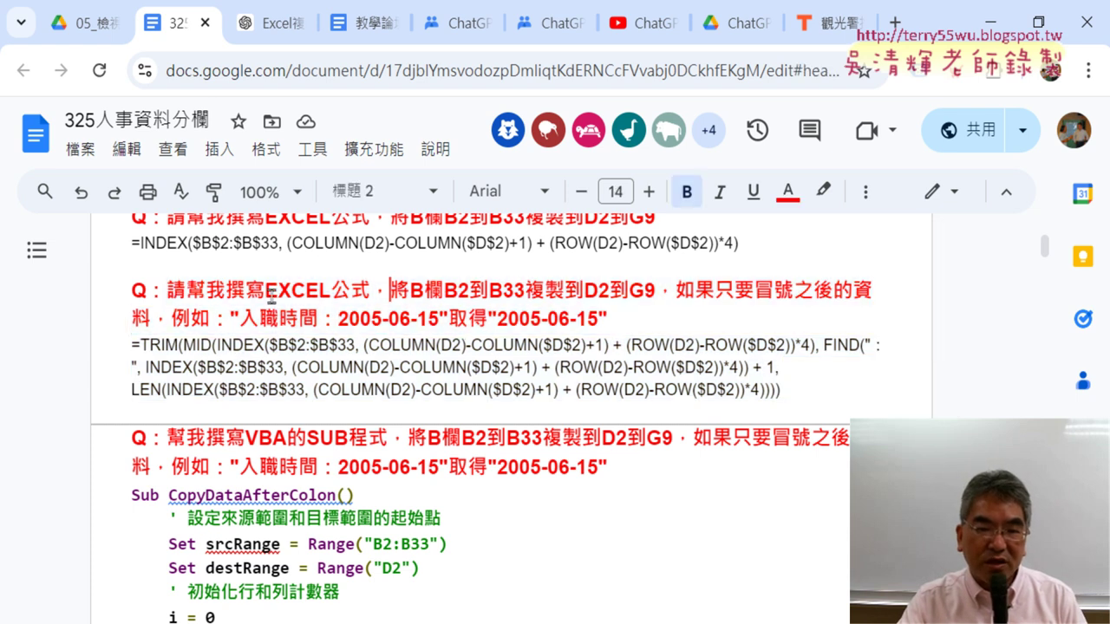
left_click_drag(265, 293, 367, 295)
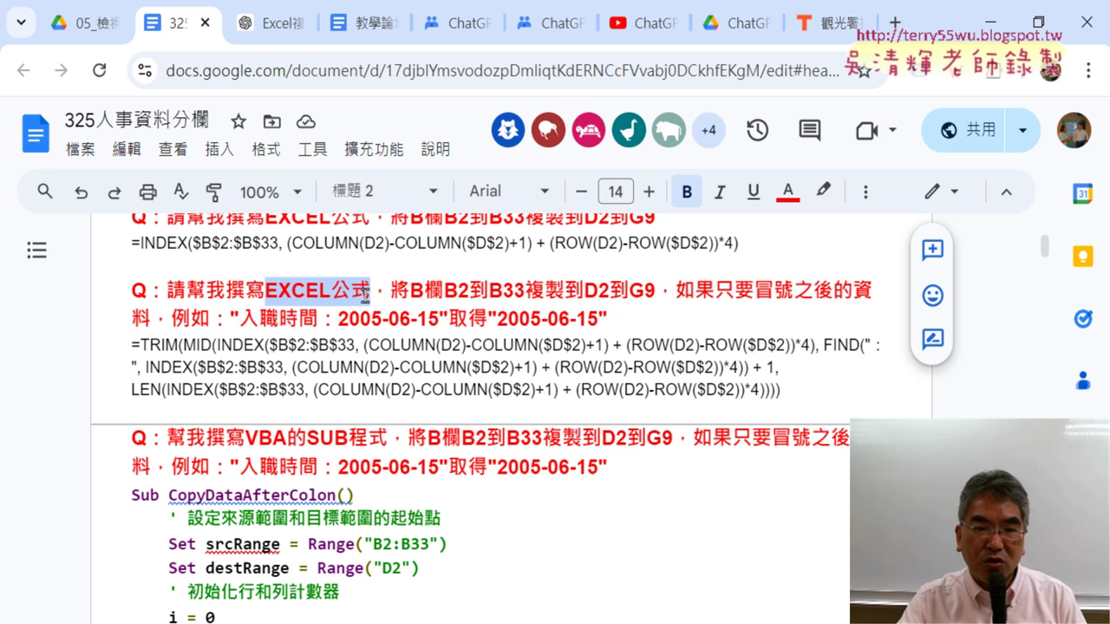
left_click_drag(227, 289, 369, 292)
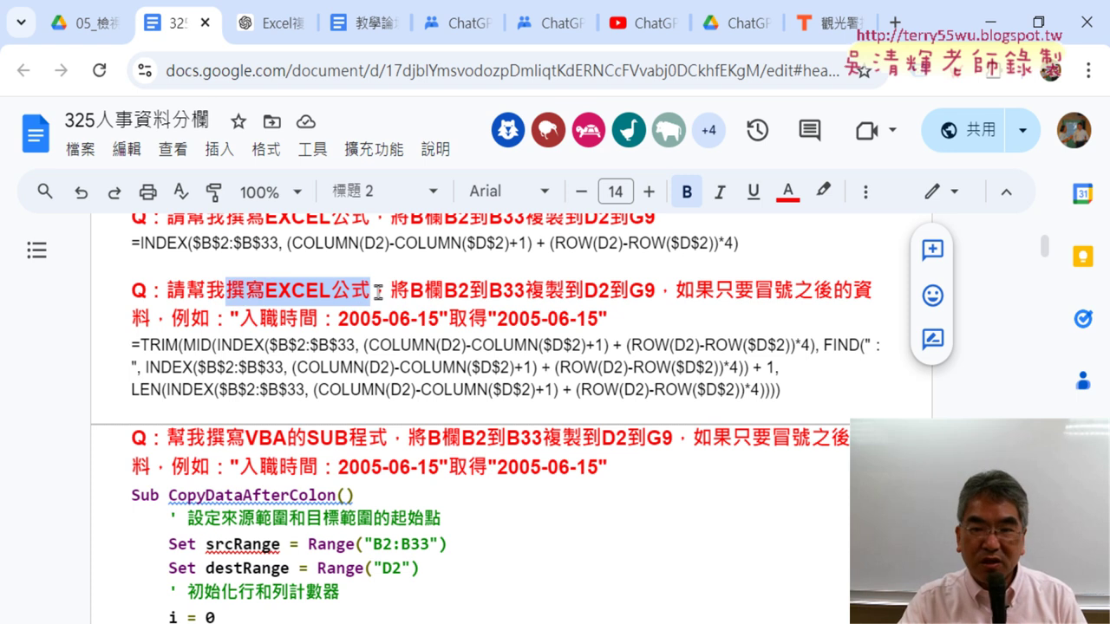
left_click(823, 190)
left_click(897, 294)
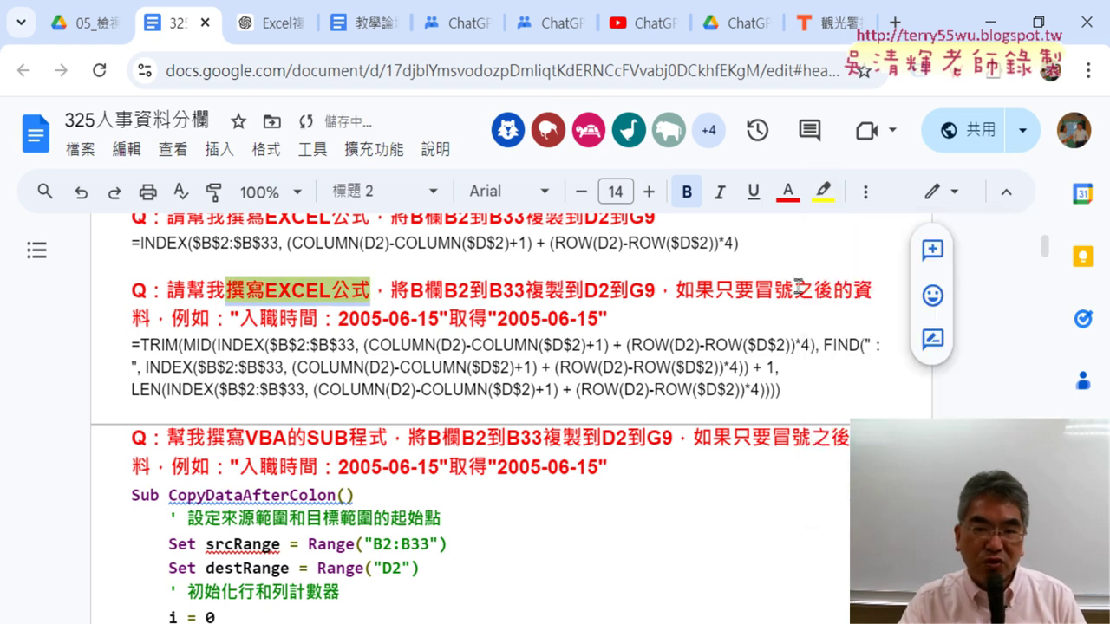
scroll(384, 314, "down", 2)
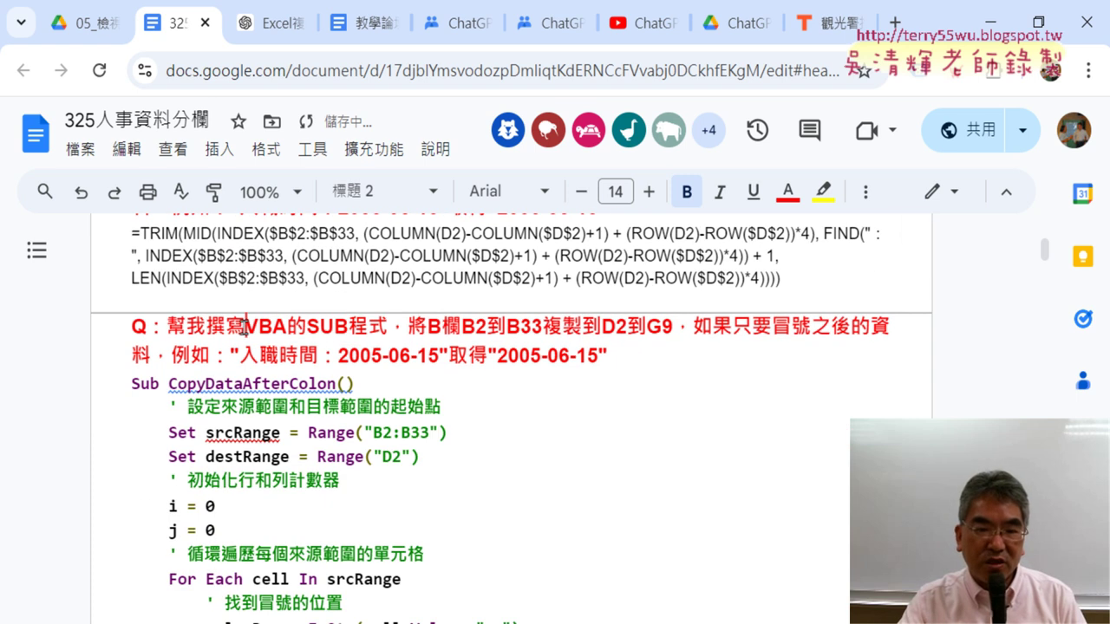
Step: Highlight 撰寫VBA的SUB程式 in the VBA heading in yellow
left_click_drag(207, 326, 381, 326)
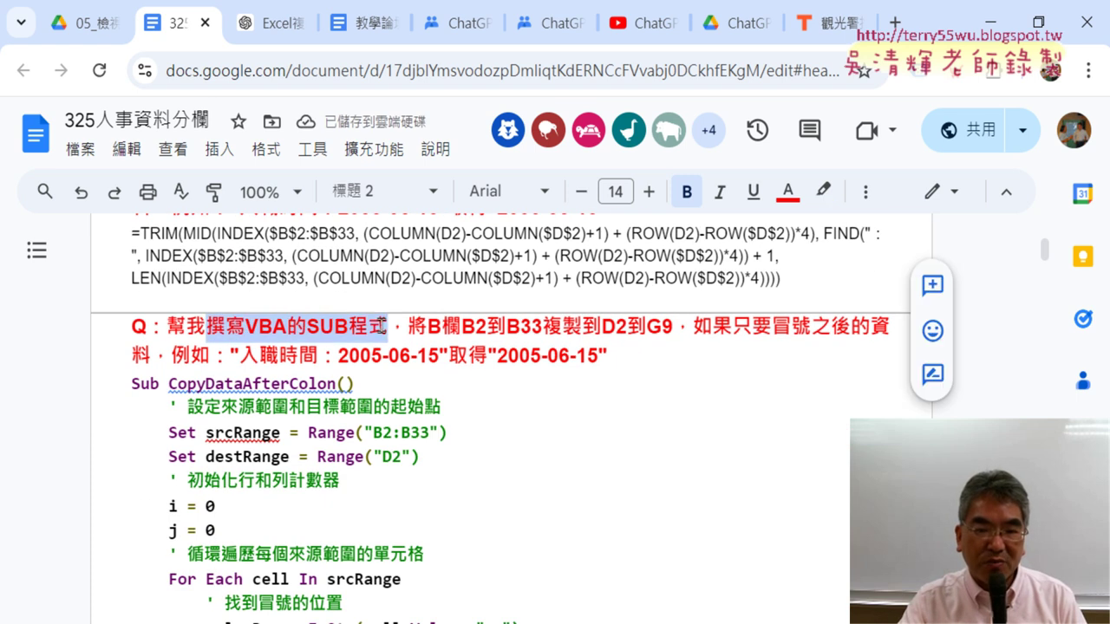
left_click(823, 191)
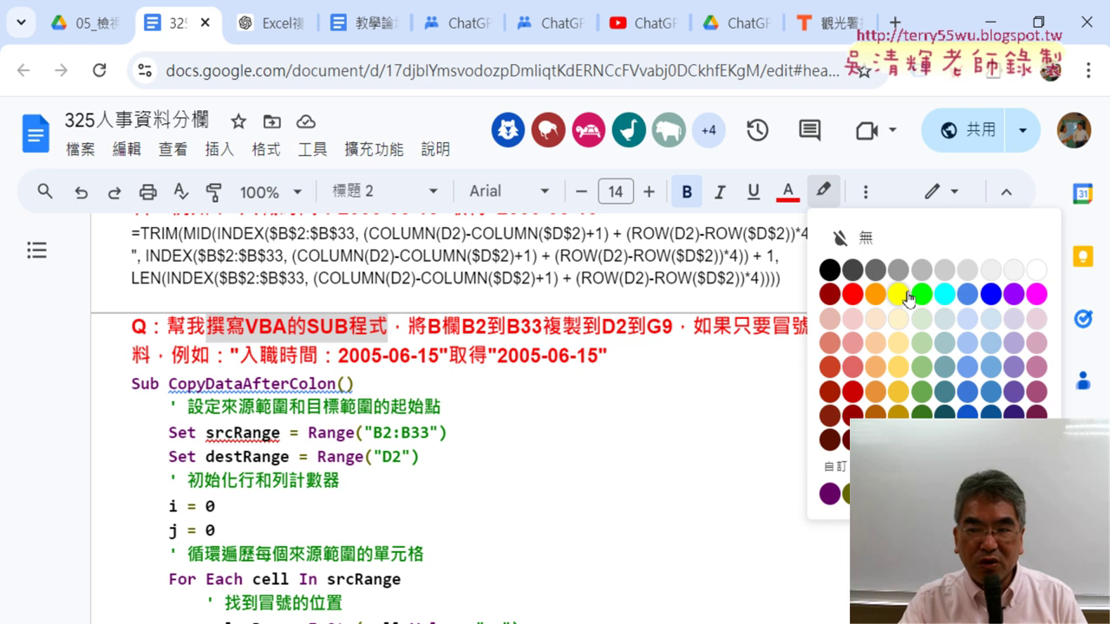
left_click(906, 298)
scroll(709, 302, "up", 3)
Step: Select and copy the Sub CopyDataAfterColon code, then return to the Excel workbook
left_click_drag(785, 390, 117, 348)
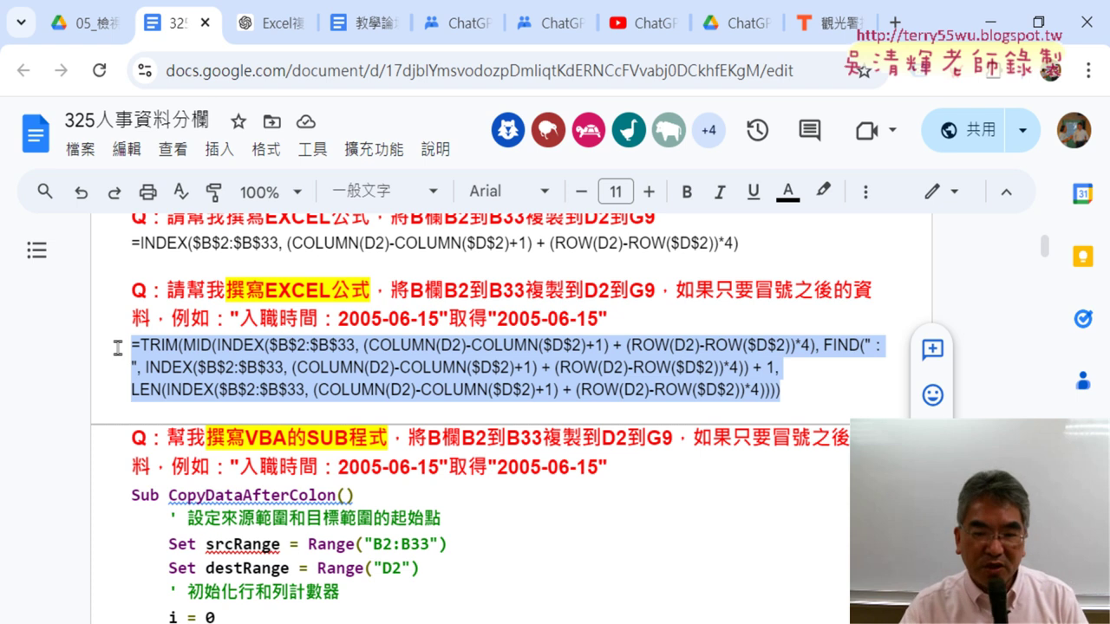
scroll(118, 348, "down", 1)
scroll(118, 348, "down", 1)
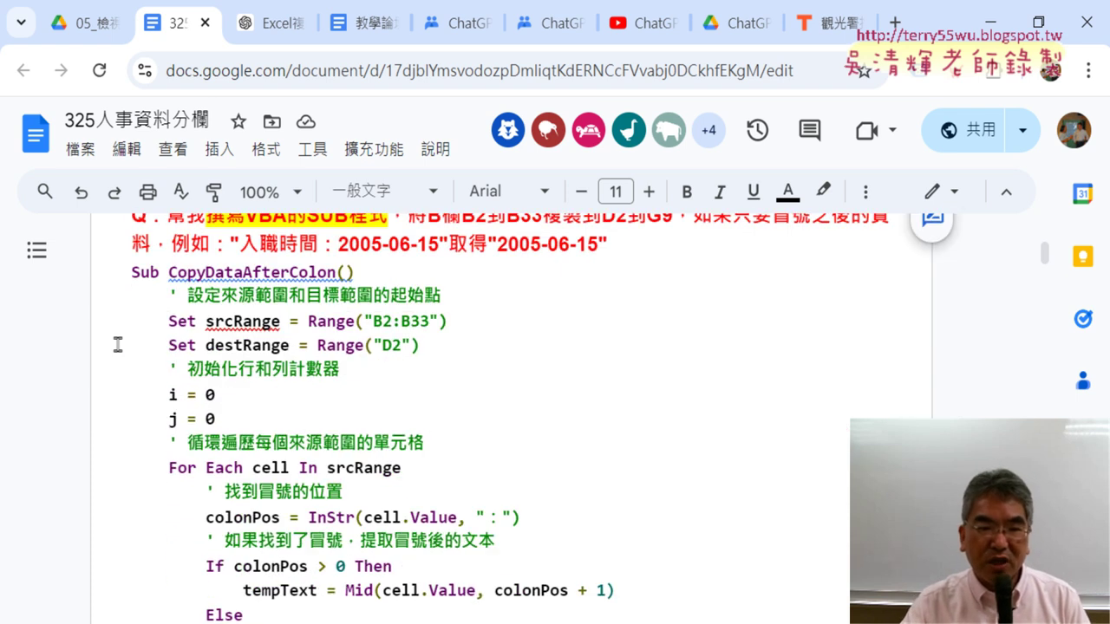
left_click_drag(130, 276, 384, 404)
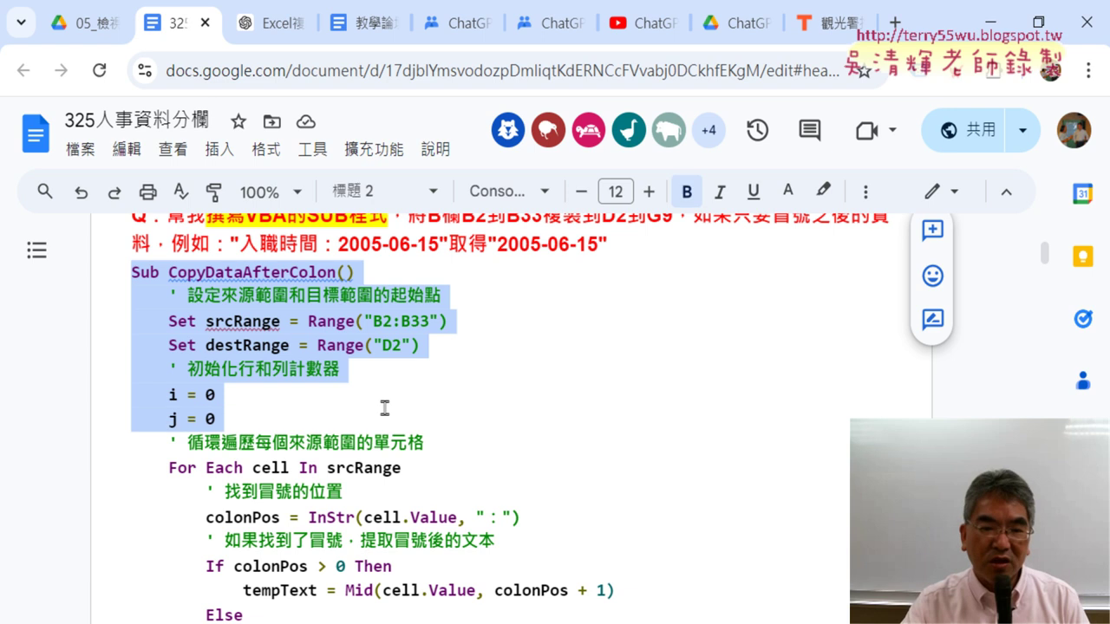
scroll(392, 407, "down", 1)
scroll(392, 407, "down", 1)
scroll(392, 408, "down", 1)
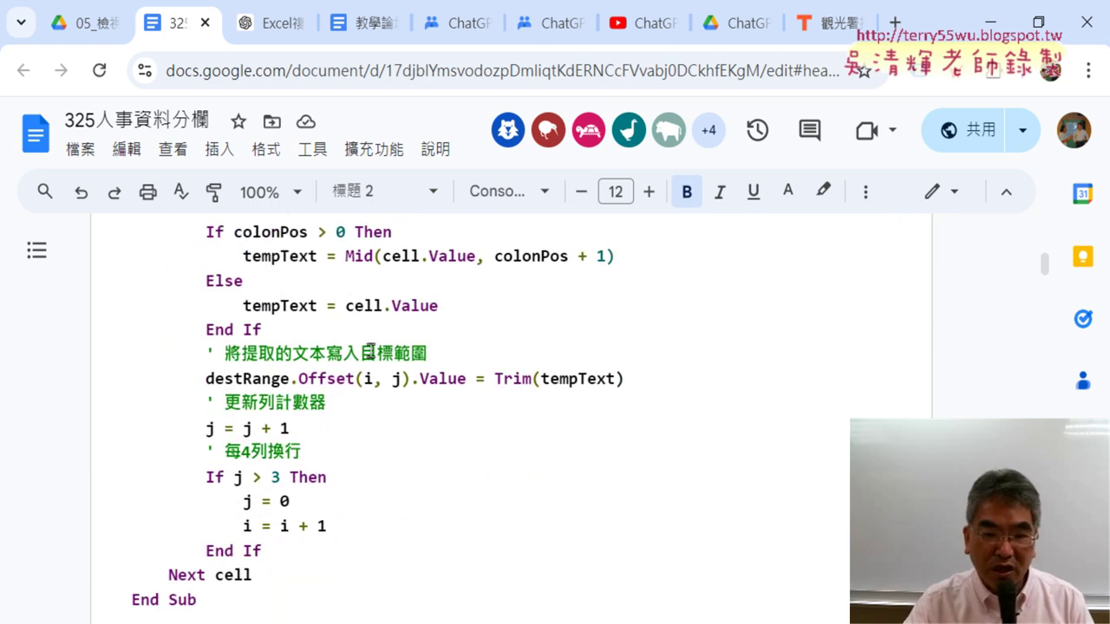
scroll(369, 354, "down", 1)
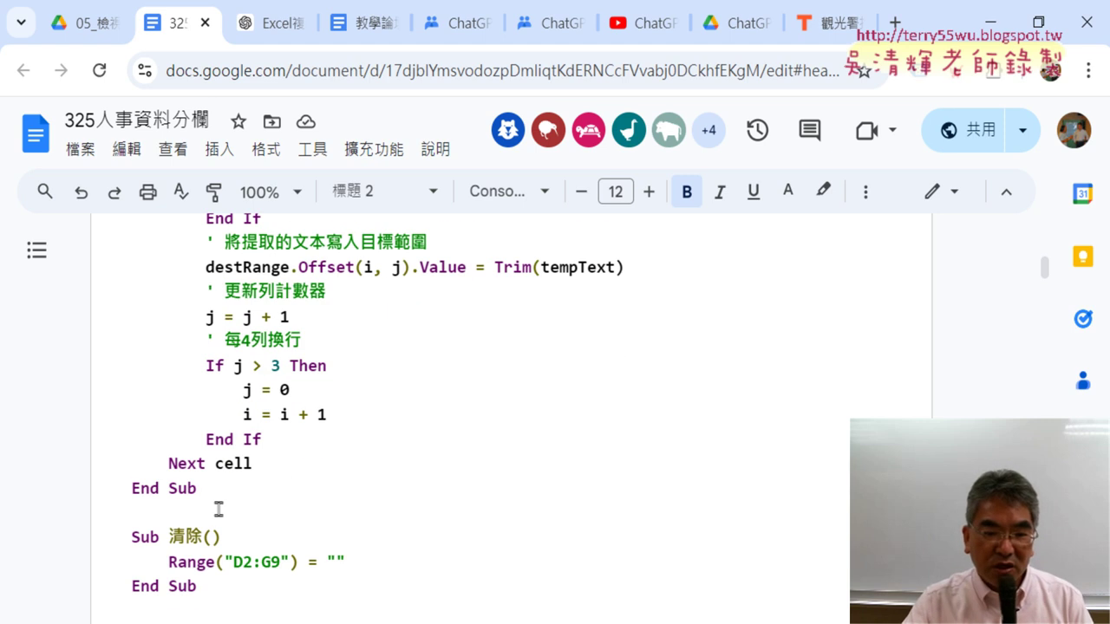
left_click_drag(219, 509, 123, 381)
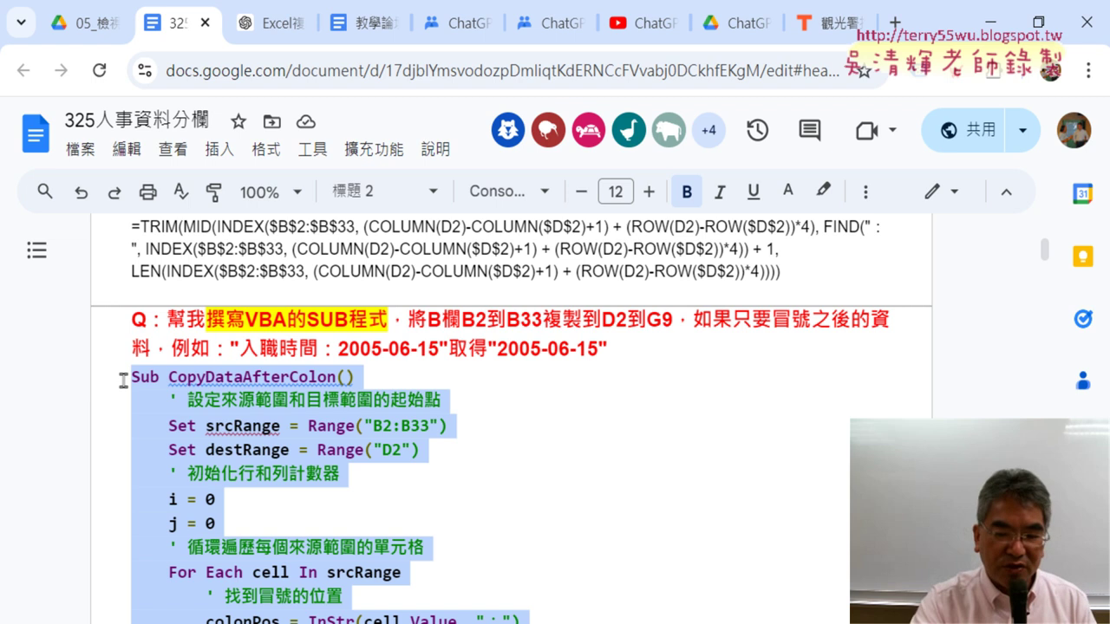
left_click(521, 620)
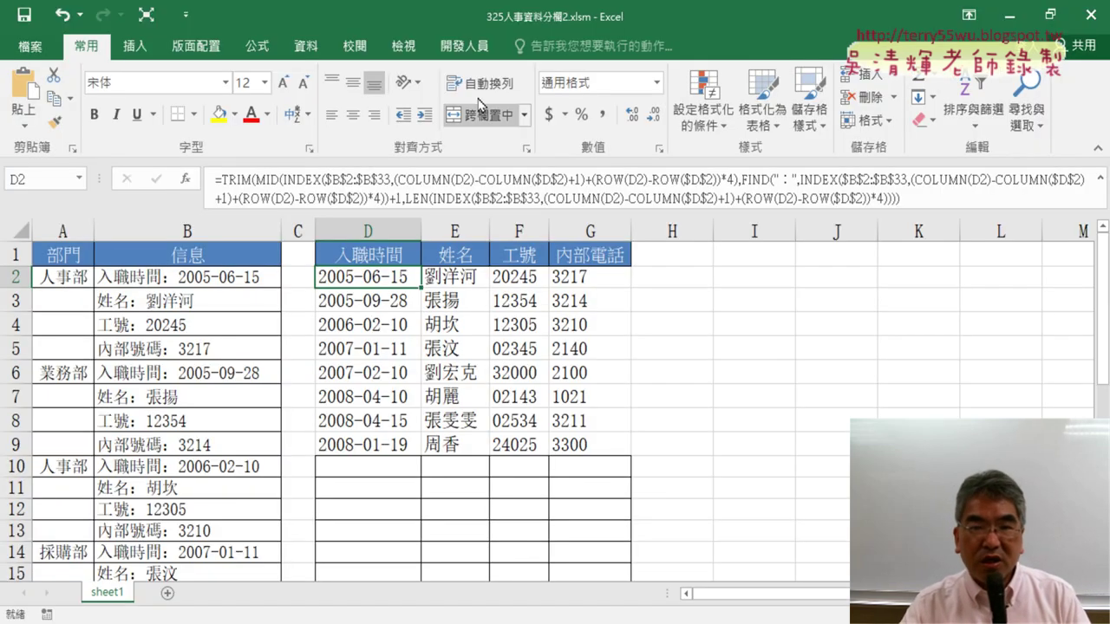
Step: Close 範例_VLOOKUP飯店管理.xlsm without saving and open the VBA editor for 325人事資料分欄2.xlsm
left_click(476, 50)
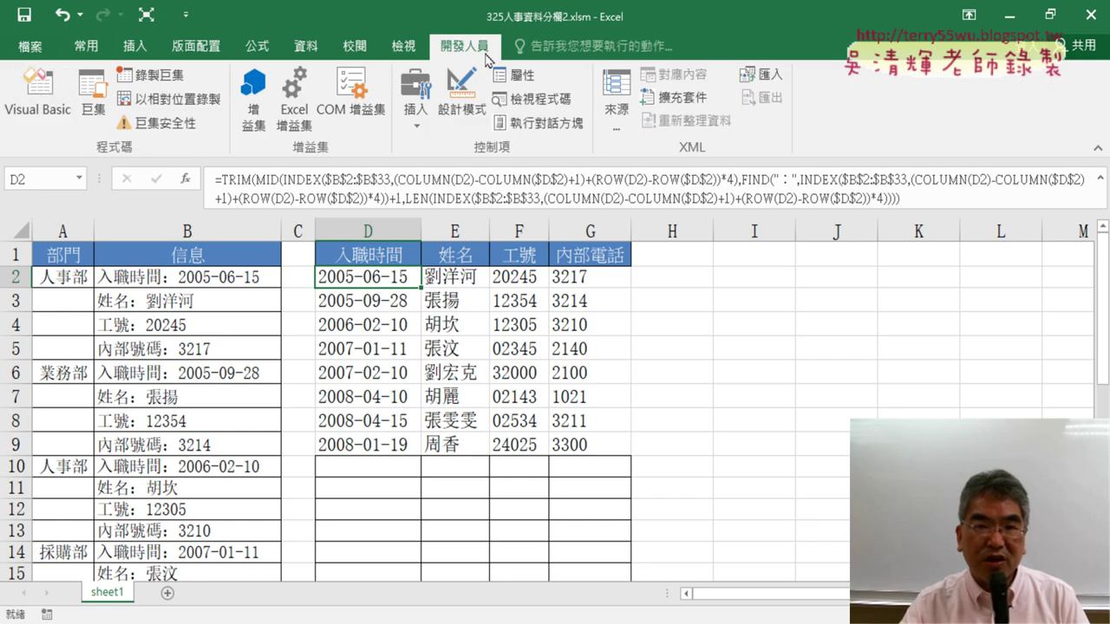
left_click(52, 100)
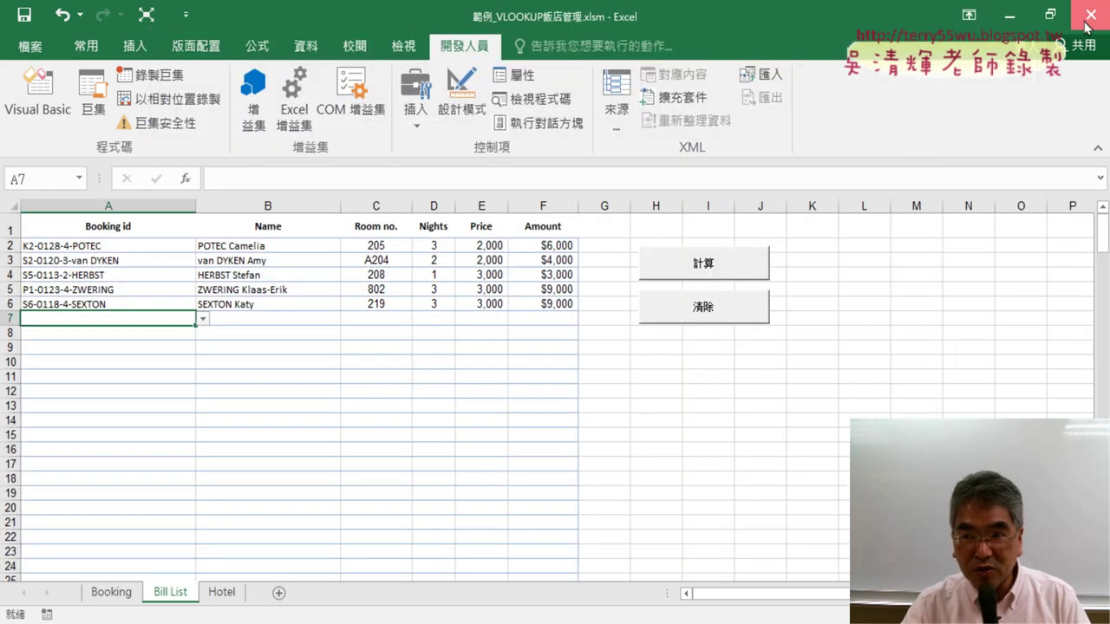
left_click(1091, 15)
left_click(557, 351)
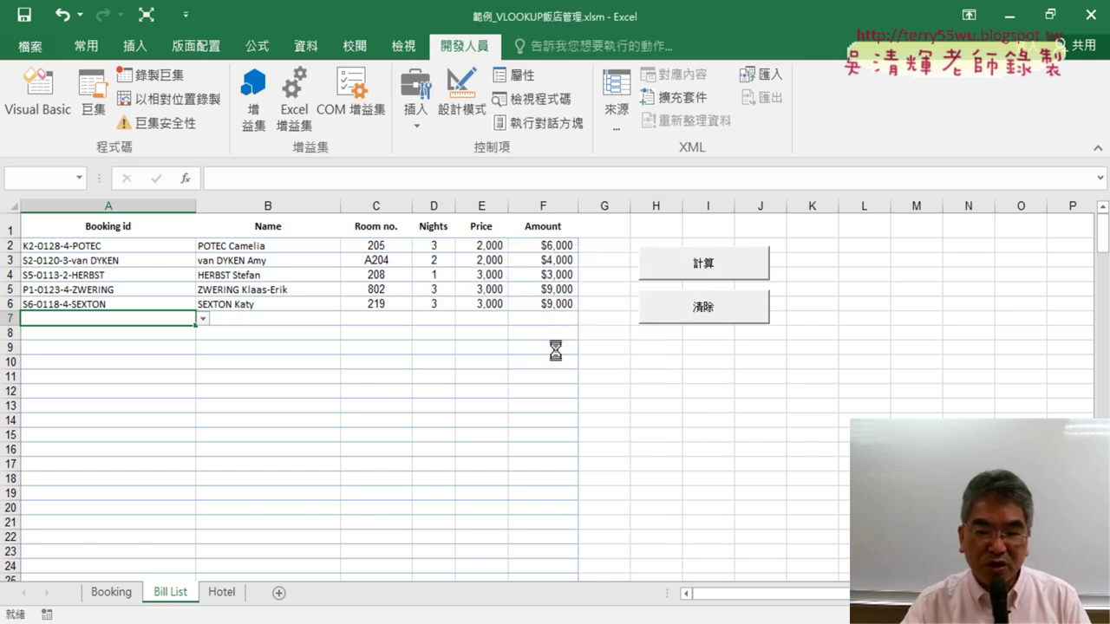
key("alt+F11")
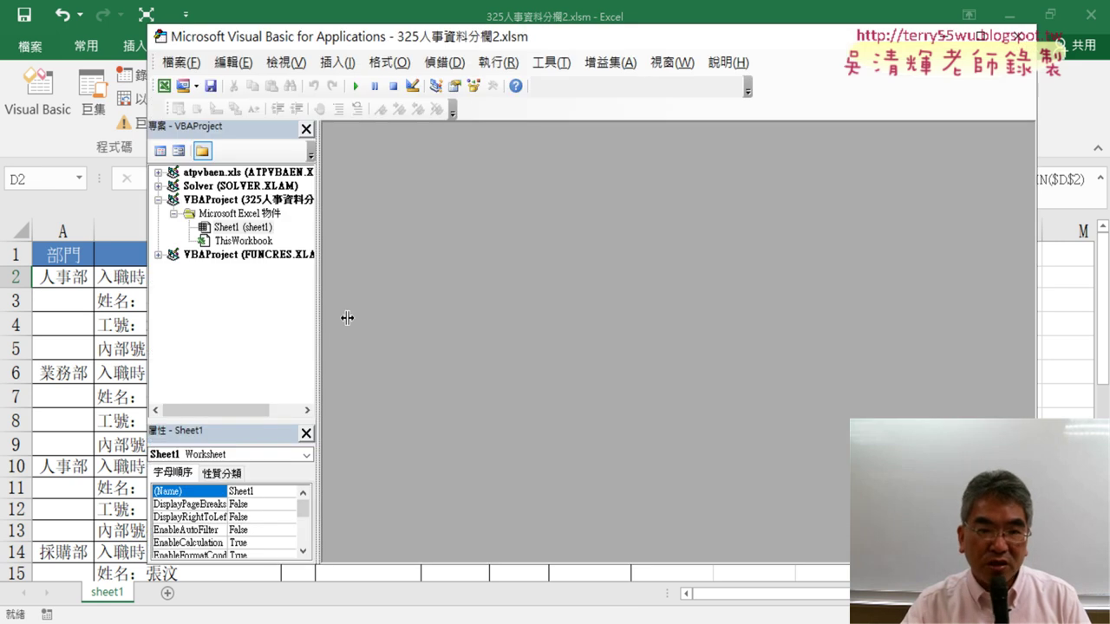
Step: Widen the project pane and point out the 325人事資料分欄2.xlsm project and its Excel objects
left_click_drag(316, 314, 396, 319)
left_click(305, 205)
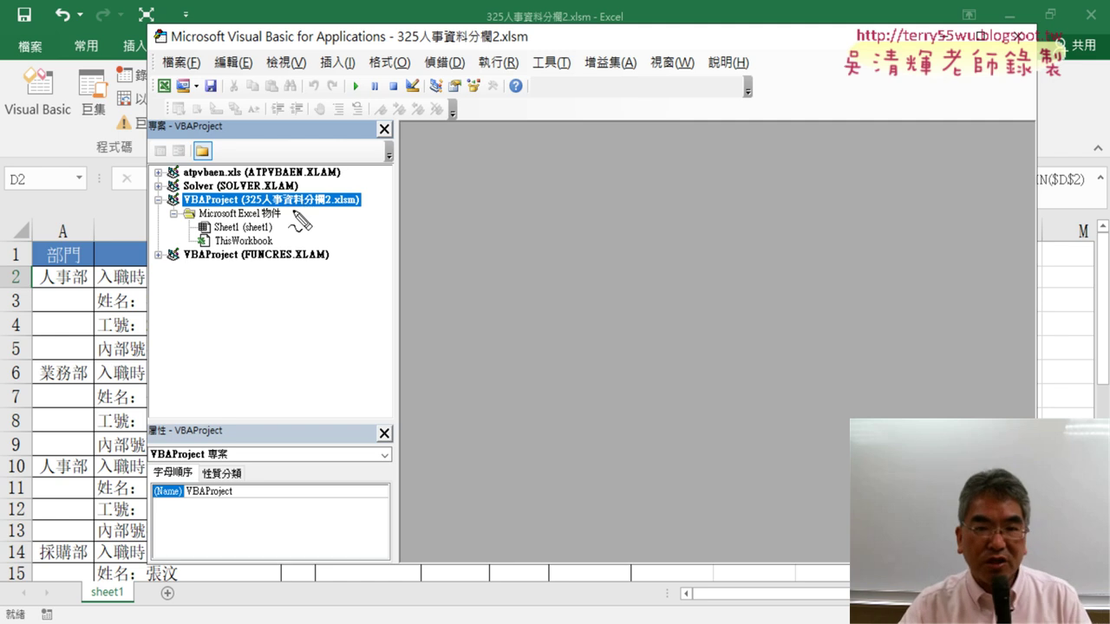
left_click_drag(246, 207, 356, 208)
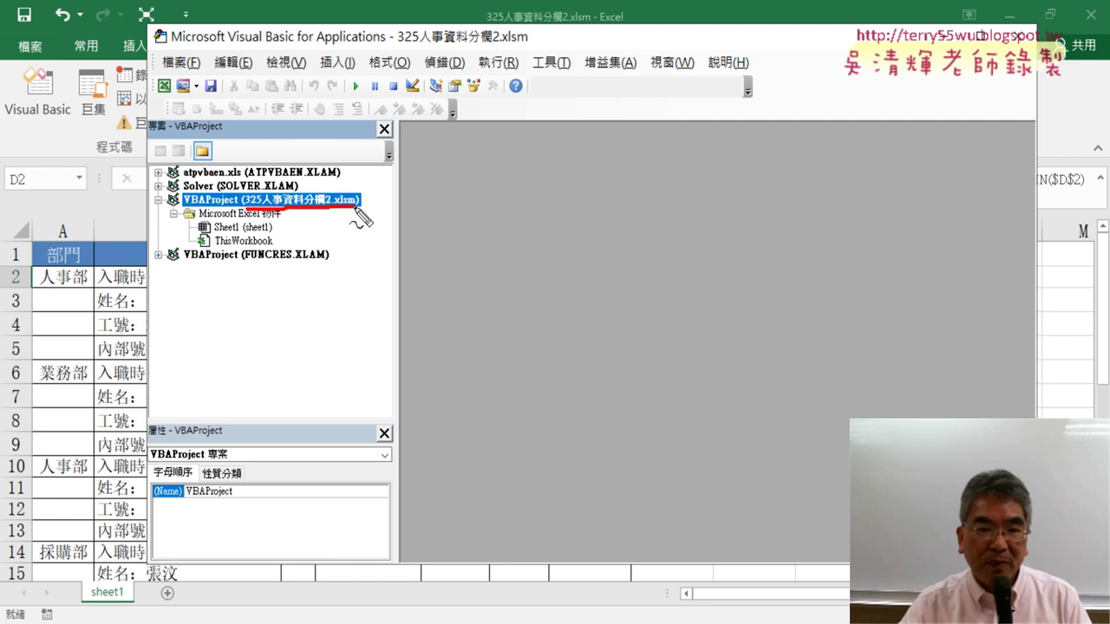
left_click_drag(258, 261, 263, 264)
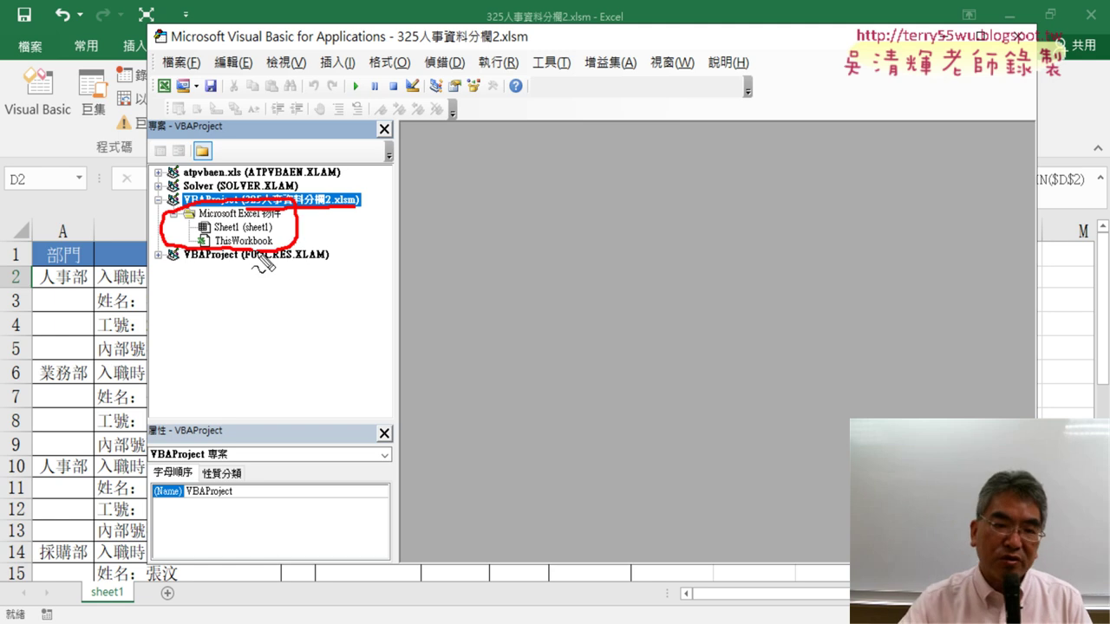
key("Escape")
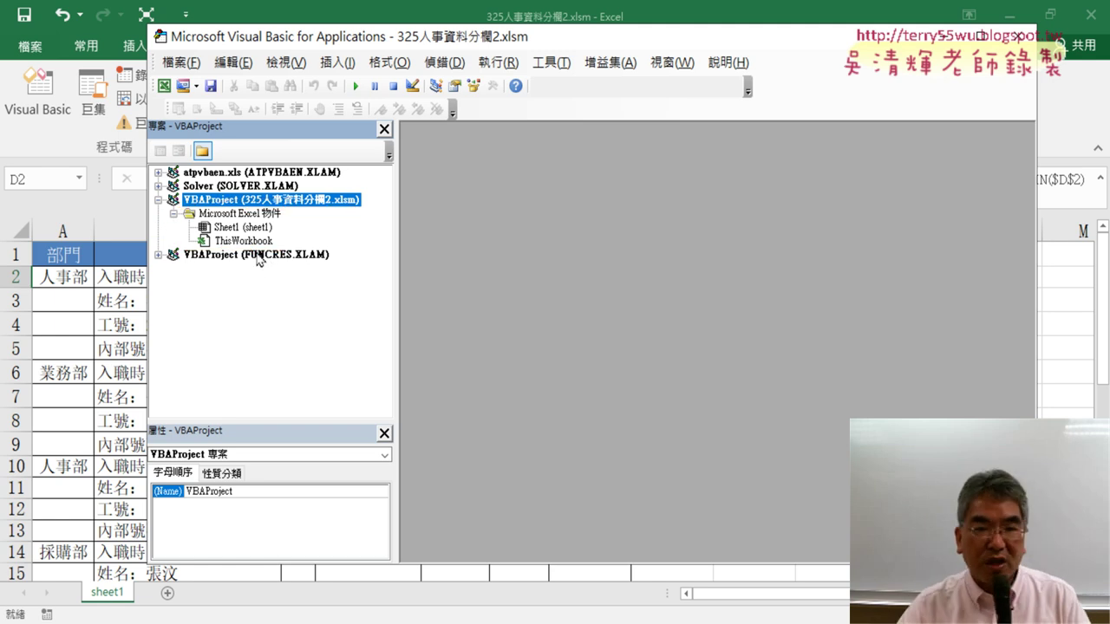
Step: Insert Module1 through Sheet1's right-click 插入(N) > 模組(M)
right_click(244, 229)
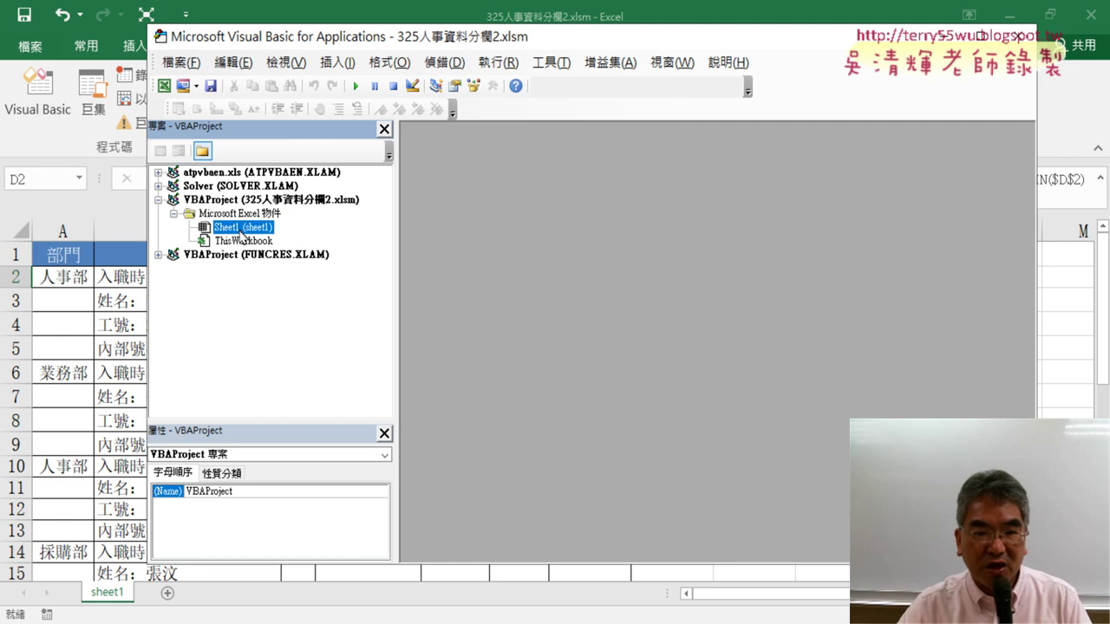
mouse_move(344, 315)
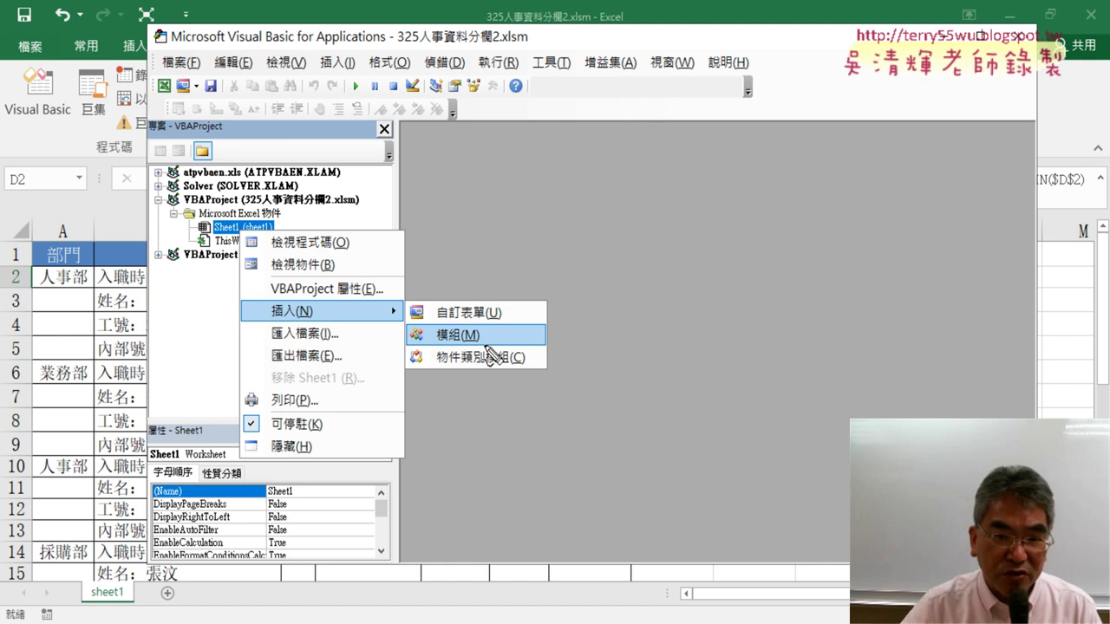
left_click_drag(279, 198, 269, 198)
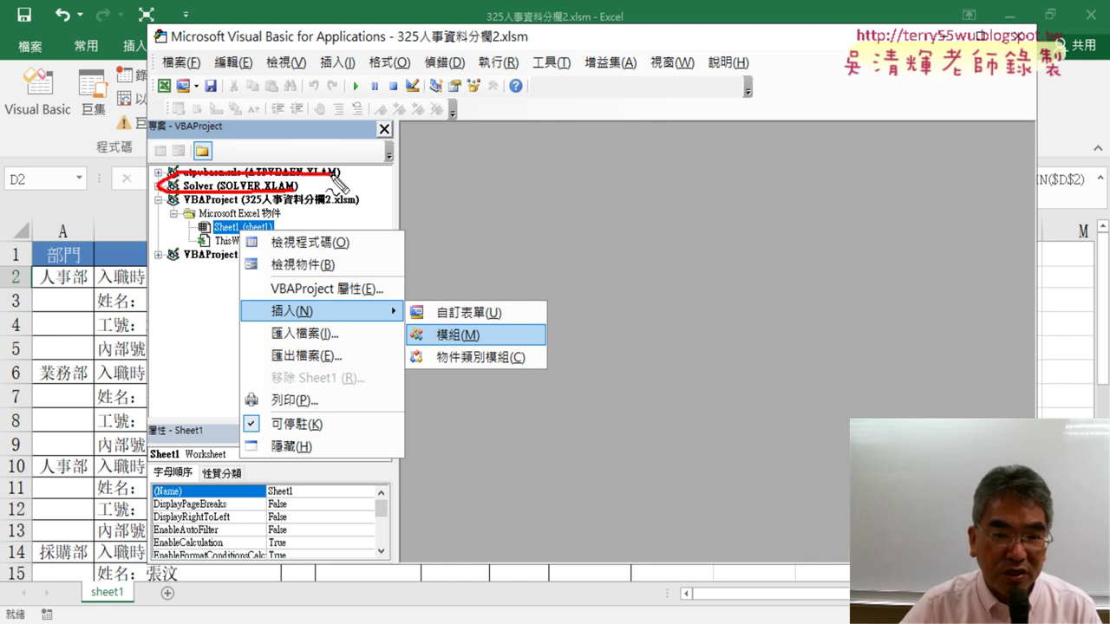
mouse_move(171, 260)
left_mouse_down()
mouse_move(236, 257)
mouse_move(225, 276)
left_mouse_up()
key("Escape")
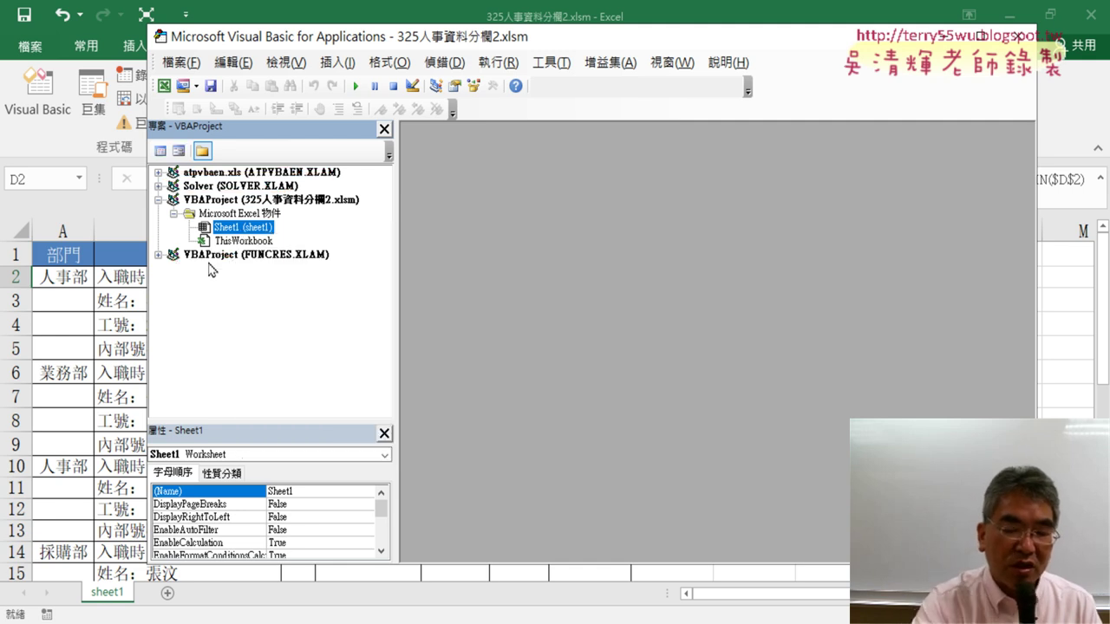
right_click(257, 233)
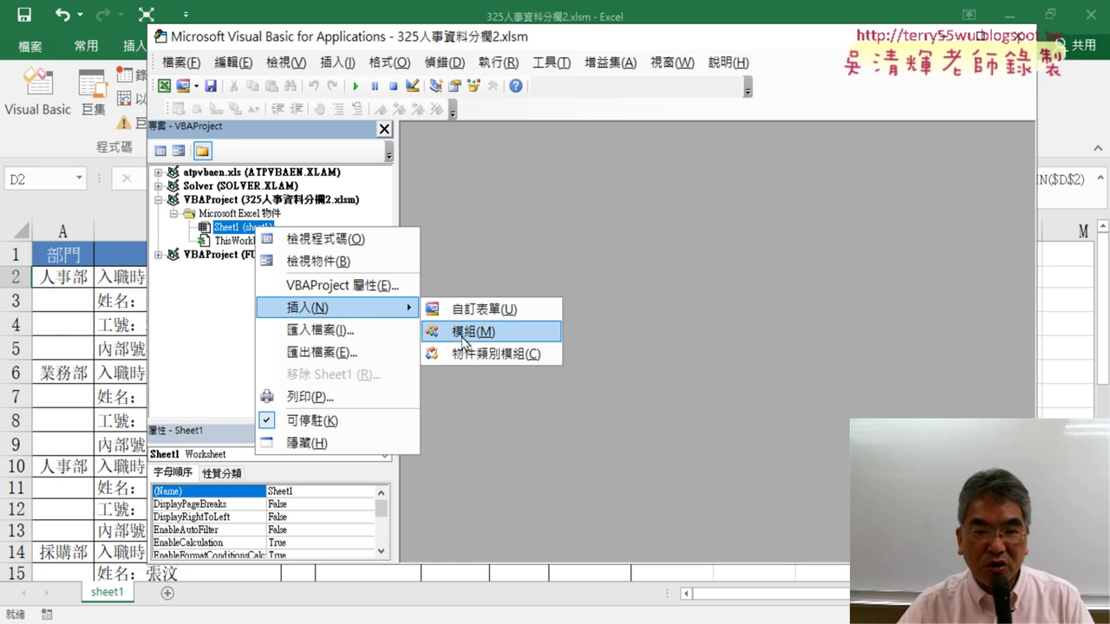
left_click(464, 340)
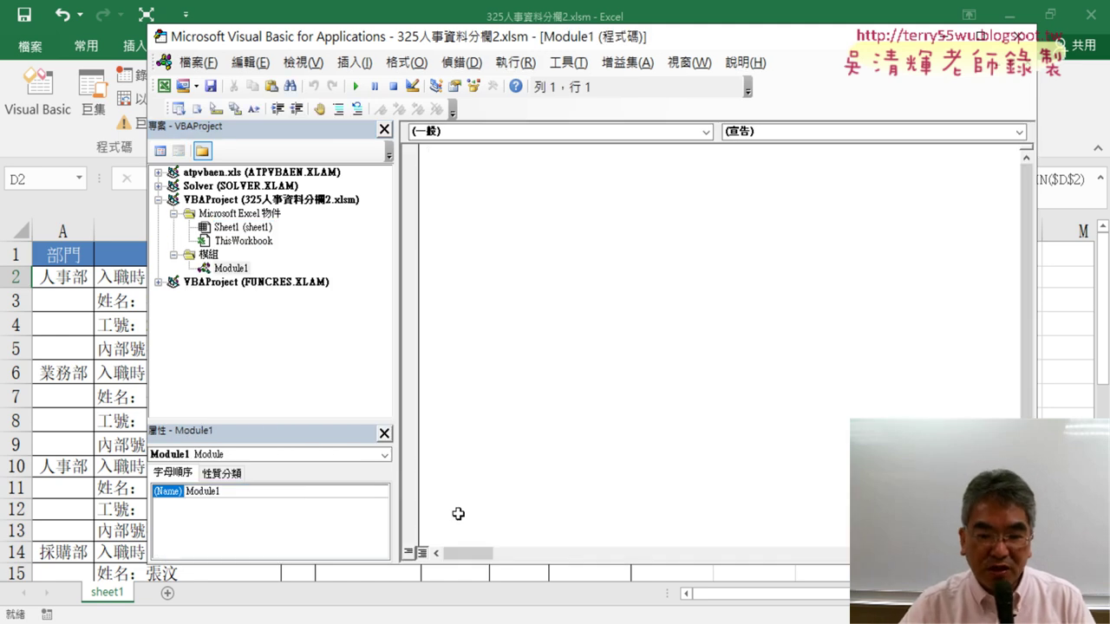
Step: Copy the entire CopyDataAfterColon code block from the Doc and return to the VBA editor
key("alt+Tab")
scroll(256, 414, "down", 3)
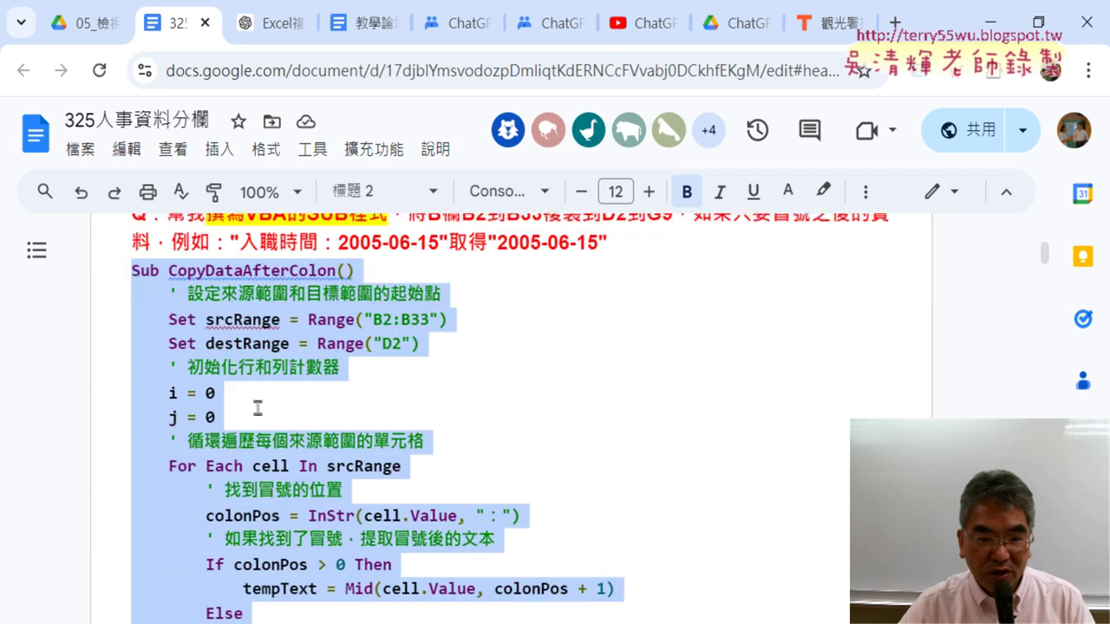
left_click(132, 265)
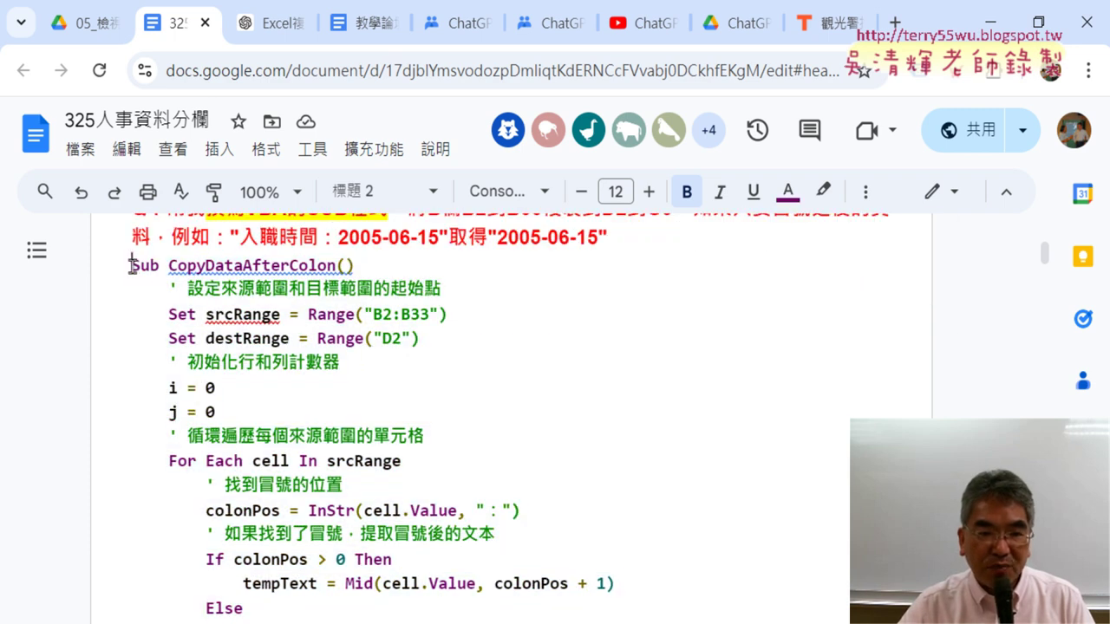
left_click_drag(131, 266, 161, 265)
scroll(216, 322, "down", 3)
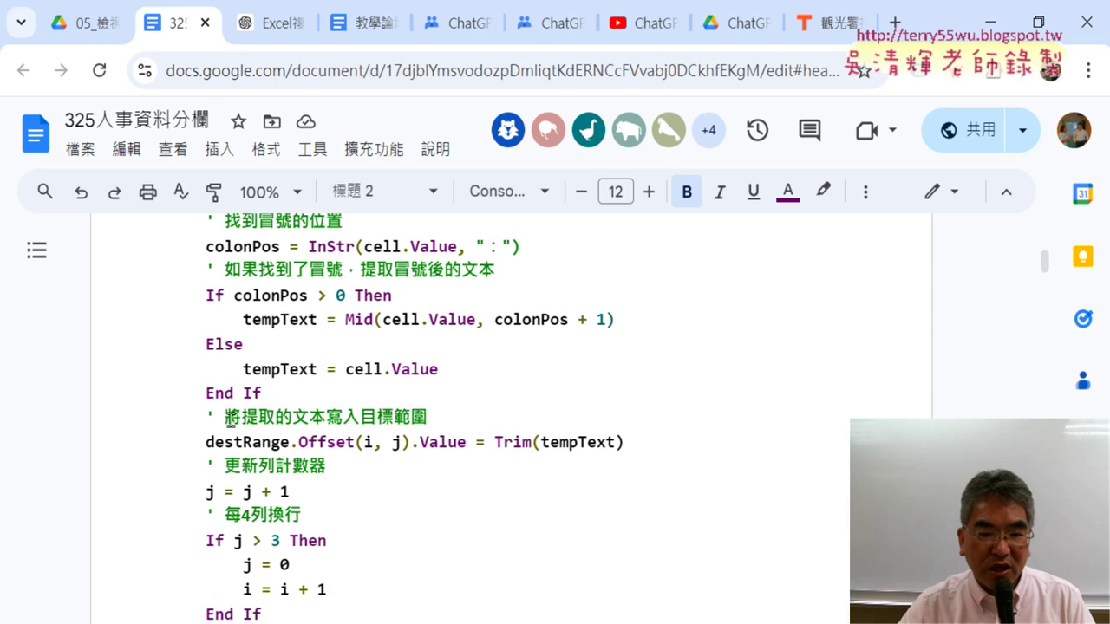
scroll(227, 385, "down", 2)
scroll(212, 481, "up", 2)
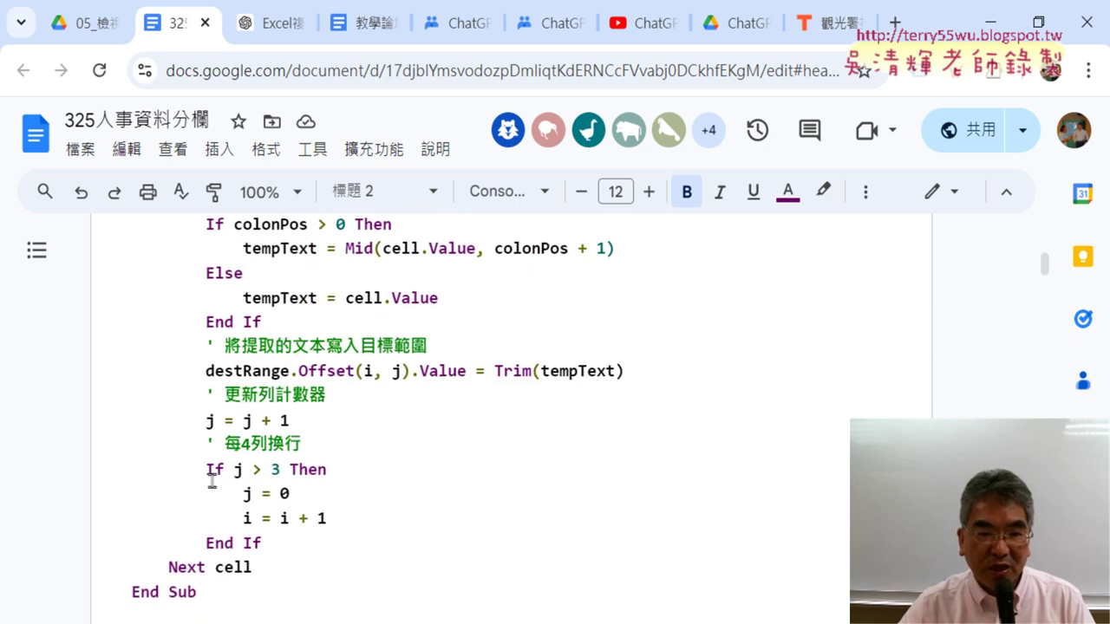
scroll(211, 481, "up", 3)
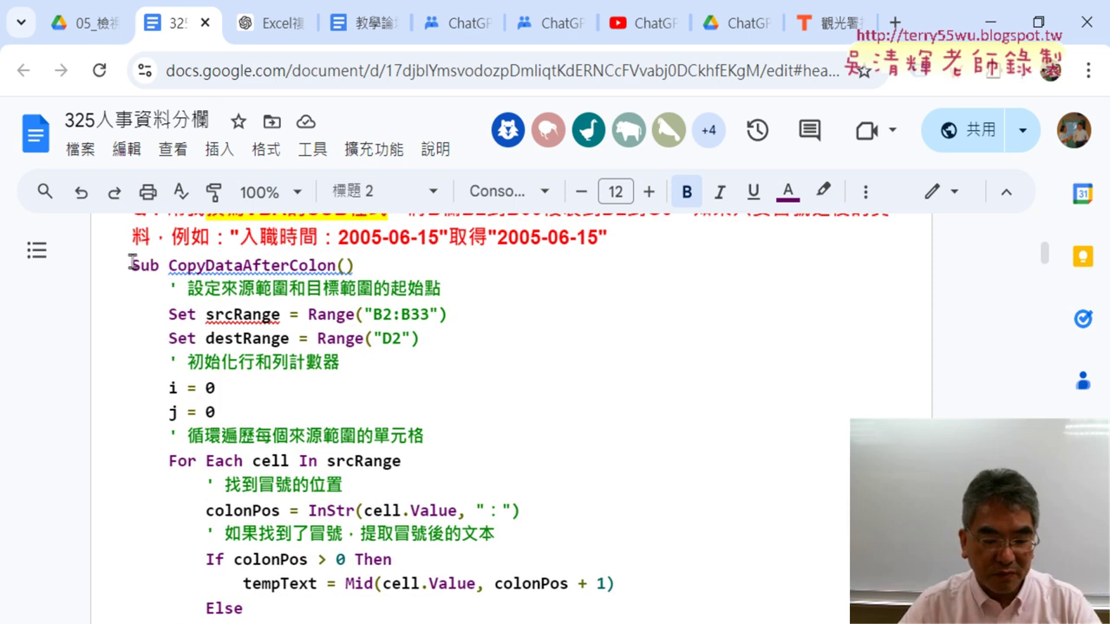
left_click(131, 264, "shift")
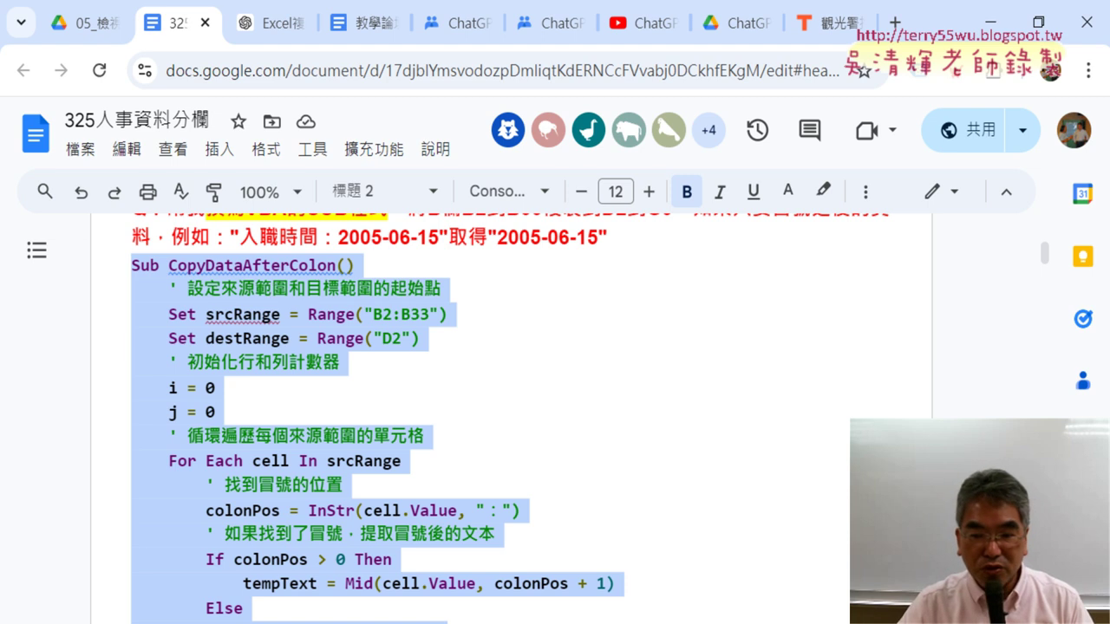
key("alt+Tab")
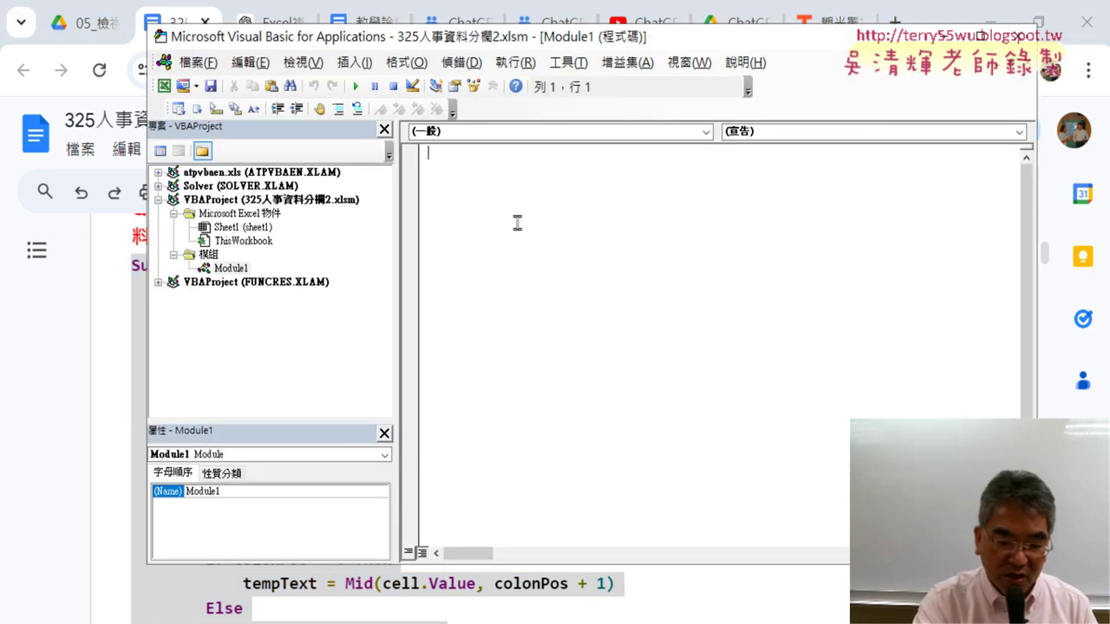
Step: Paste the macro into Module1, place the editor beside columns D–G, and return to the Doc
key("ctrl+v")
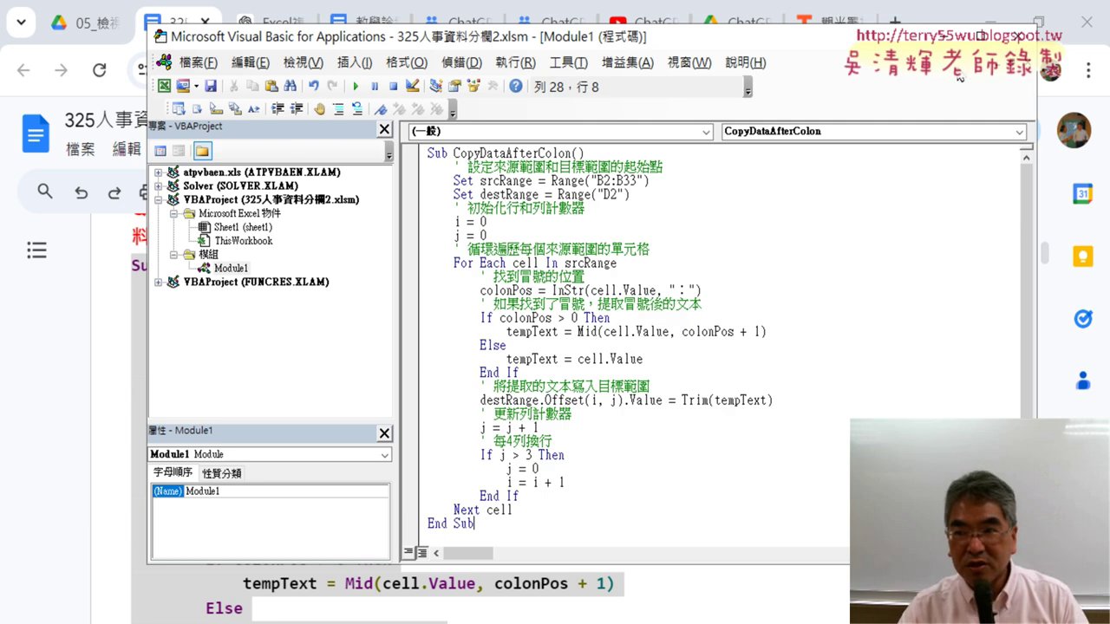
left_click(993, 19)
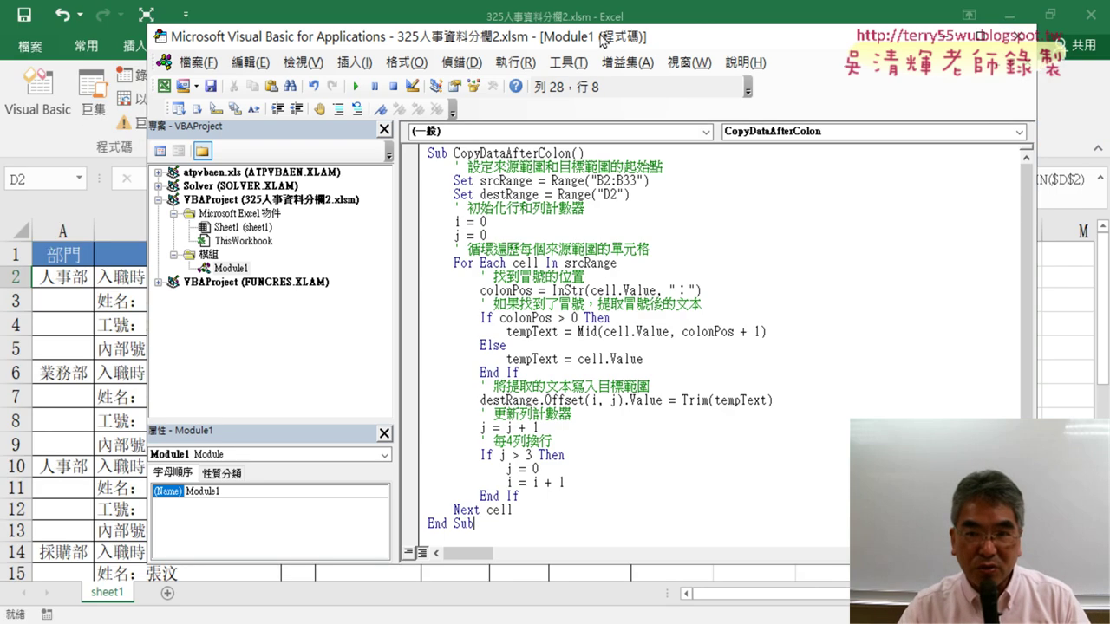
left_click_drag(602, 42, 971, 58)
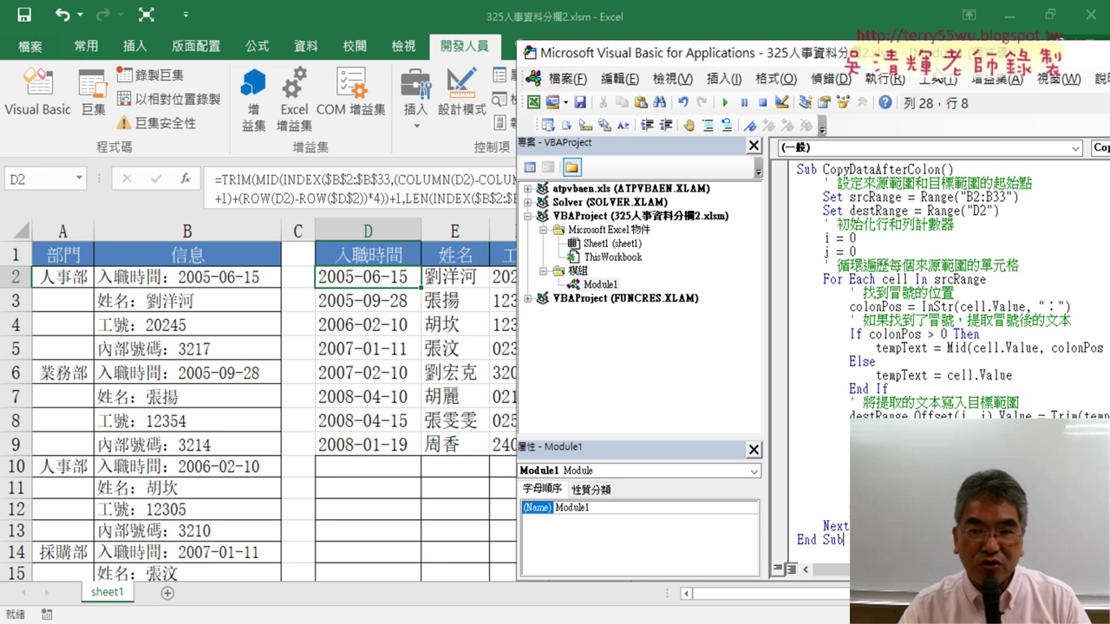
left_click_drag(763, 217, 652, 217)
left_click_drag(681, 53, 737, 37)
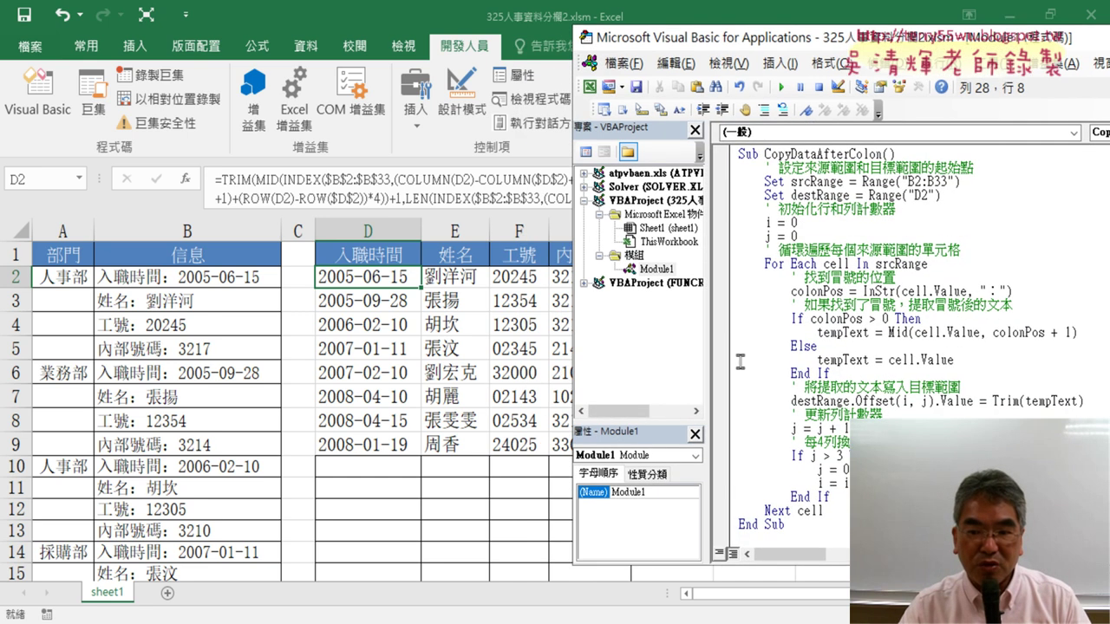
key("alt+Tab")
Step: Copy the 清除 macro, paste it below End Sub in Module1, and run it to clear D2:G9
scroll(260, 428, "down", 3)
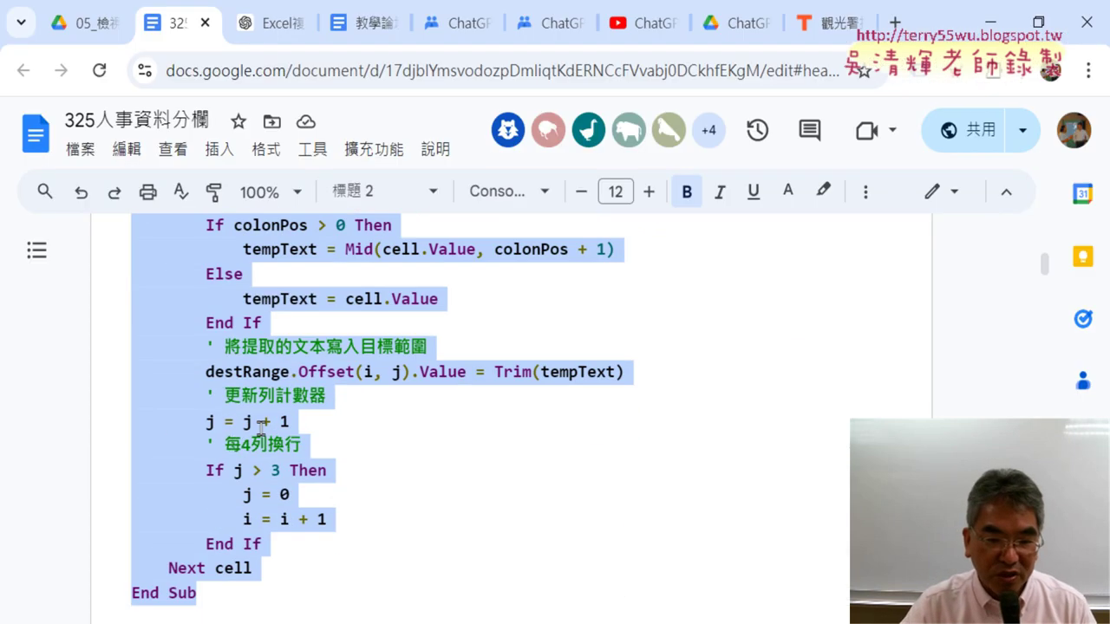
scroll(260, 428, "down", 3)
scroll(161, 409, "down", 1)
left_click_drag(133, 305, 237, 355)
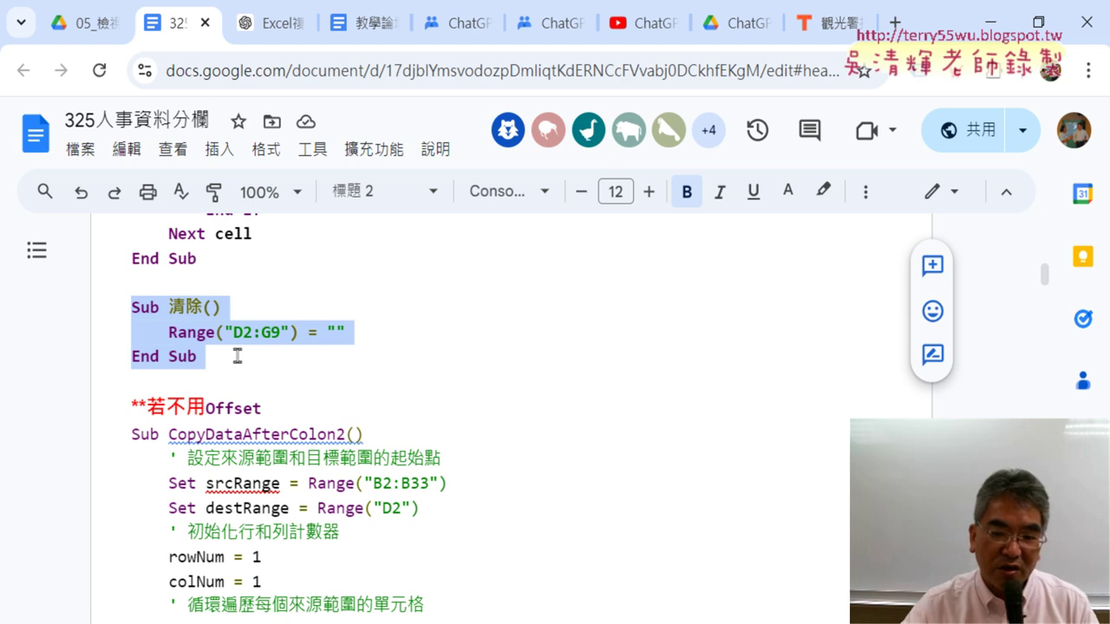
left_click(990, 22)
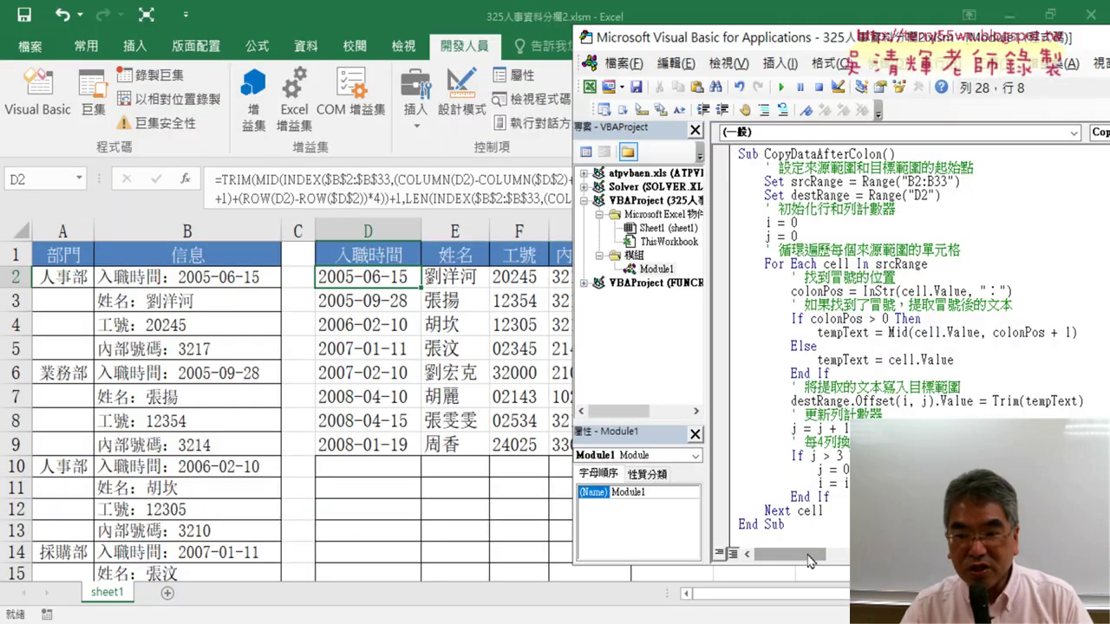
key("Return")
key("Return")
key("ctrl+v")
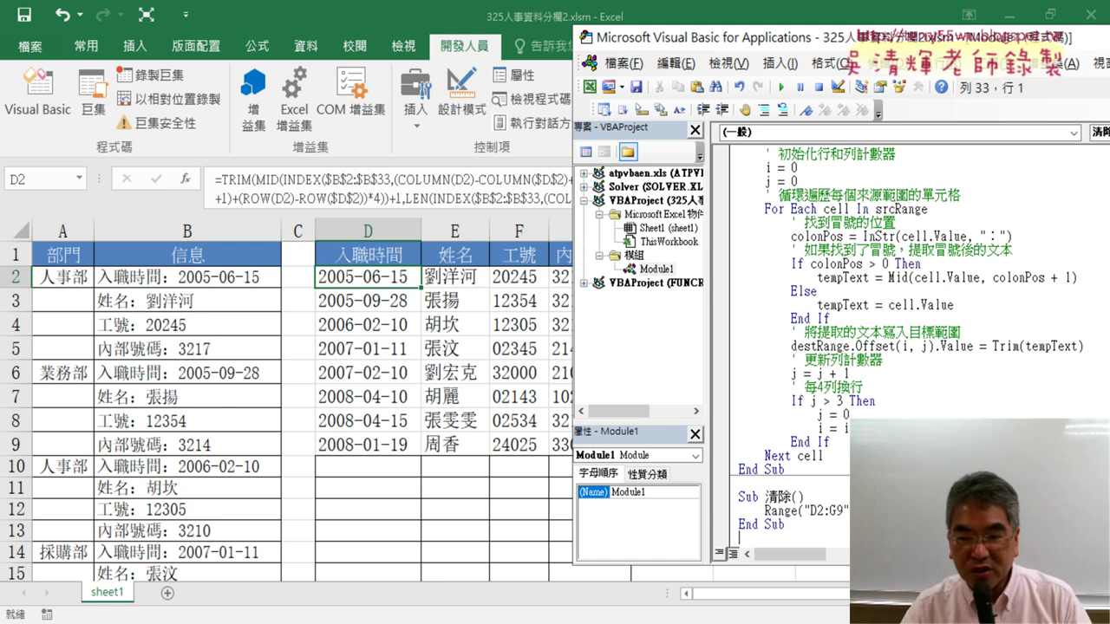
left_click(782, 88)
Step: Put the cursor in CopyDataAfterColon with the editor beside columns D–G, then return to the Doc
mouse_move(751, 50)
left_mouse_down()
mouse_move(829, 50)
mouse_move(679, 63)
left_mouse_up()
scroll(791, 346, "up", 2)
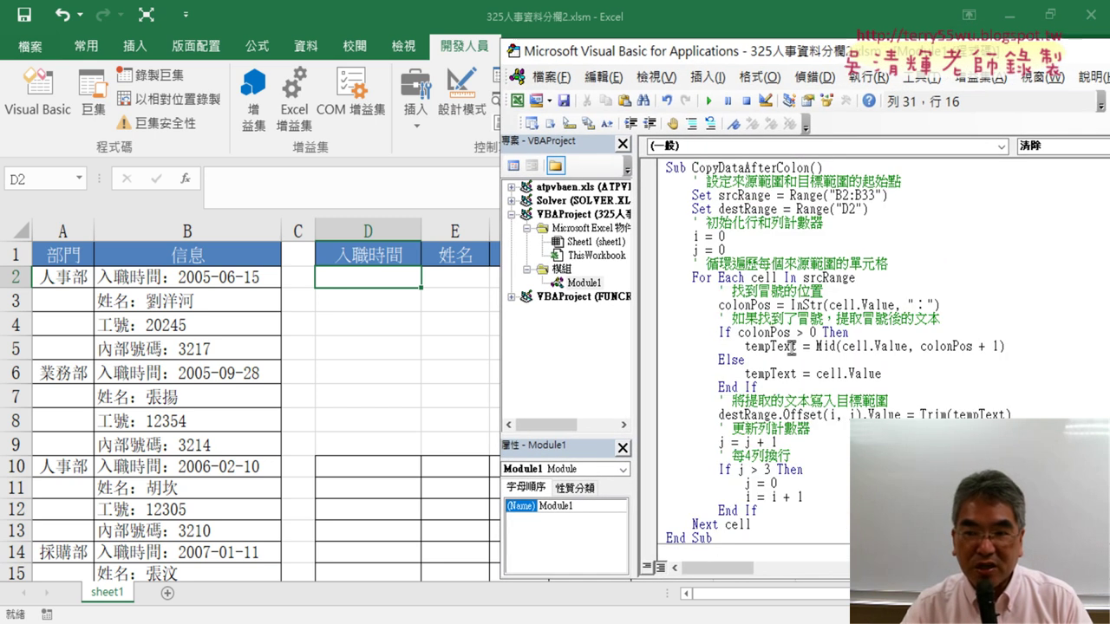
left_click(792, 304)
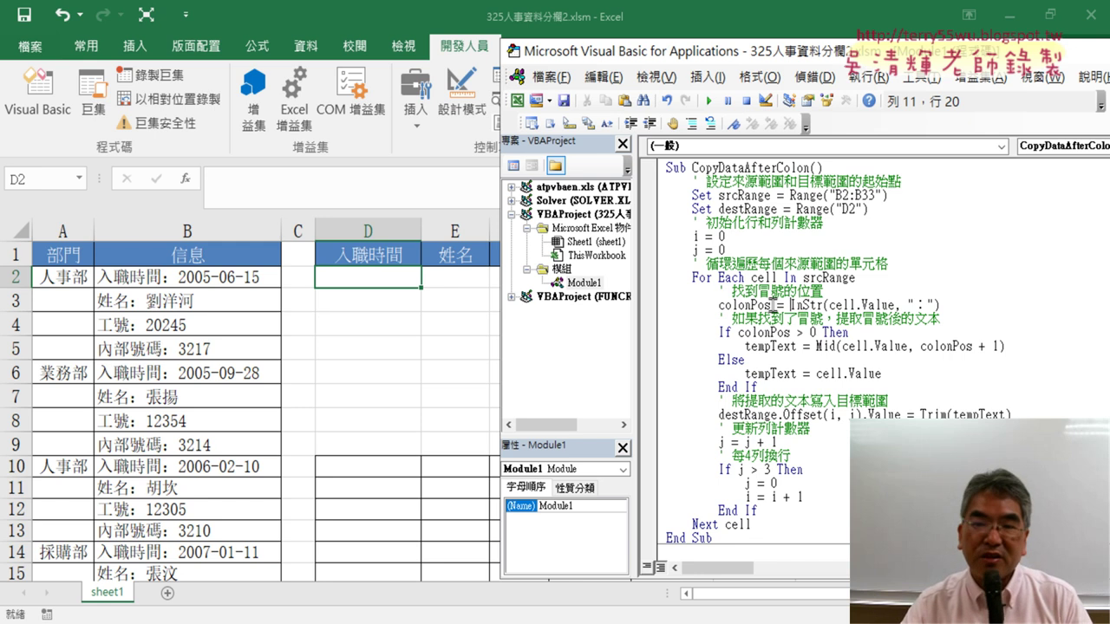
left_click_drag(759, 55, 881, 65)
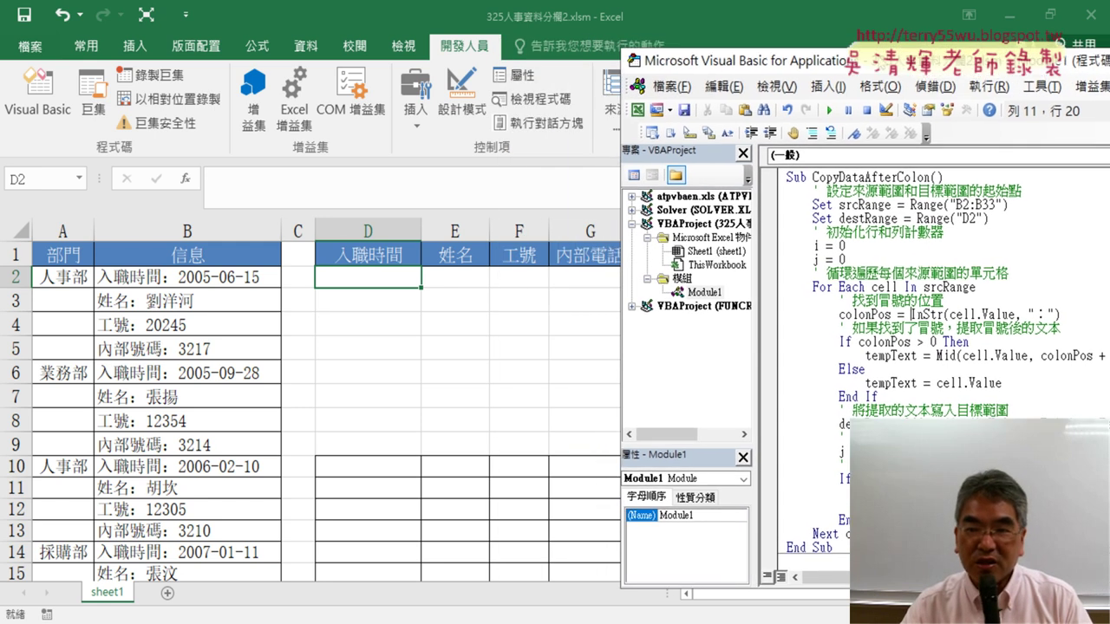
left_click(939, 275)
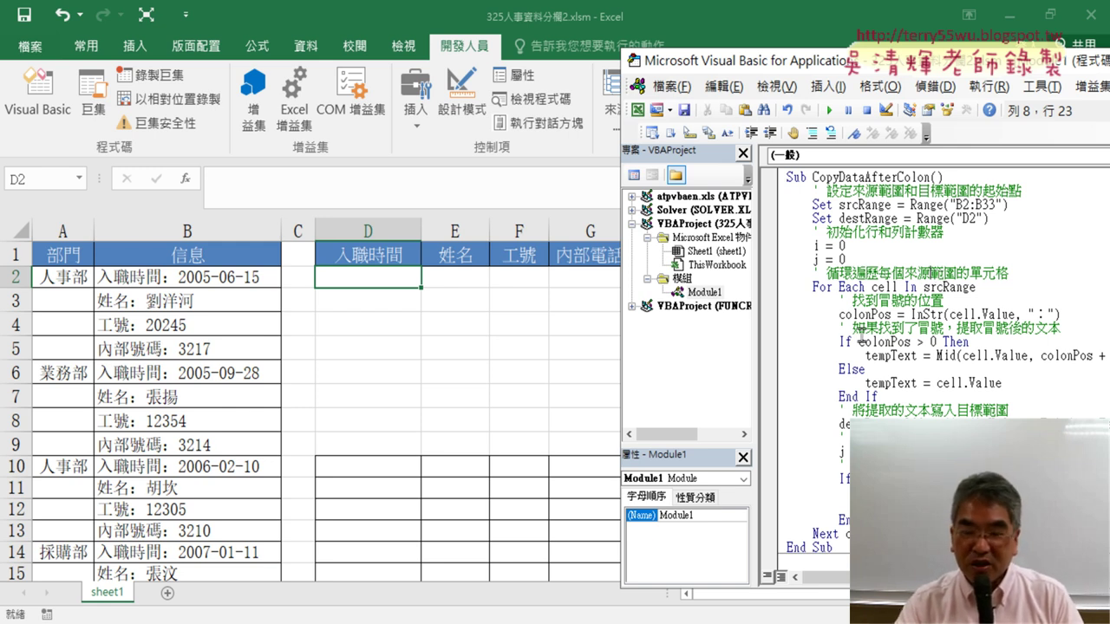
key("alt+Tab")
Step: Bring up the red heading about copying B2:B33 into D2:G9 and set Chrome beside the emptied sheet
scroll(428, 347, "up", 1)
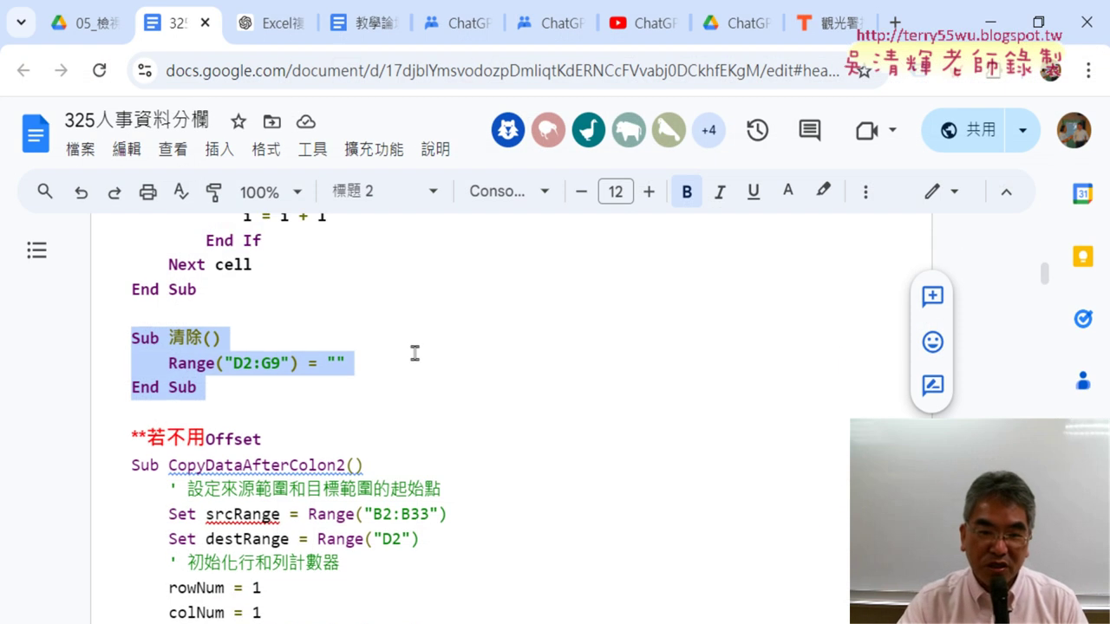
scroll(414, 354, "up", 5)
scroll(417, 352, "up", 3)
scroll(416, 352, "up", 2)
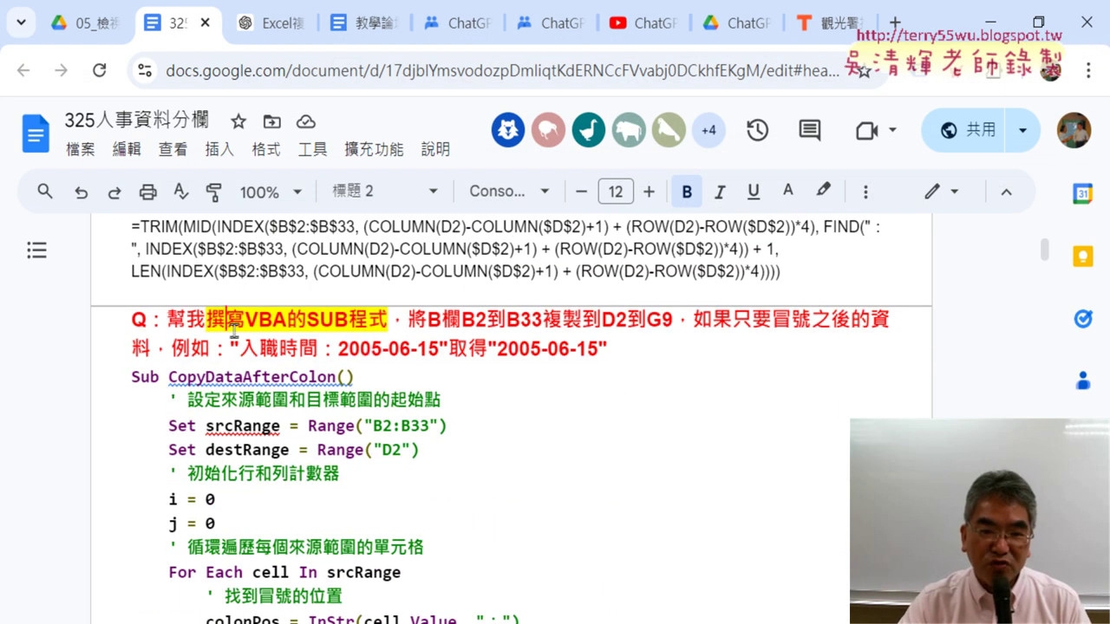
left_click(374, 329)
left_click_drag(409, 320, 634, 350)
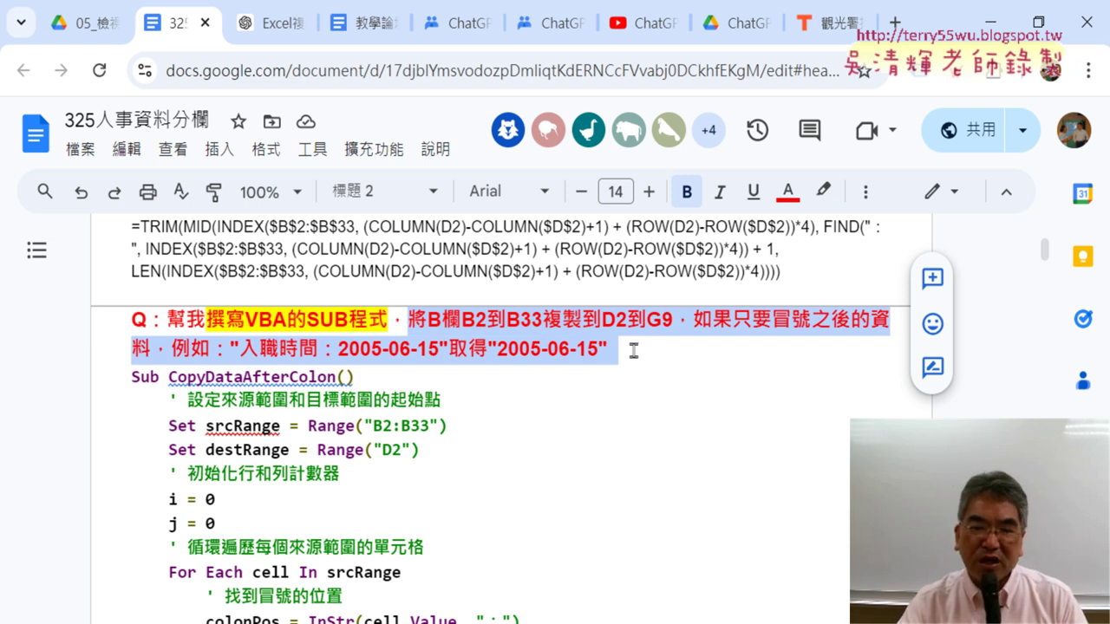
left_click(634, 349)
left_click_drag(921, 22, 977, 52)
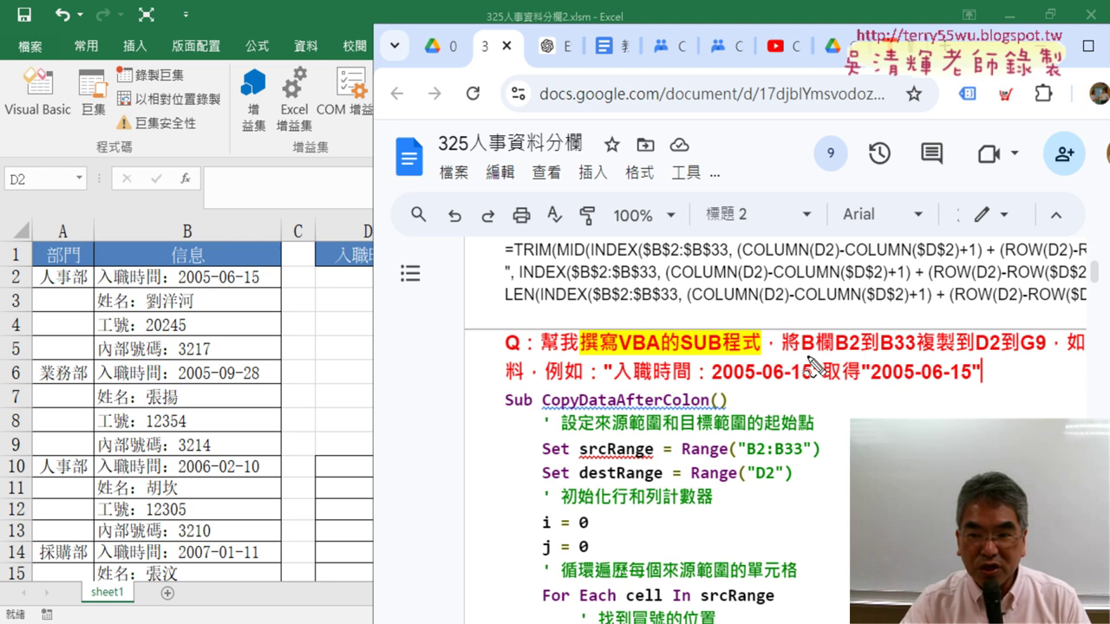
Step: Mark column B and the B2:B33 source range in red ink on the request and worksheet
left_click_drag(807, 350, 819, 355)
left_click_drag(209, 232, 187, 235)
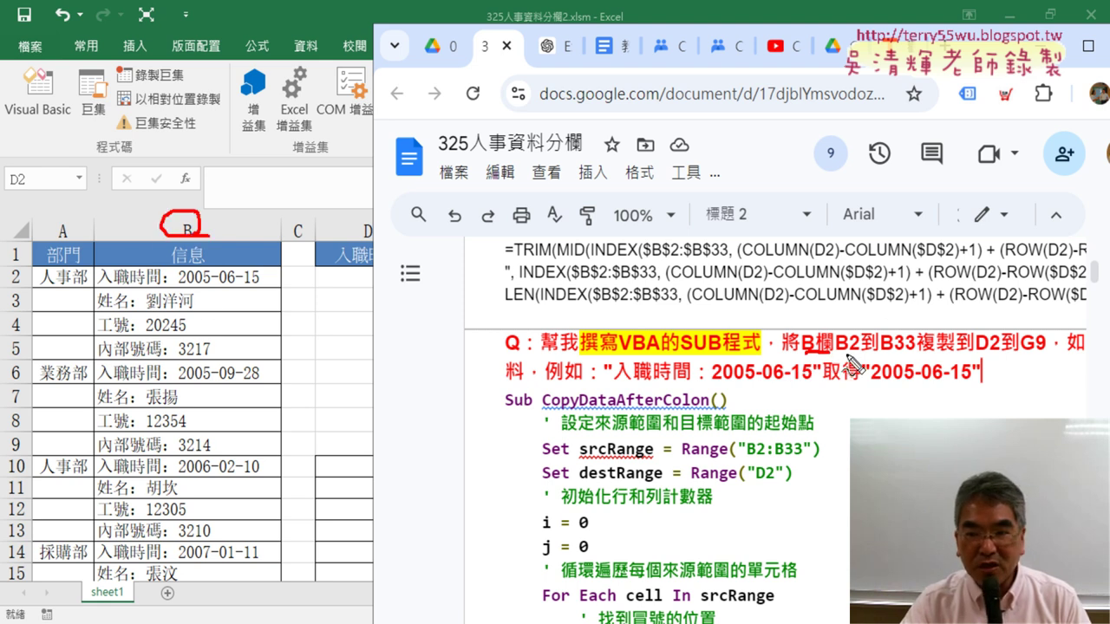
left_click_drag(838, 353, 916, 354)
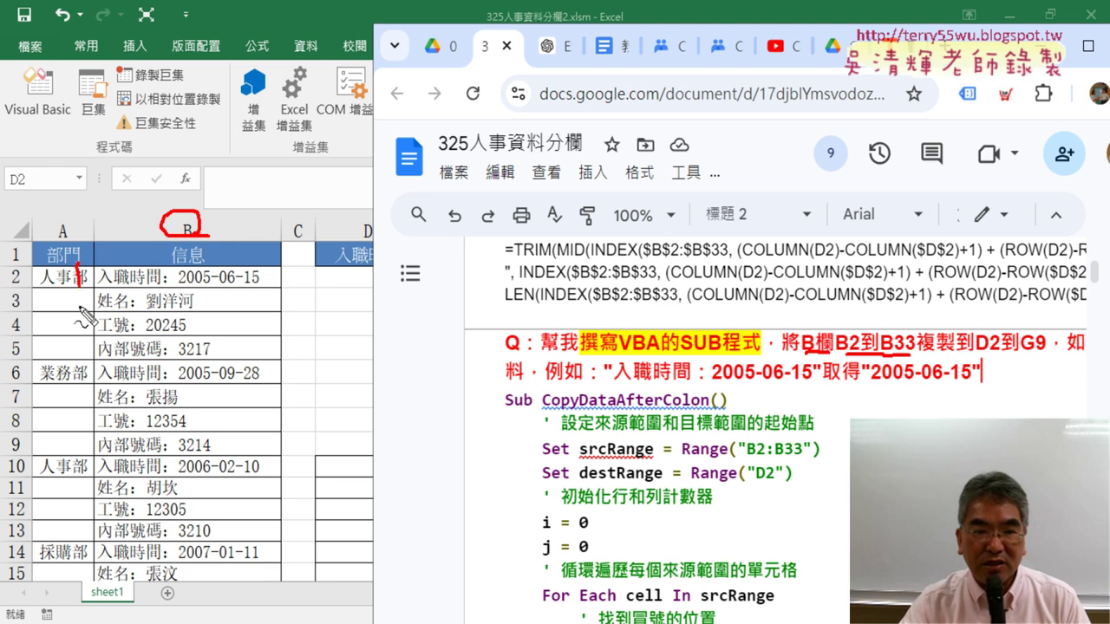
left_click_drag(78, 286, 76, 423)
mouse_move(87, 236)
left_mouse_down()
mouse_move(295, 240)
mouse_move(290, 403)
left_mouse_up()
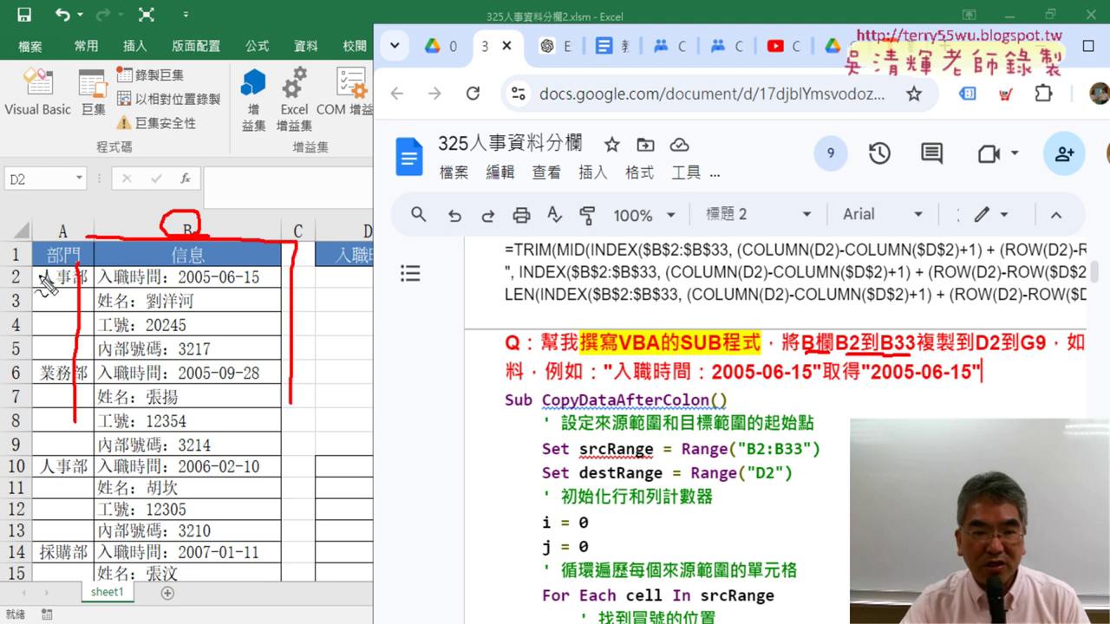
left_click_drag(198, 323, 221, 427)
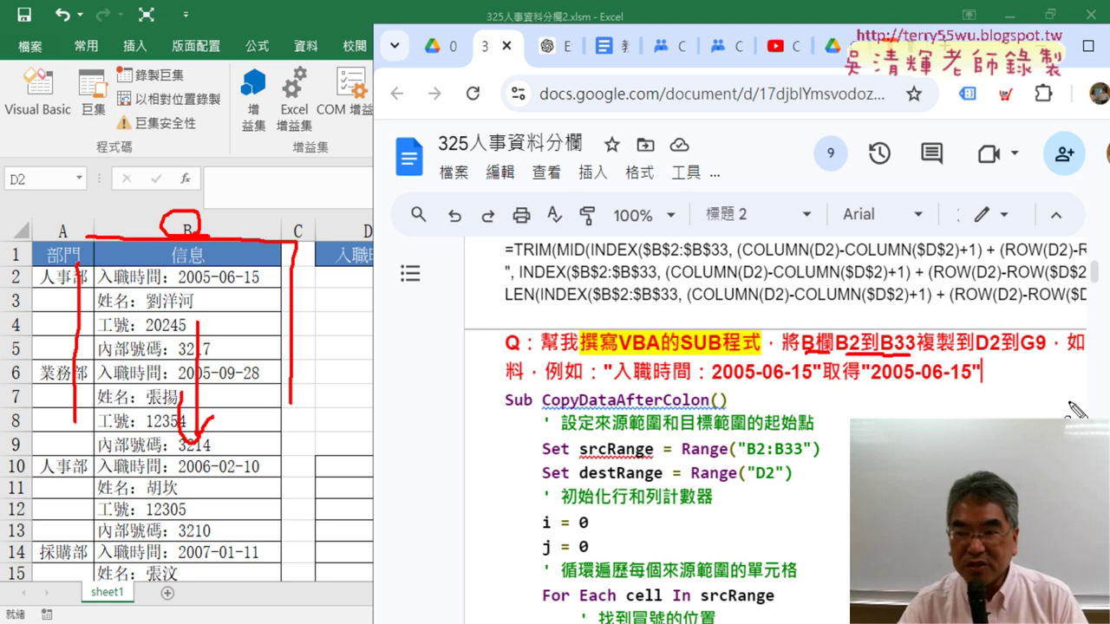
Step: Underline D2 and G9 in the request, then clear the ink and shift the browser left
left_click_drag(976, 351, 1045, 350)
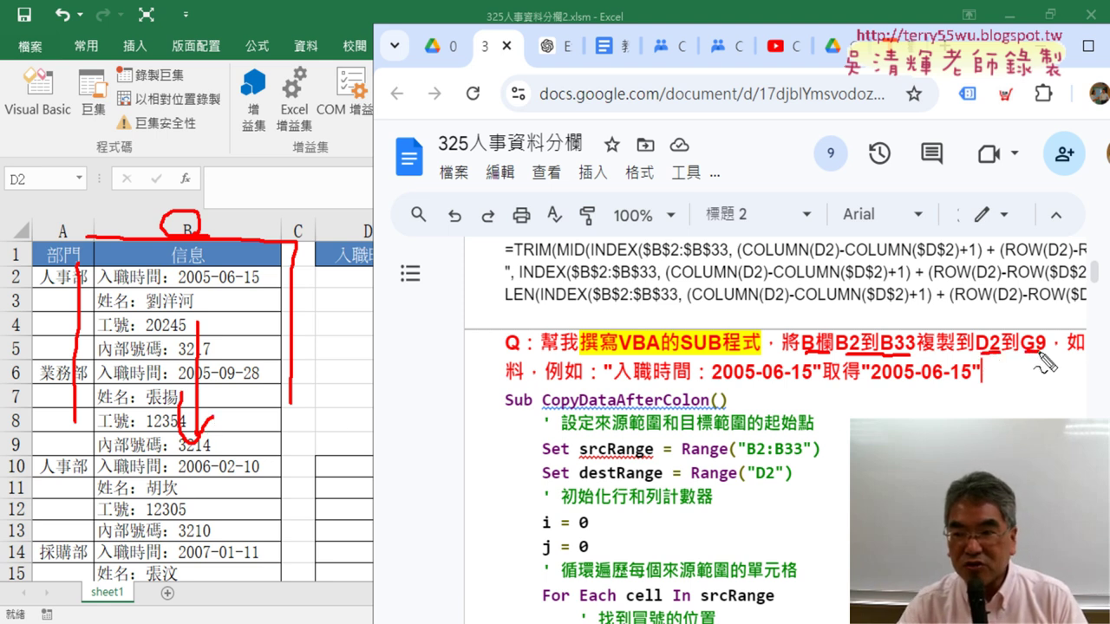
key("Escape")
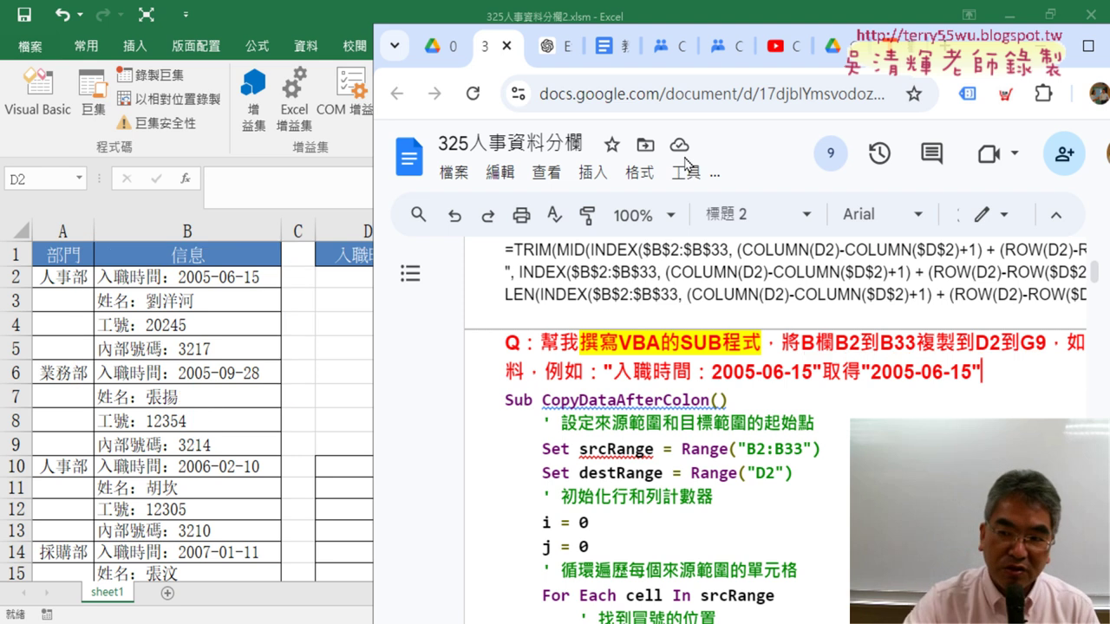
left_click_drag(1054, 42, 1000, 41)
Step: Maximize the browser and highlight the after-colon rule and the 入職時間：2005-06-15 → 2005-06-15 example
key("super+Up")
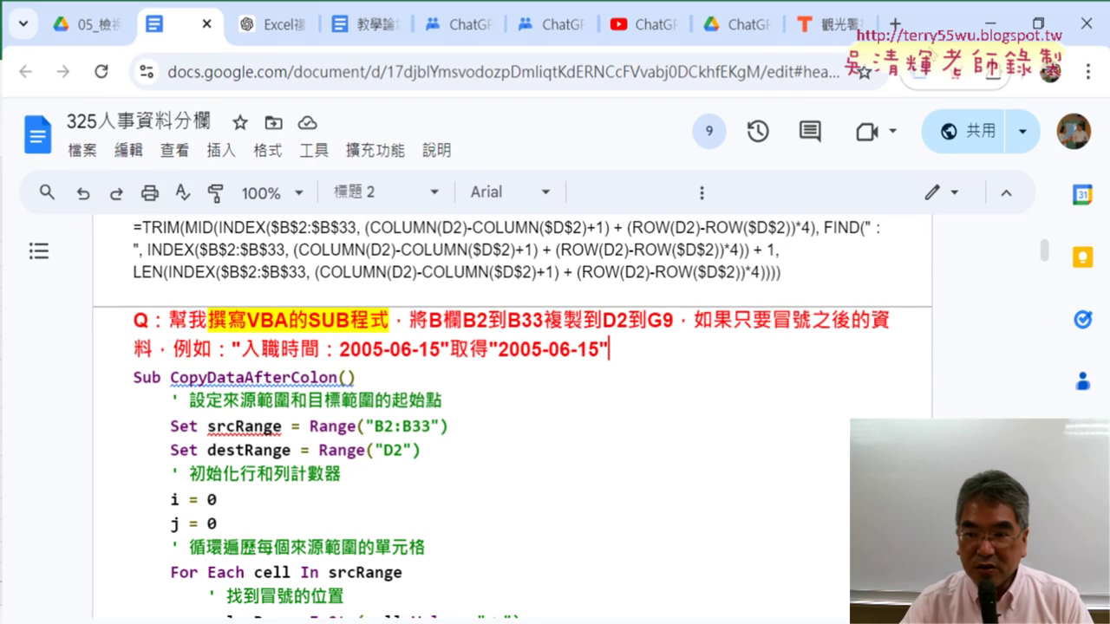
left_click_drag(694, 321, 886, 321)
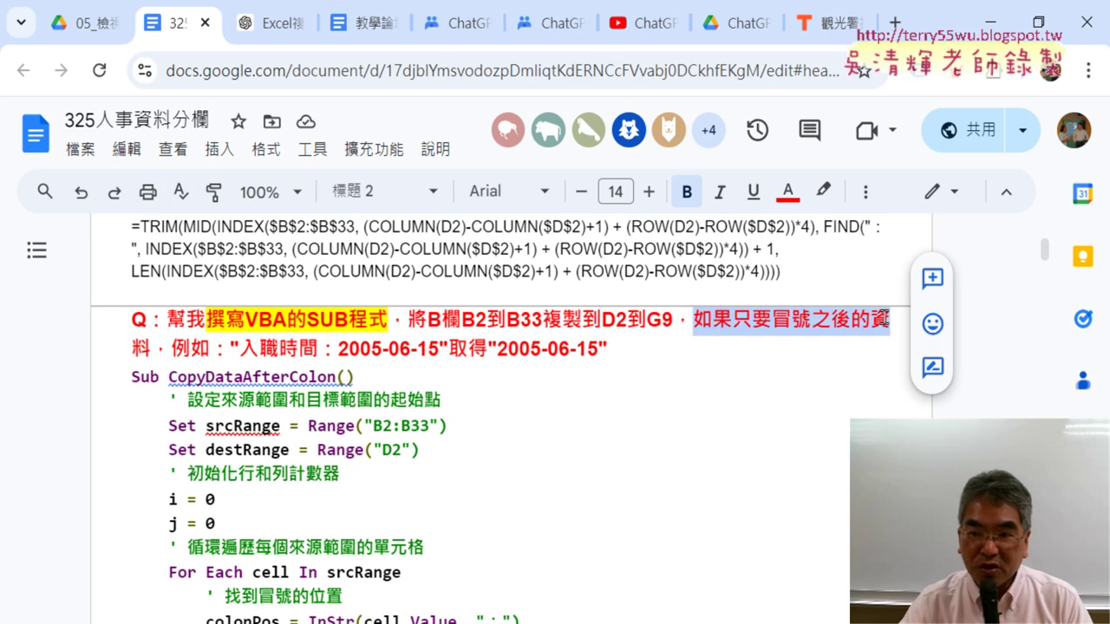
left_click(765, 324)
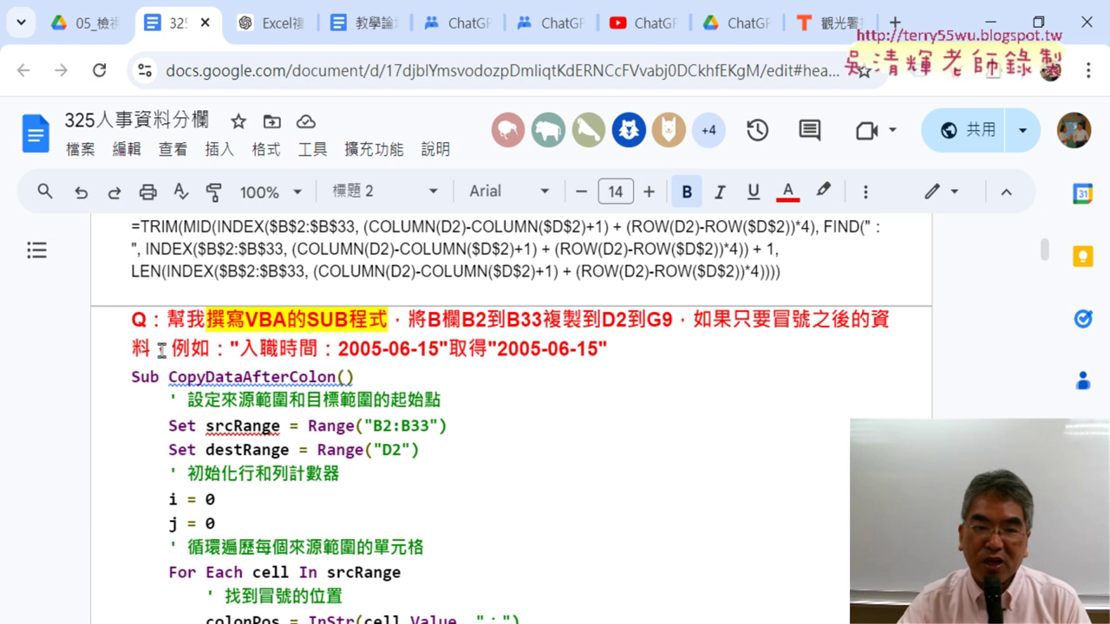
left_click_drag(161, 350, 223, 351)
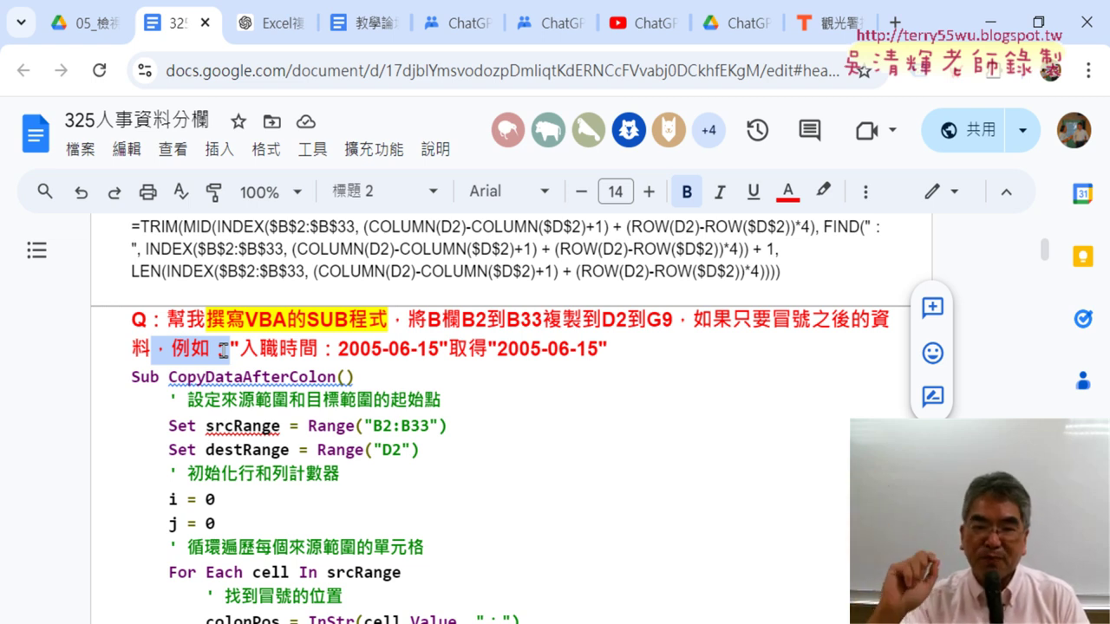
left_click_drag(230, 349, 448, 356)
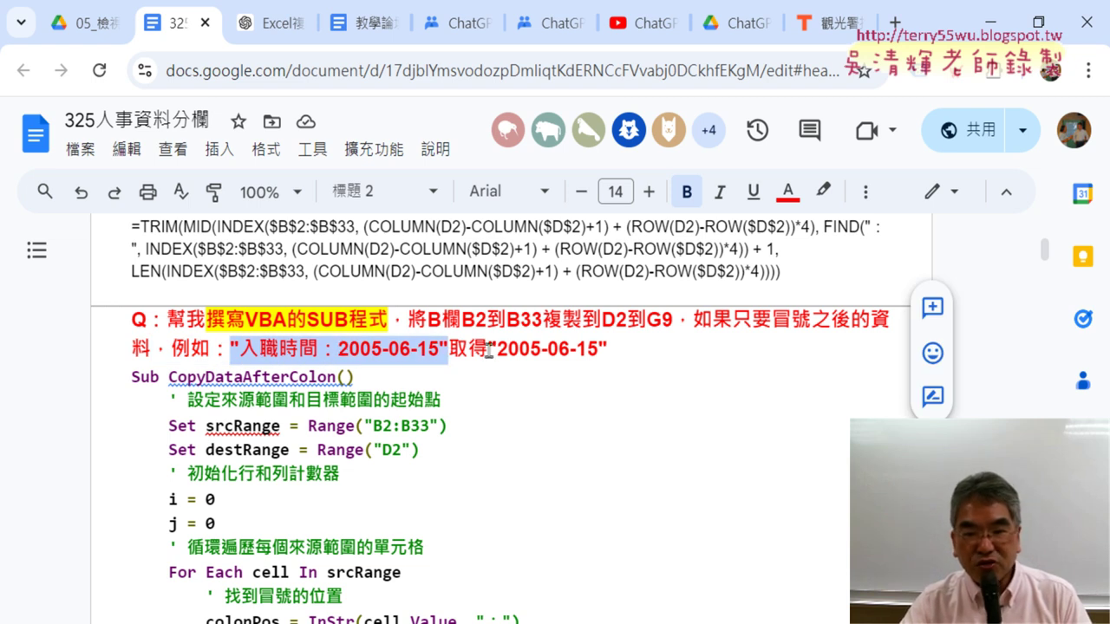
left_click_drag(496, 349, 585, 350)
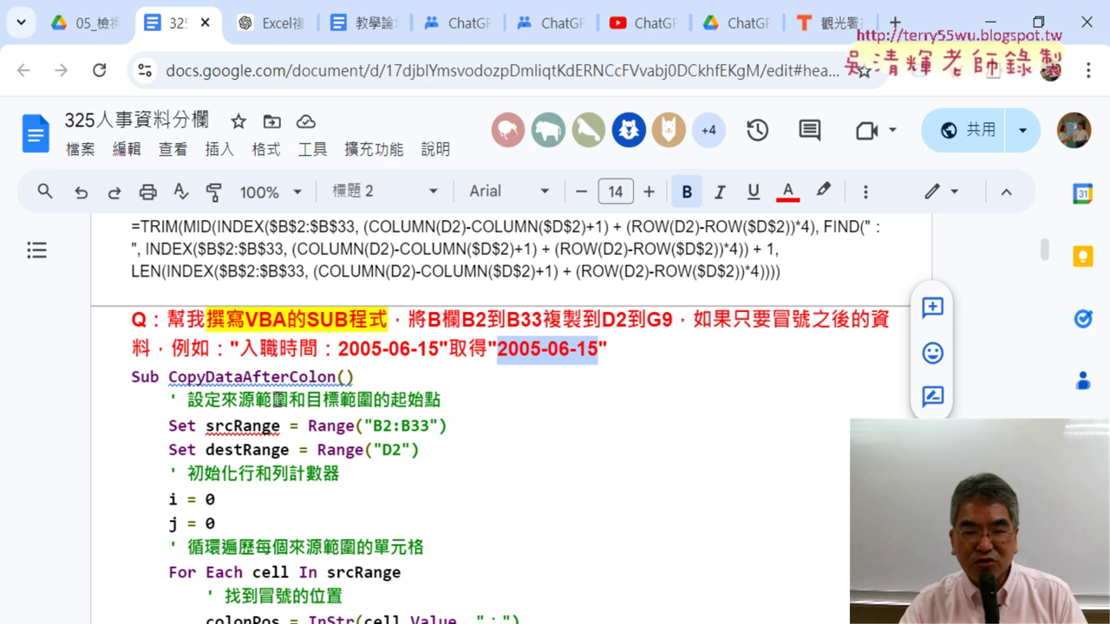
Step: Highlight the red question heading, then minimize the browser back to Excel's macro code
scroll(277, 399, "down", 2)
scroll(277, 399, "down", 3)
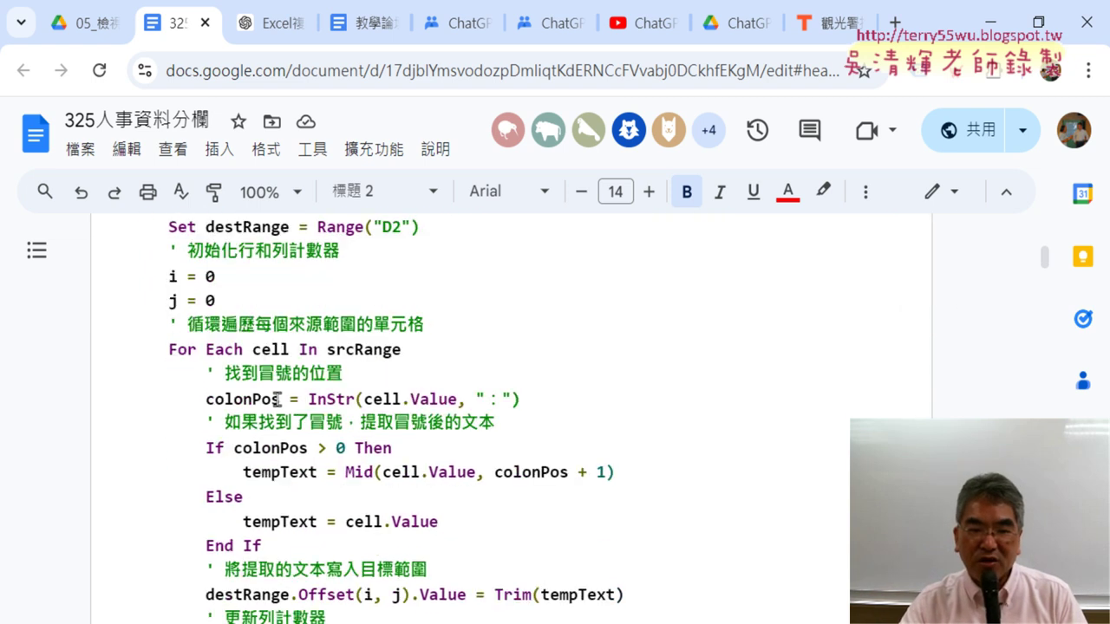
scroll(278, 398, "up", 3)
left_click_drag(609, 352, 136, 320)
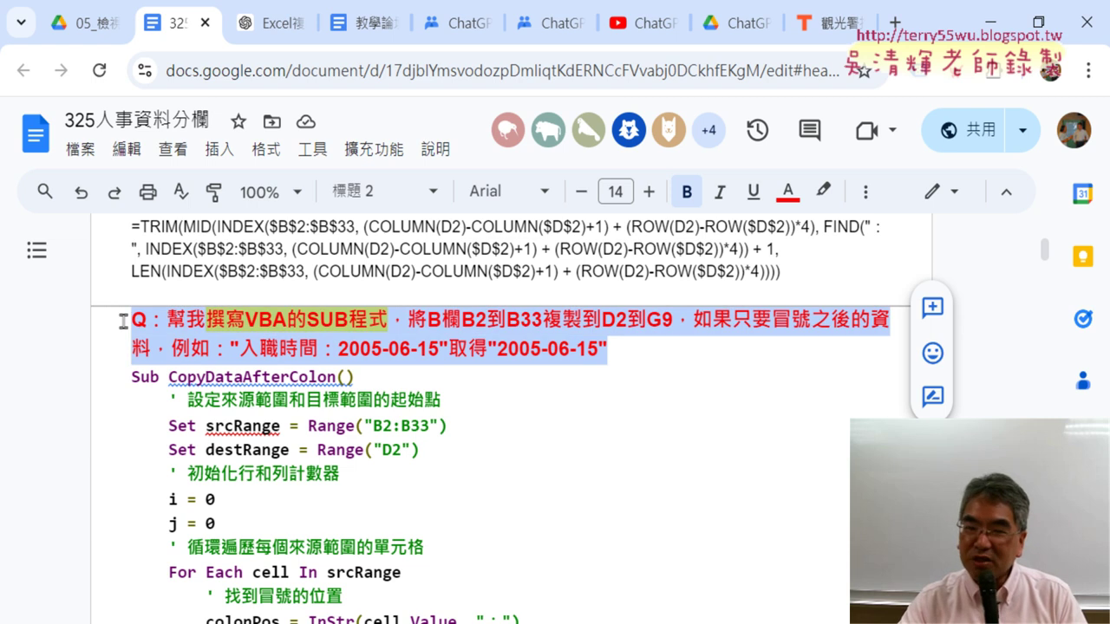
scroll(142, 420, "down", 3)
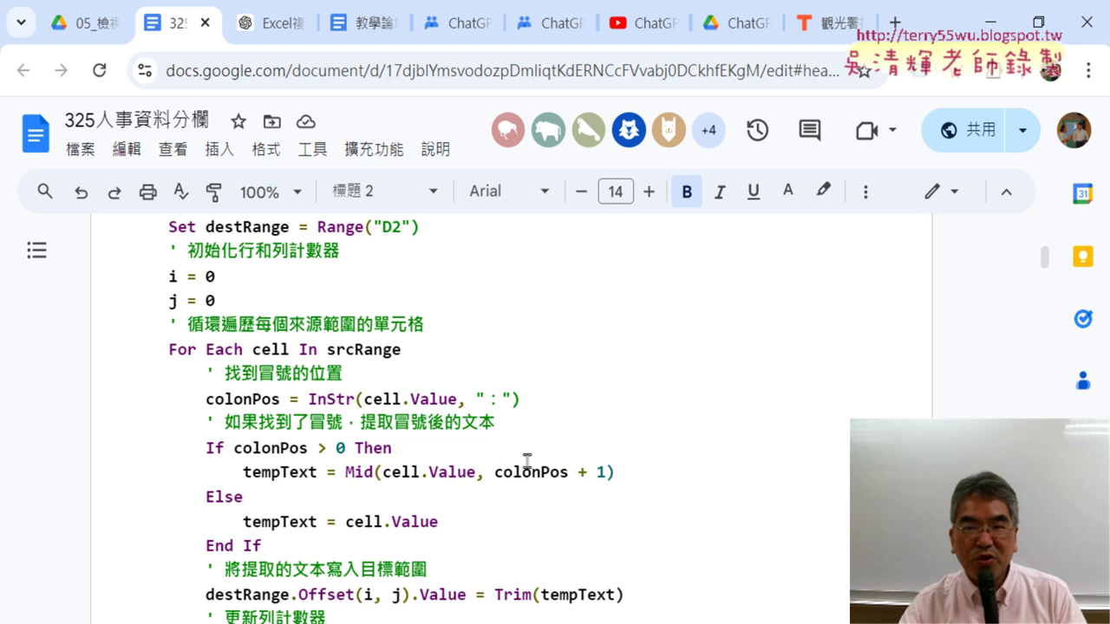
left_click(988, 22)
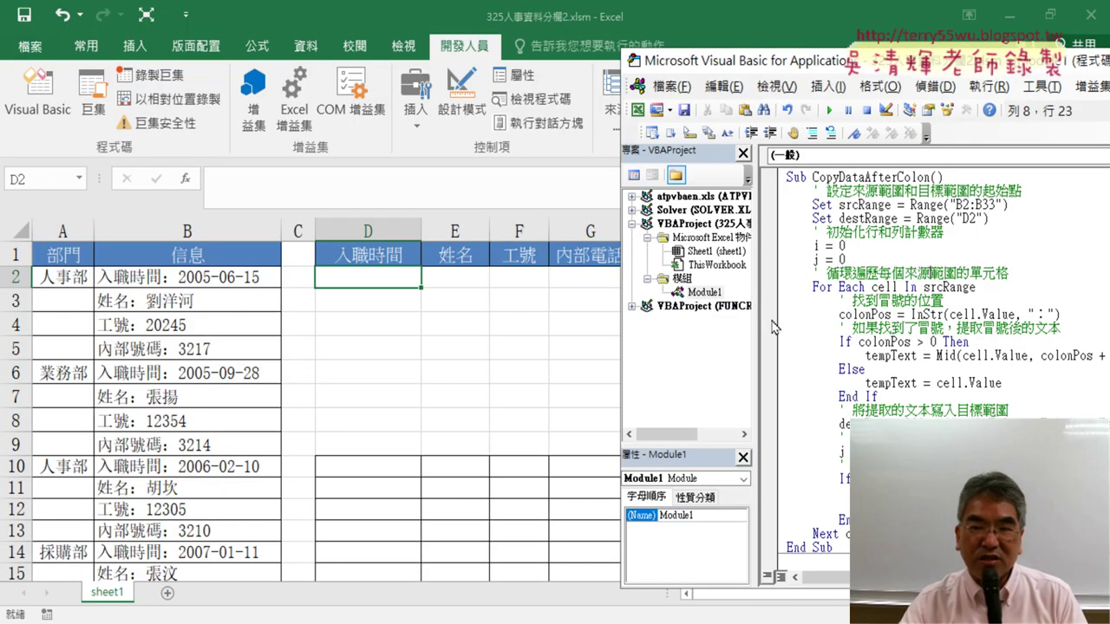
left_click(917, 330)
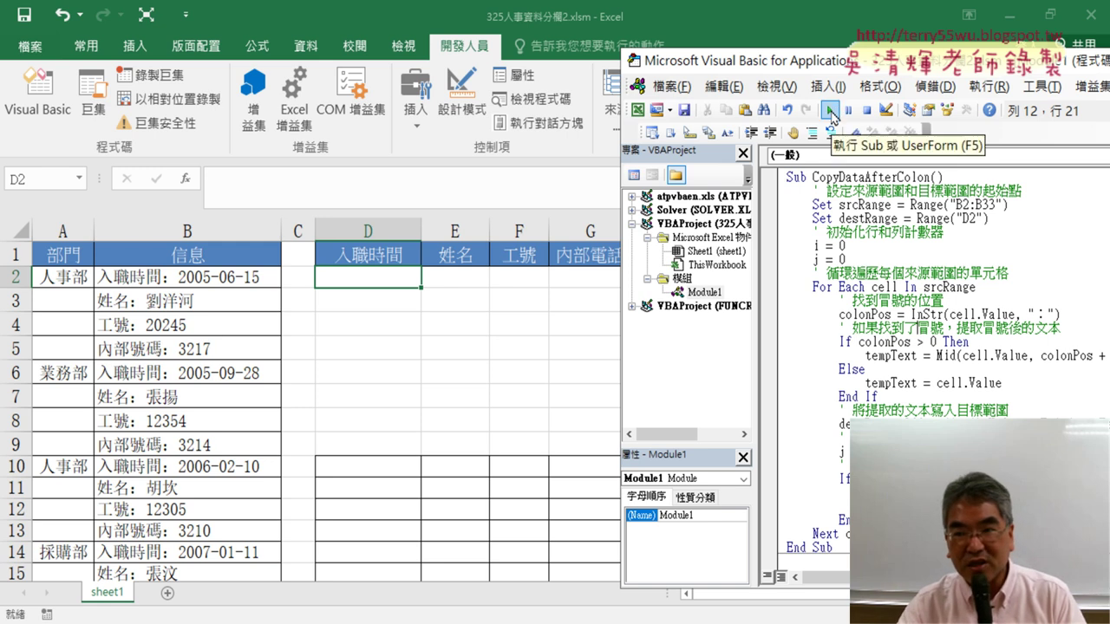
Step: Run CopyDataAfterColon from inside its code so D2:G9 fills with the split column B records
left_click_drag(787, 177, 834, 548)
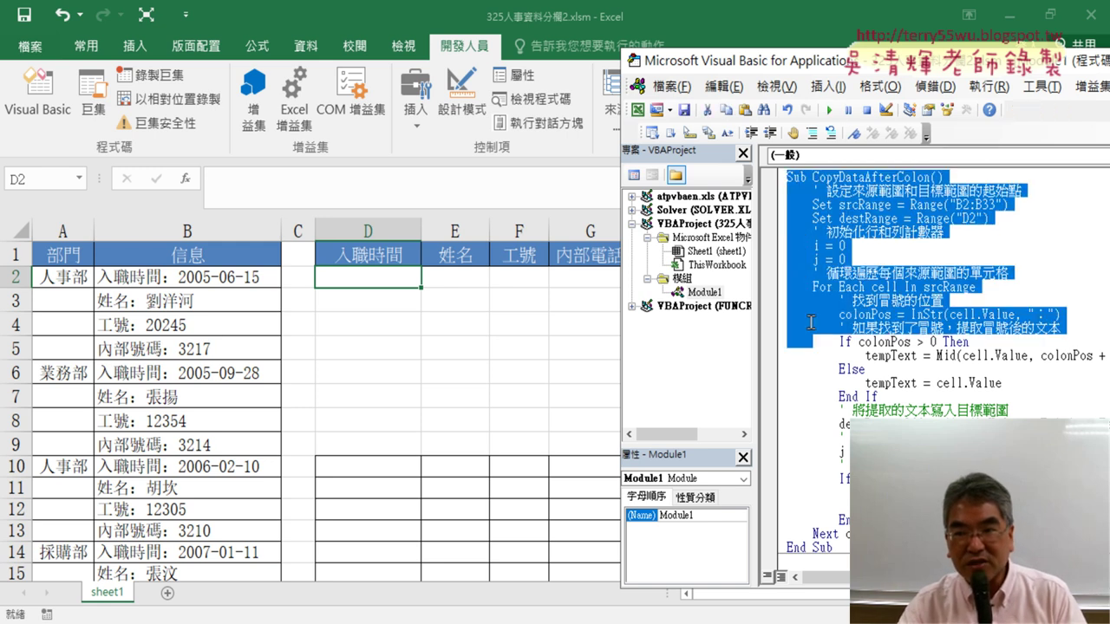
left_click(884, 314)
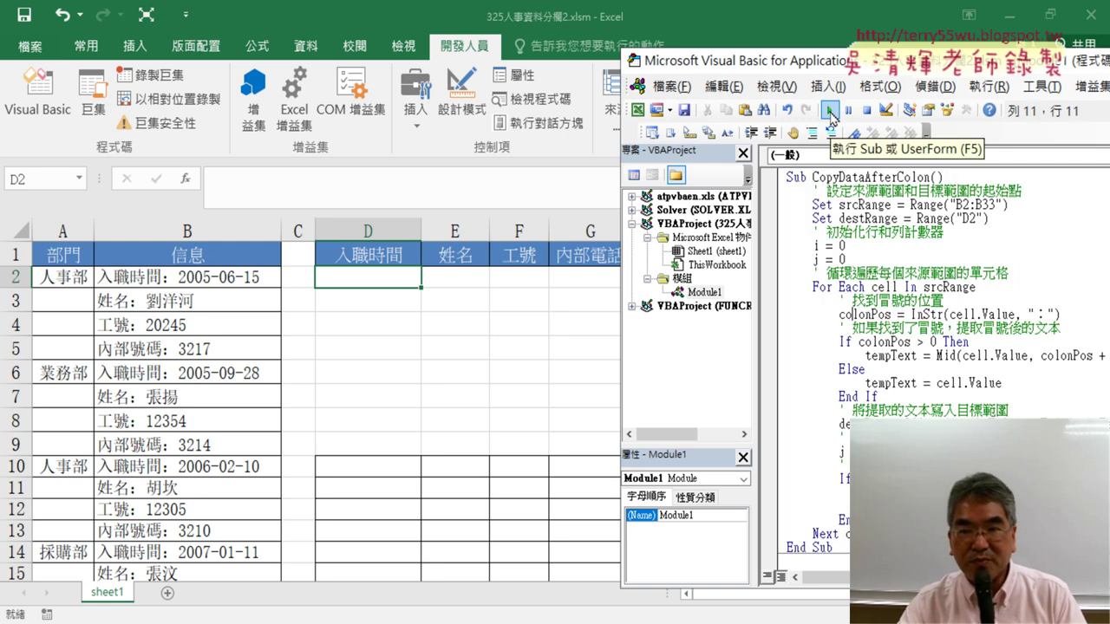
left_click(829, 111)
left_click_drag(799, 69, 842, 67)
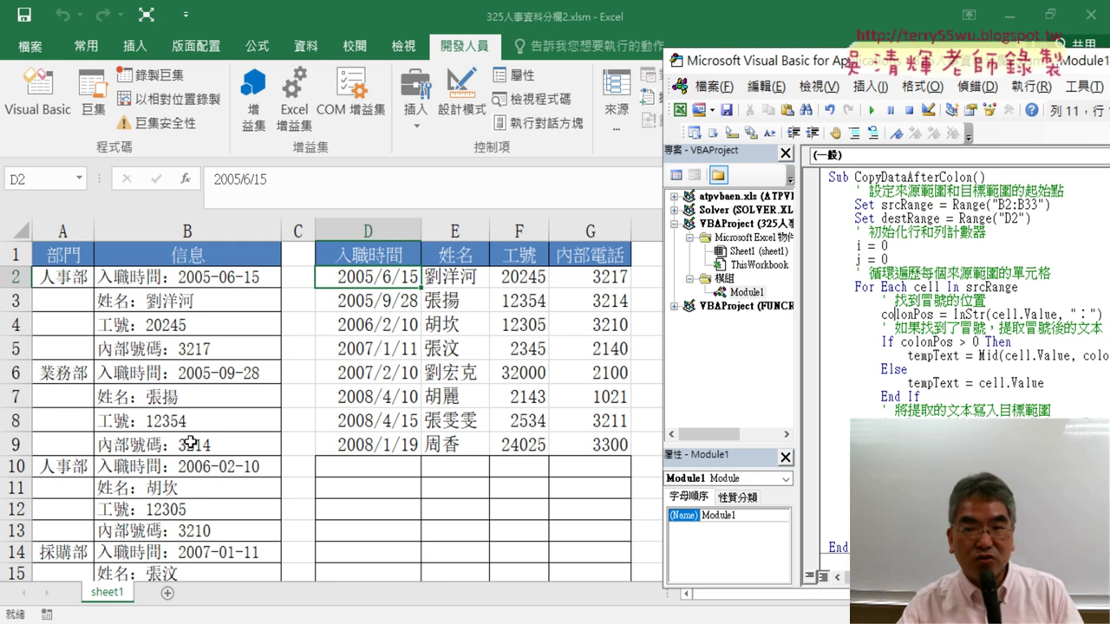
Step: Run the 清除 macro to empty D2:G9, then place the cursor back in CopyDataAfterColon
left_click_drag(849, 73, 731, 53)
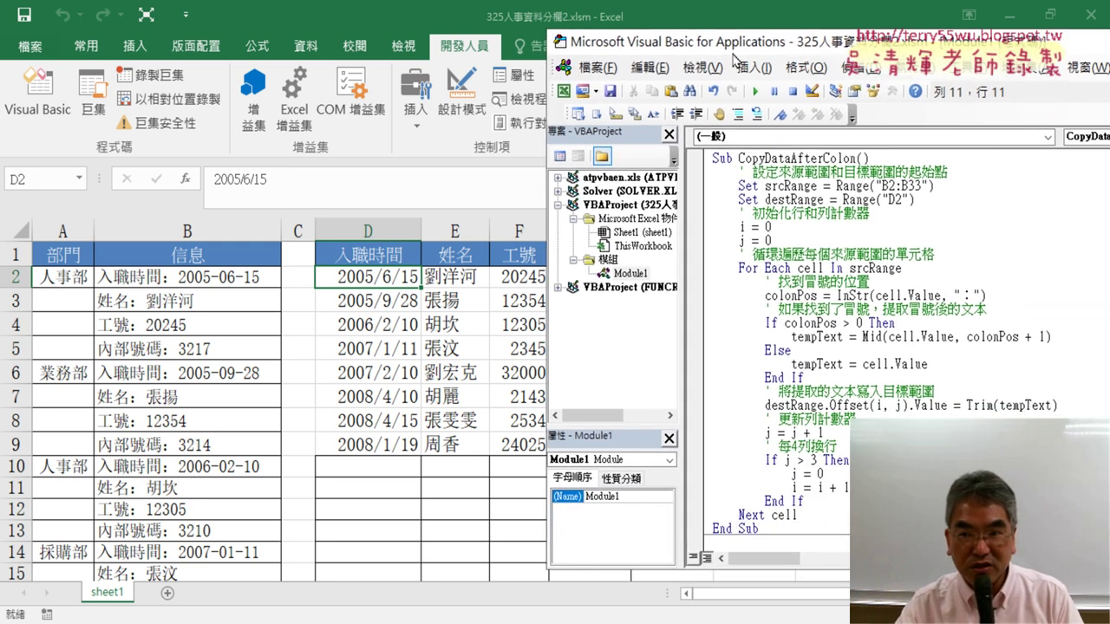
scroll(825, 503, "down", 2)
left_click(825, 503)
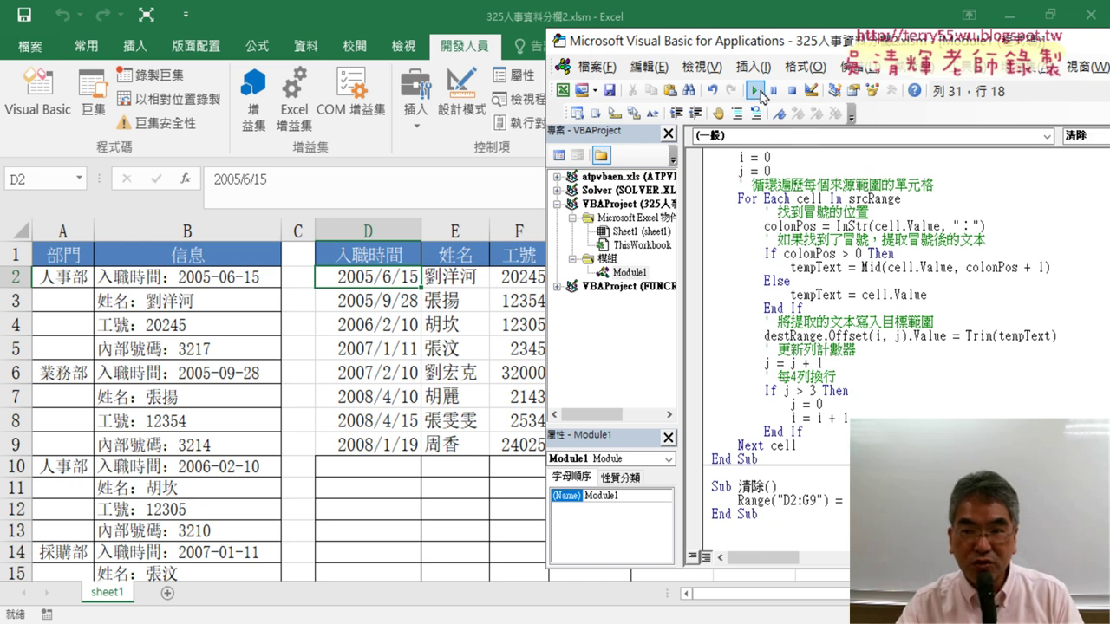
left_click(755, 91)
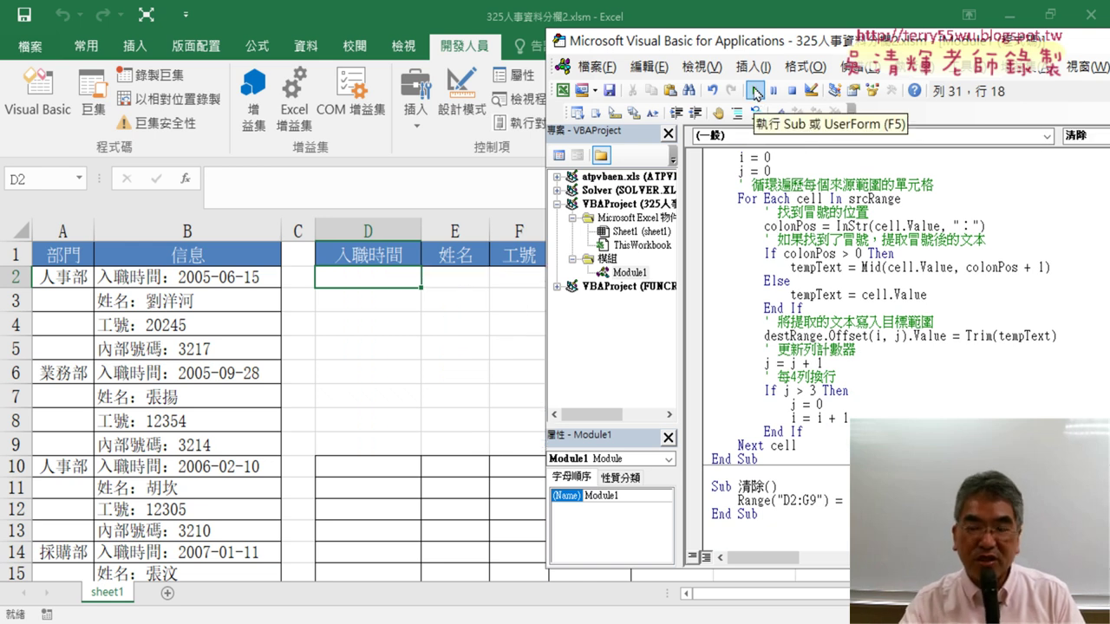
left_click(818, 226)
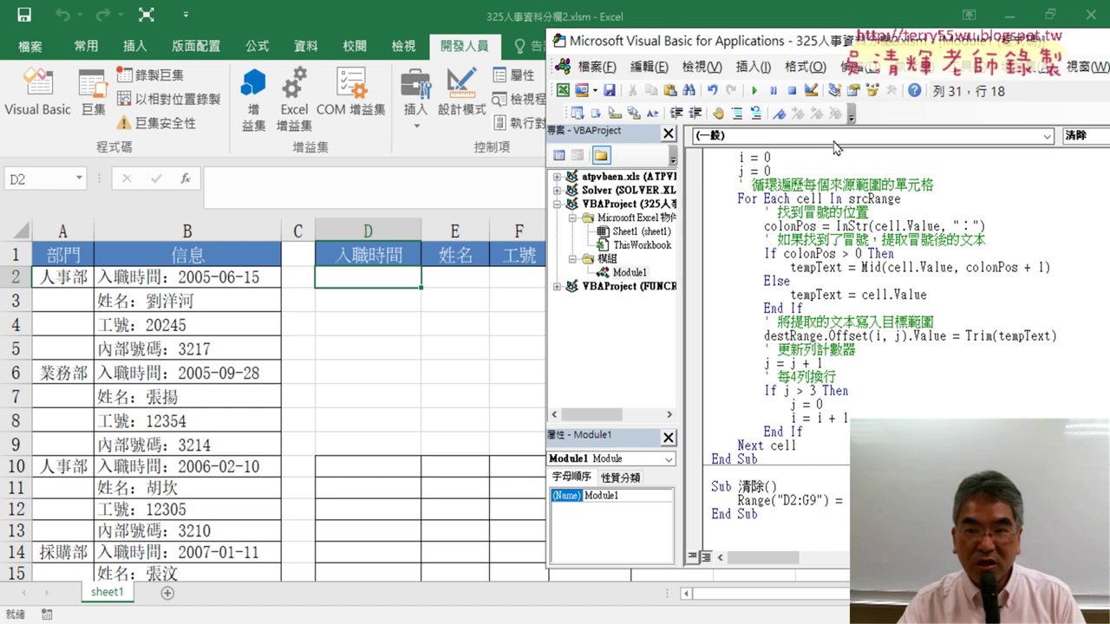
Step: Toggle to the worksheet with Alt+F11 and reopen the VBA editor, moving its window left
left_click_drag(872, 41, 892, 44)
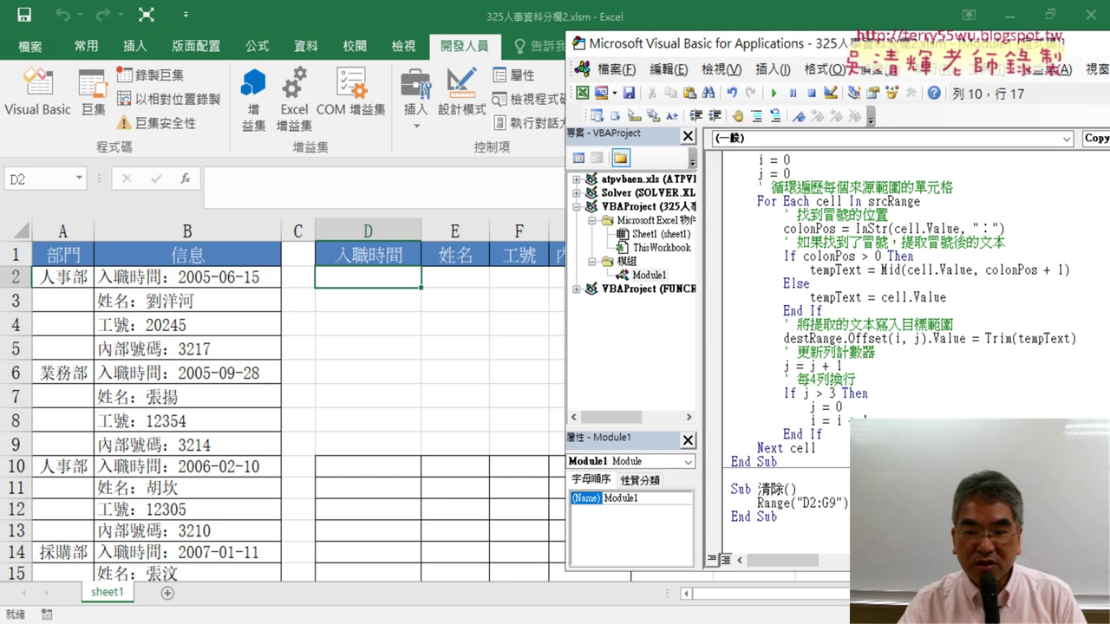
key("alt+F11")
scroll(555, 398, "right", 3)
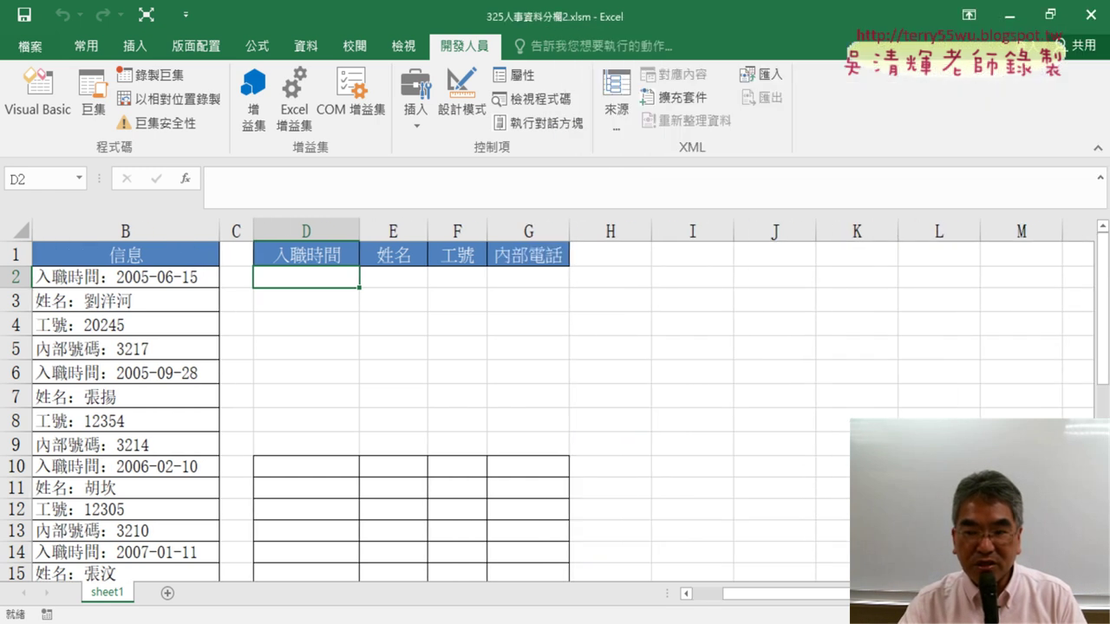
left_click(37, 95)
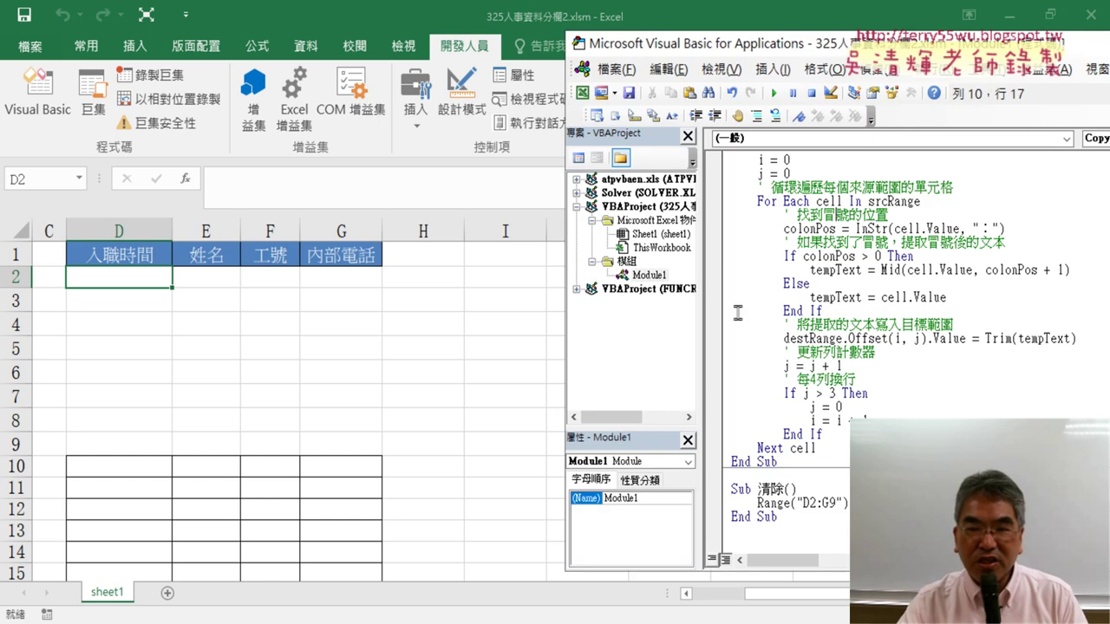
left_click_drag(780, 47, 595, 53)
scroll(677, 217, "up", 2)
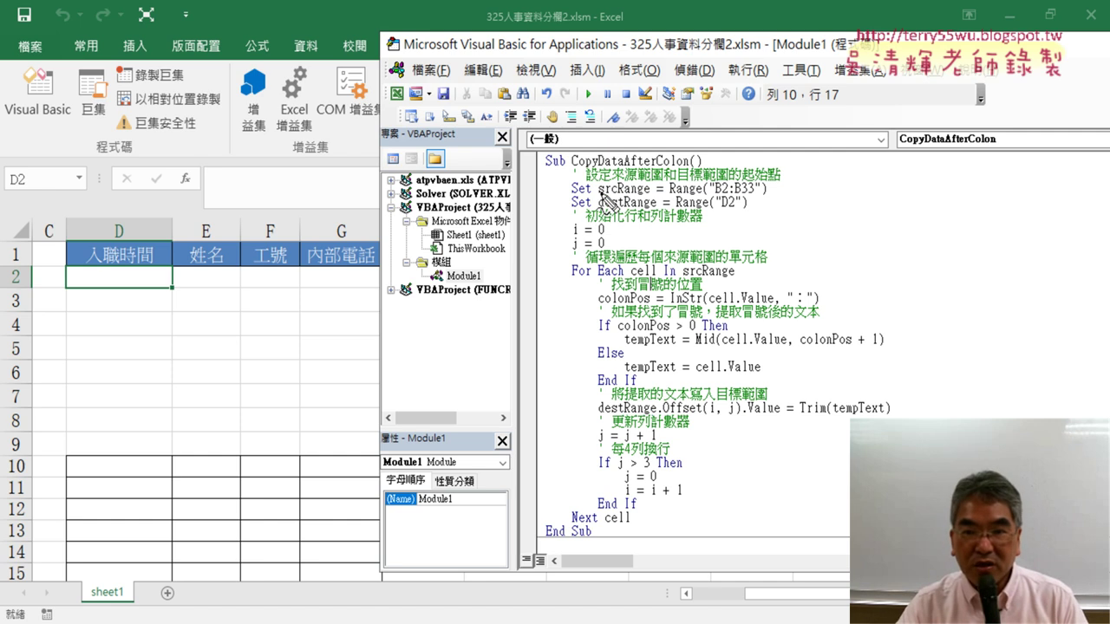
Step: Underline srcRange, B2:B33, destRange and D2 in the code in red, then clear the ink
left_click_drag(599, 197, 612, 198)
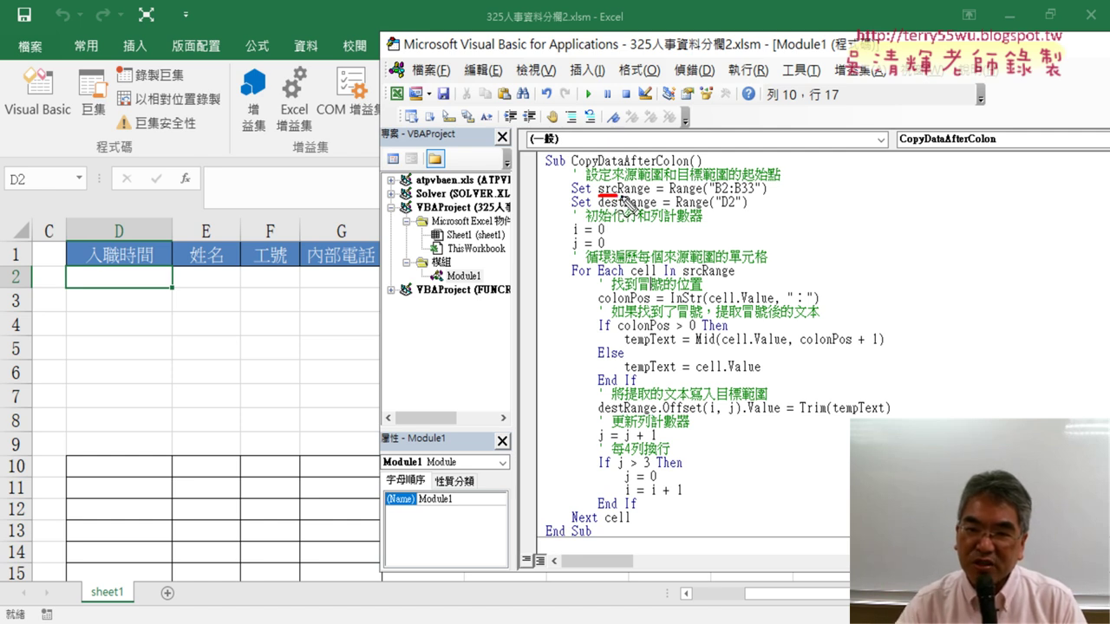
left_click_drag(619, 198, 650, 198)
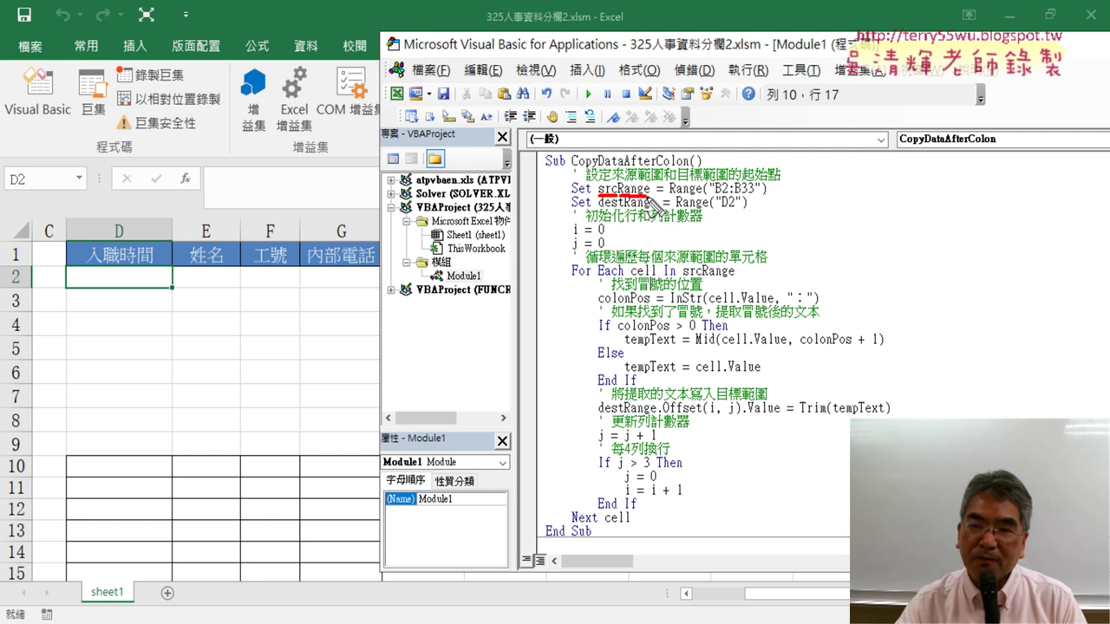
left_click_drag(716, 197, 779, 199)
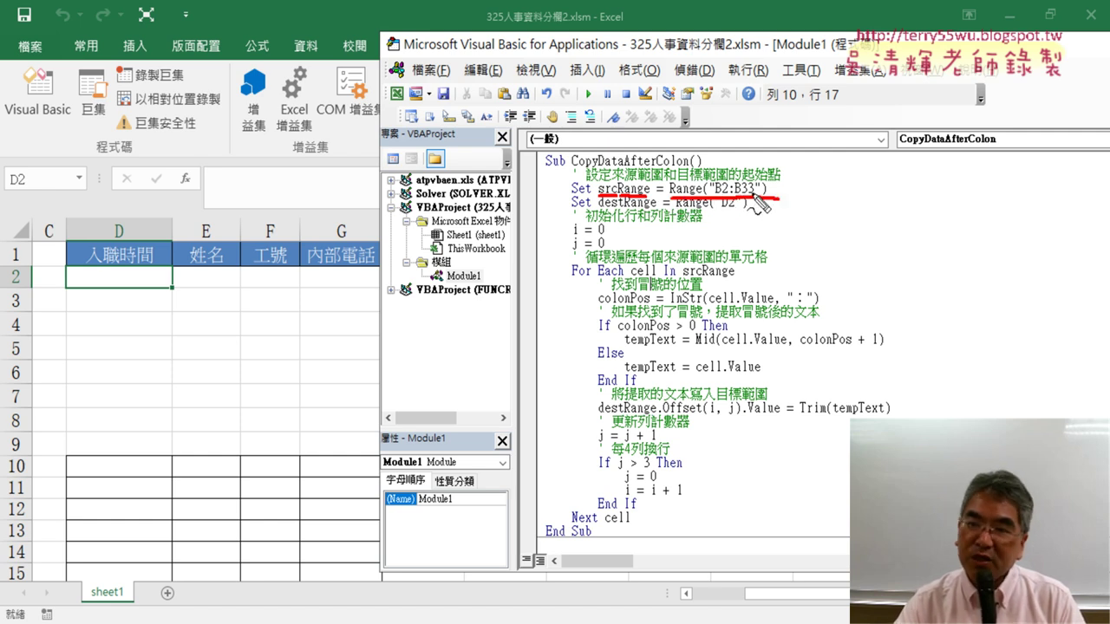
left_click_drag(598, 208, 617, 205)
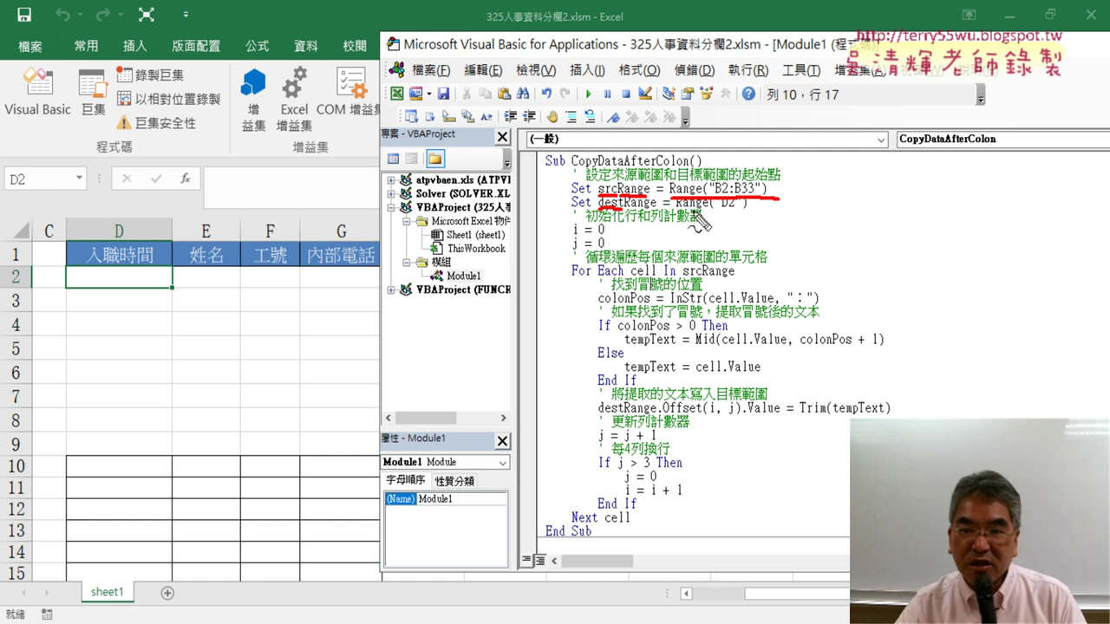
left_click_drag(719, 209, 735, 208)
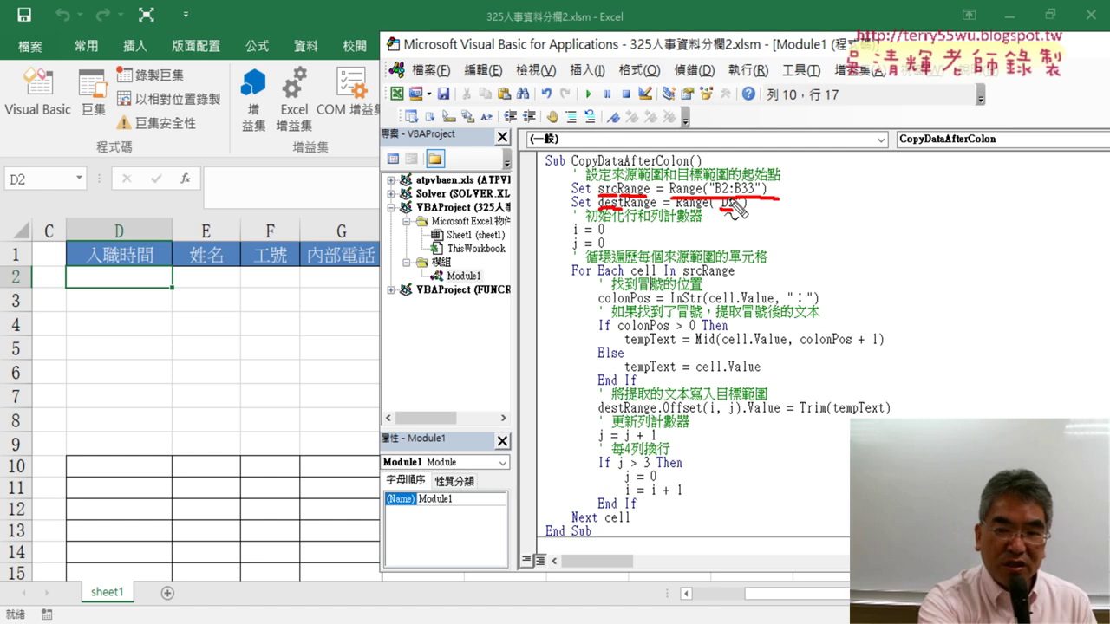
key("Escape")
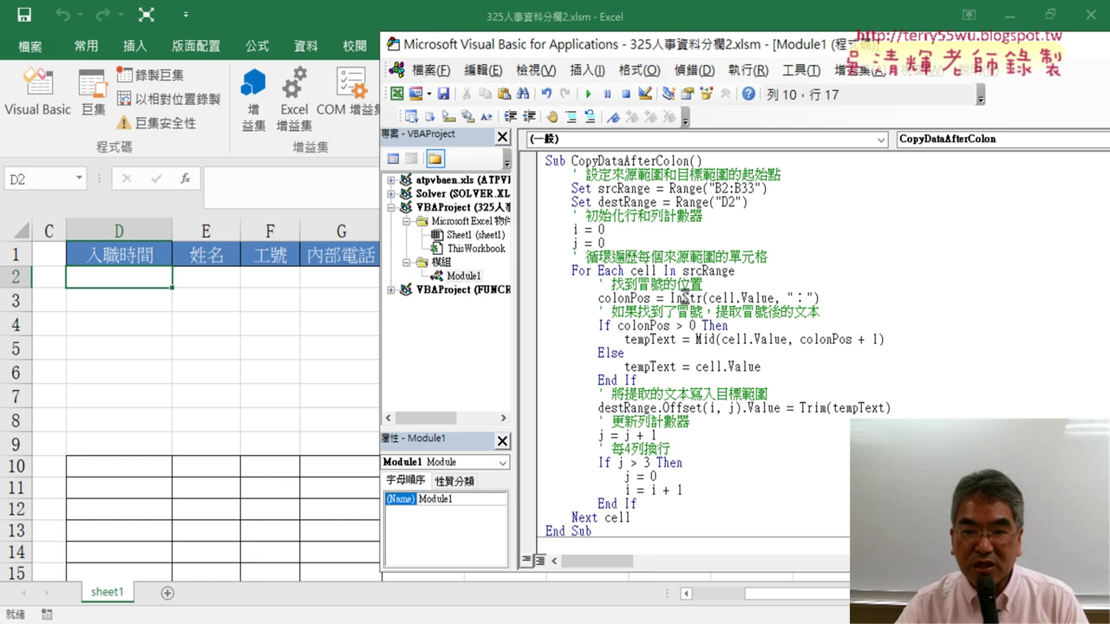
Step: Highlight the For Each cell In srcRange loop line, then return to the worksheet
left_click_drag(571, 271, 626, 271)
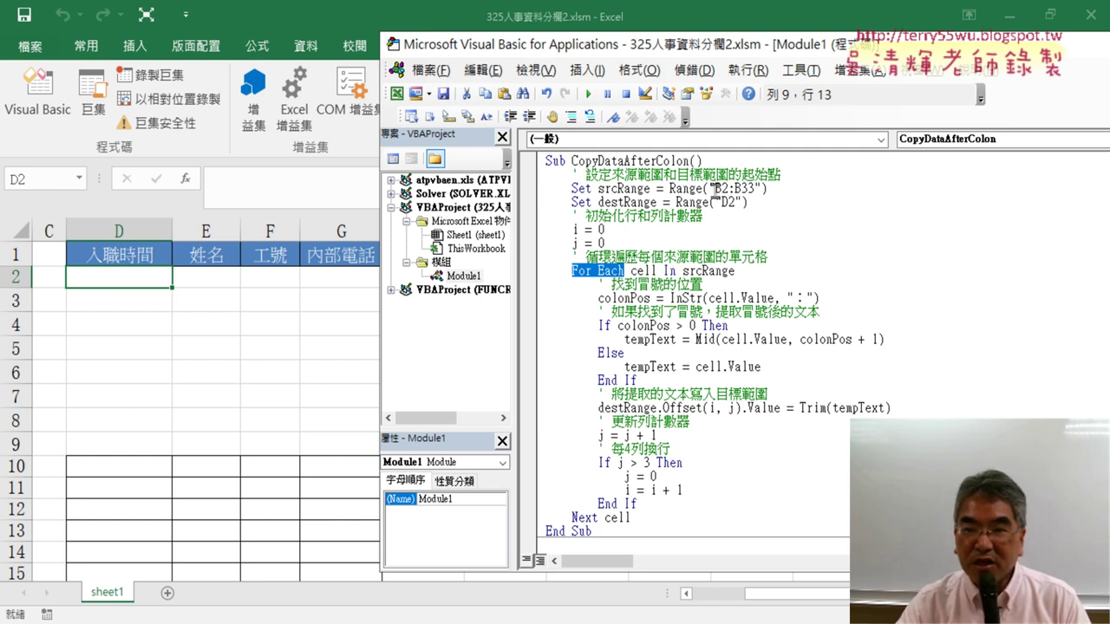
left_click_drag(715, 190, 743, 191)
left_click_drag(677, 271, 745, 270)
left_click(734, 270)
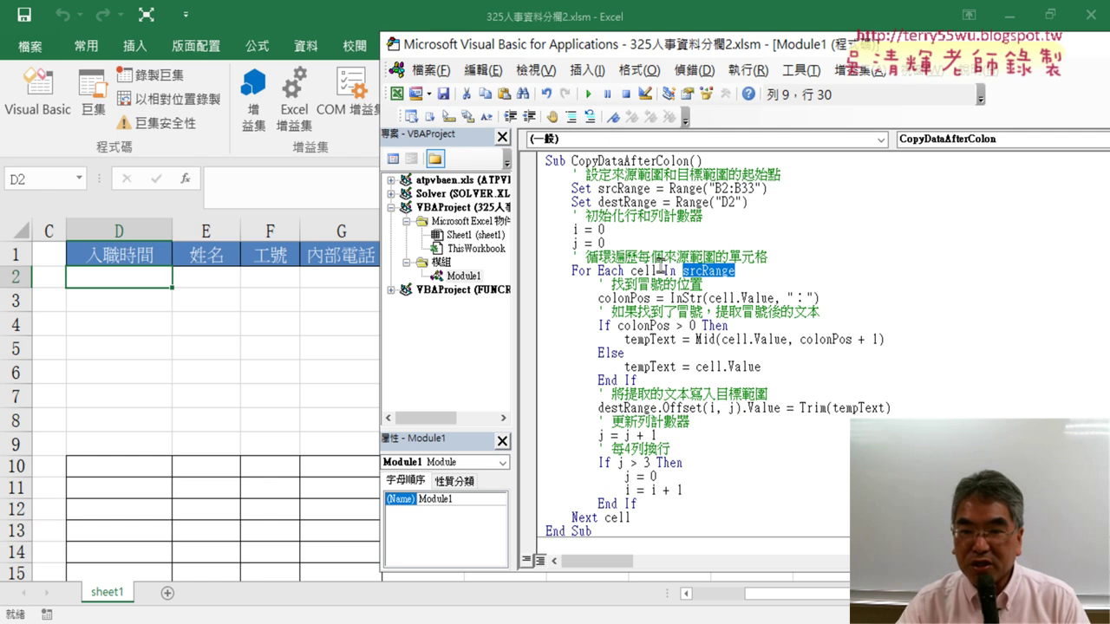
left_click_drag(658, 270, 642, 271)
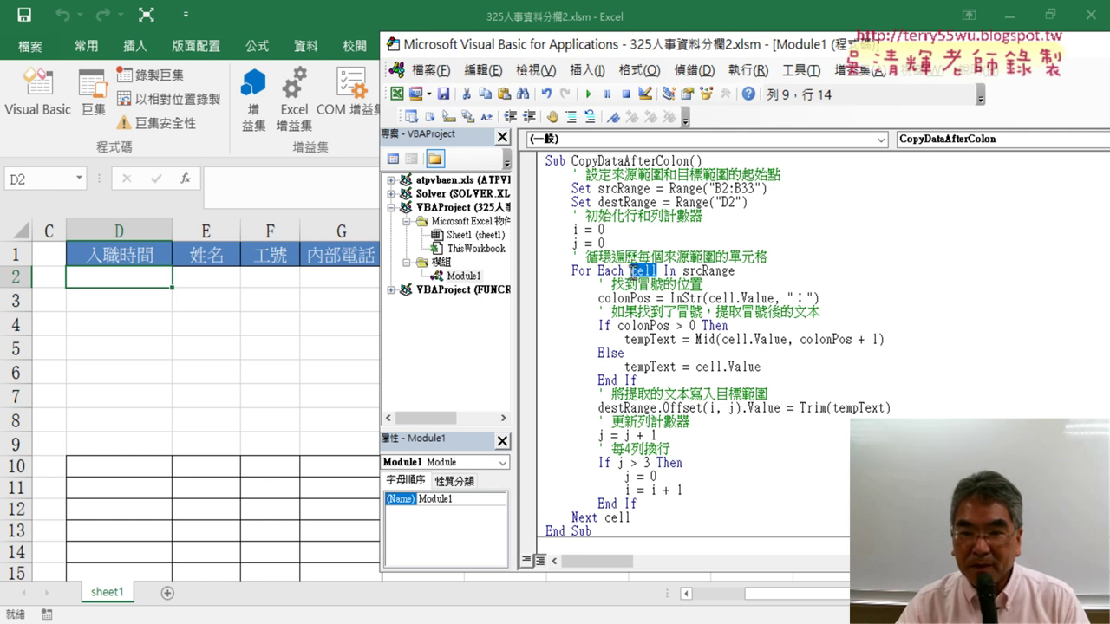
key("alt+F11")
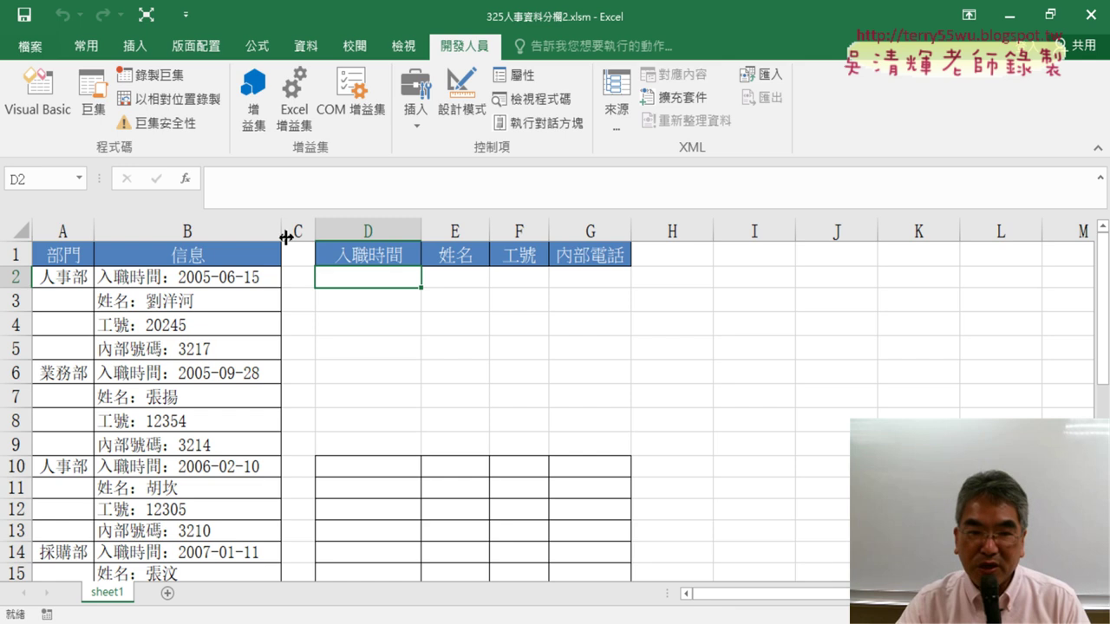
Step: Reopen the VBA editor and link cell B2 and the following column B records to the loop cell
left_click(45, 108)
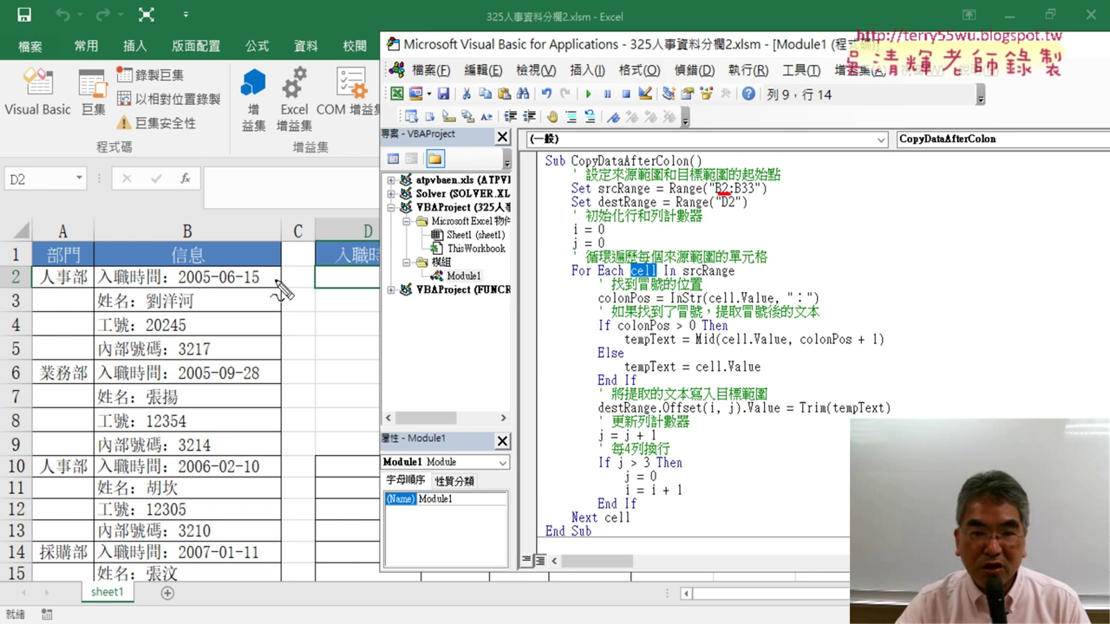
left_click_drag(276, 289, 263, 291)
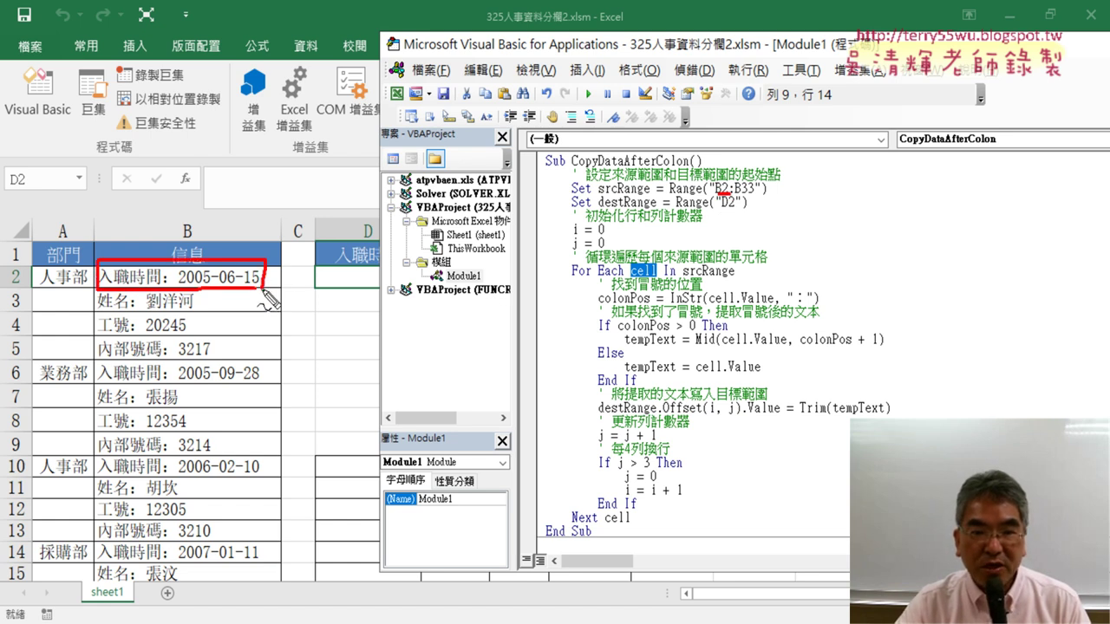
left_click_drag(222, 257, 659, 254)
mouse_move(95, 287)
left_mouse_down()
mouse_move(98, 319)
mouse_move(128, 287)
left_mouse_up()
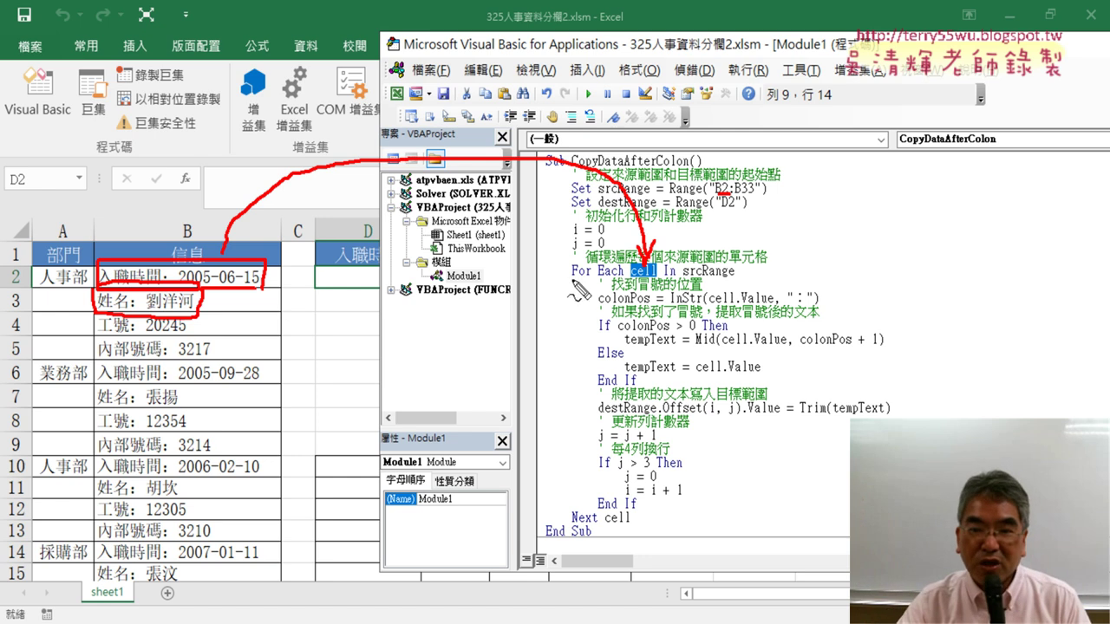
Step: Underline the For Each loop, colonPos + 1 in Mid, and Trim(tempText), then clear the ink
left_click_drag(571, 280, 642, 280)
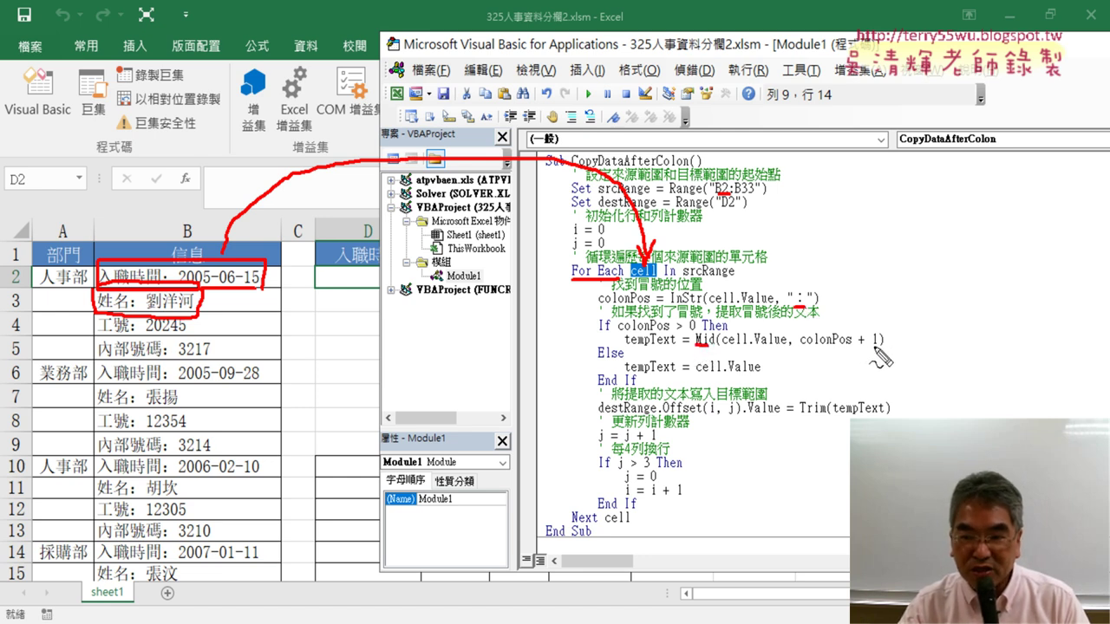
left_click_drag(881, 346, 798, 346)
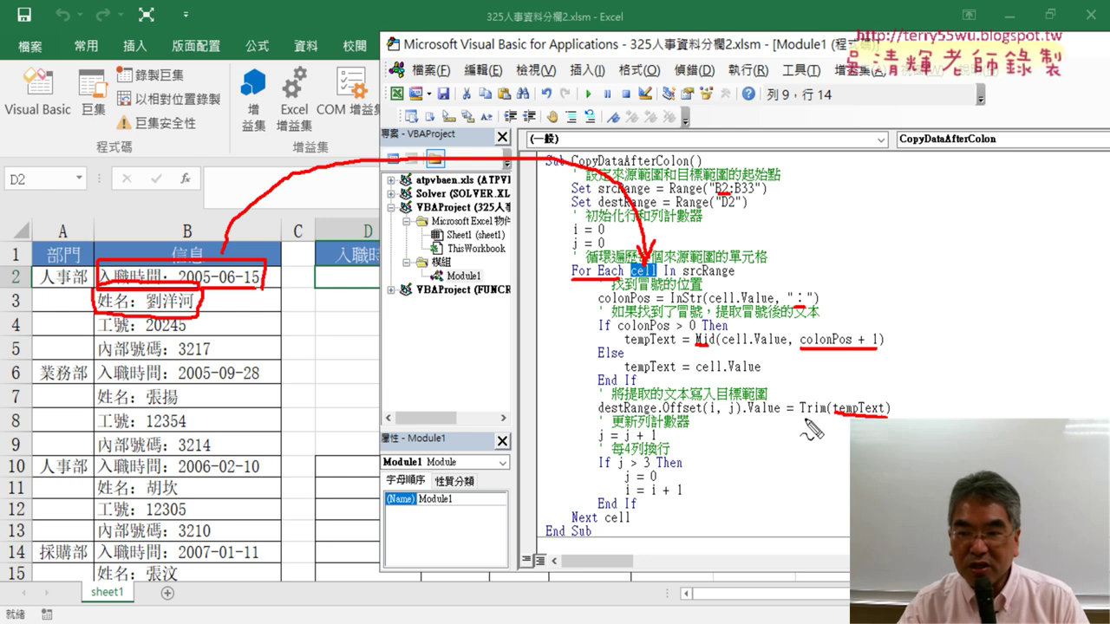
left_click_drag(799, 417, 826, 421)
left_click_drag(893, 398, 894, 418)
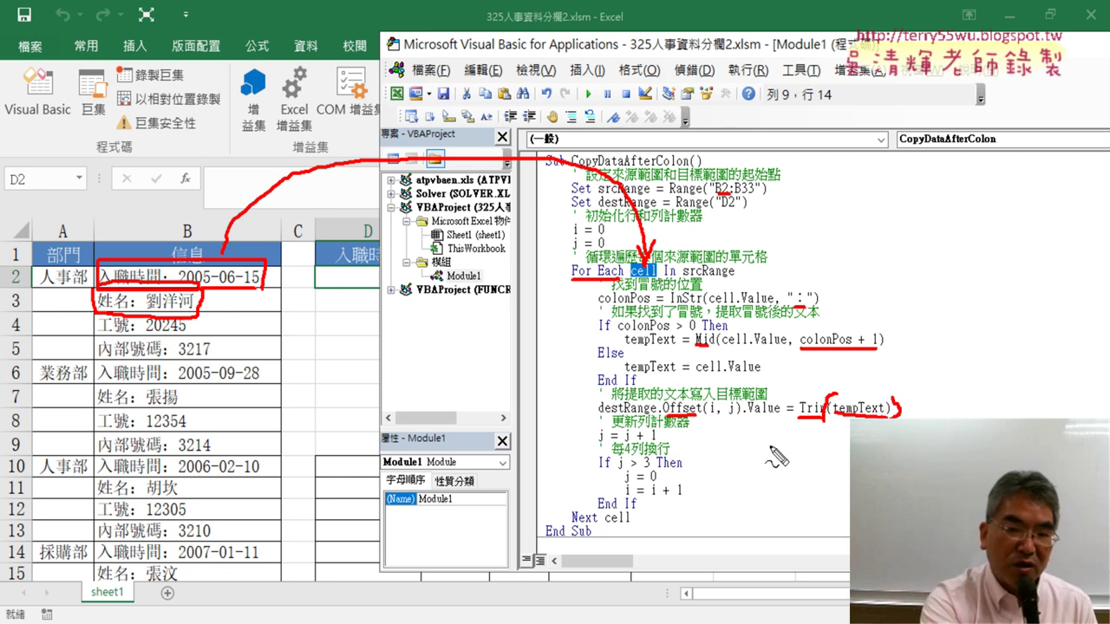
key("Escape")
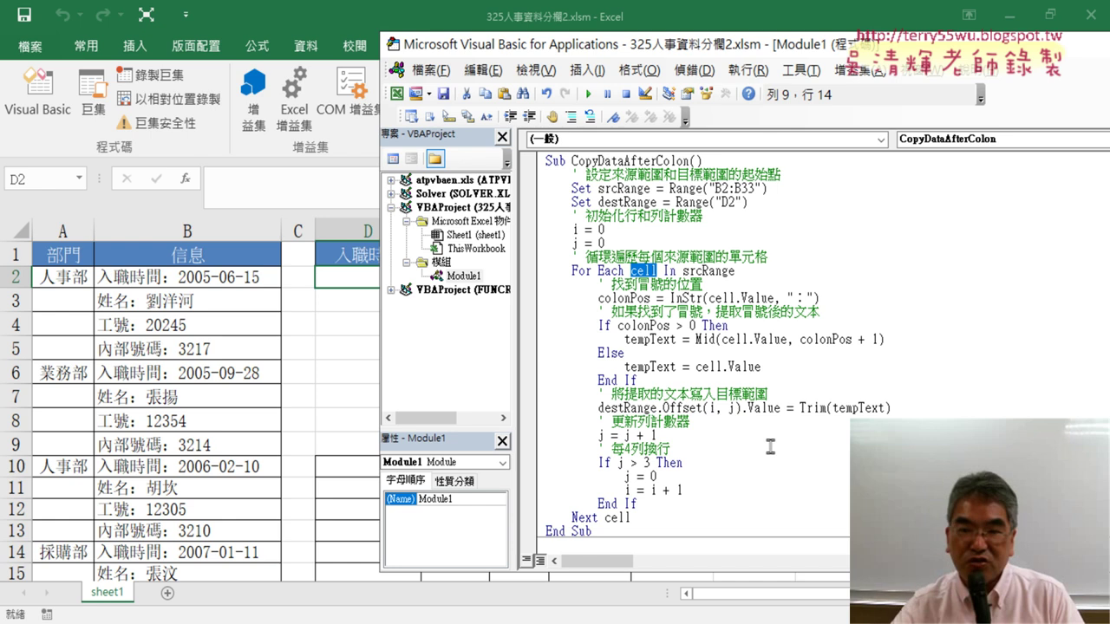
Step: Slide the VBA editor to reveal column G and start CopyDataAfterColon with Debug > Step Into
left_click_drag(693, 43, 891, 43)
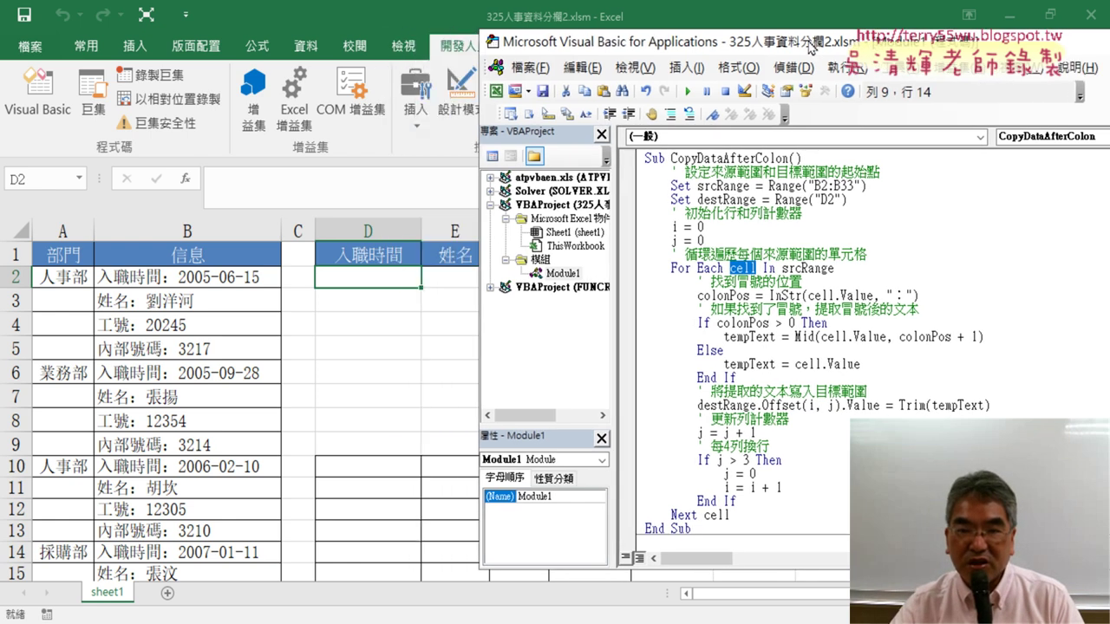
left_click_drag(780, 44, 834, 43)
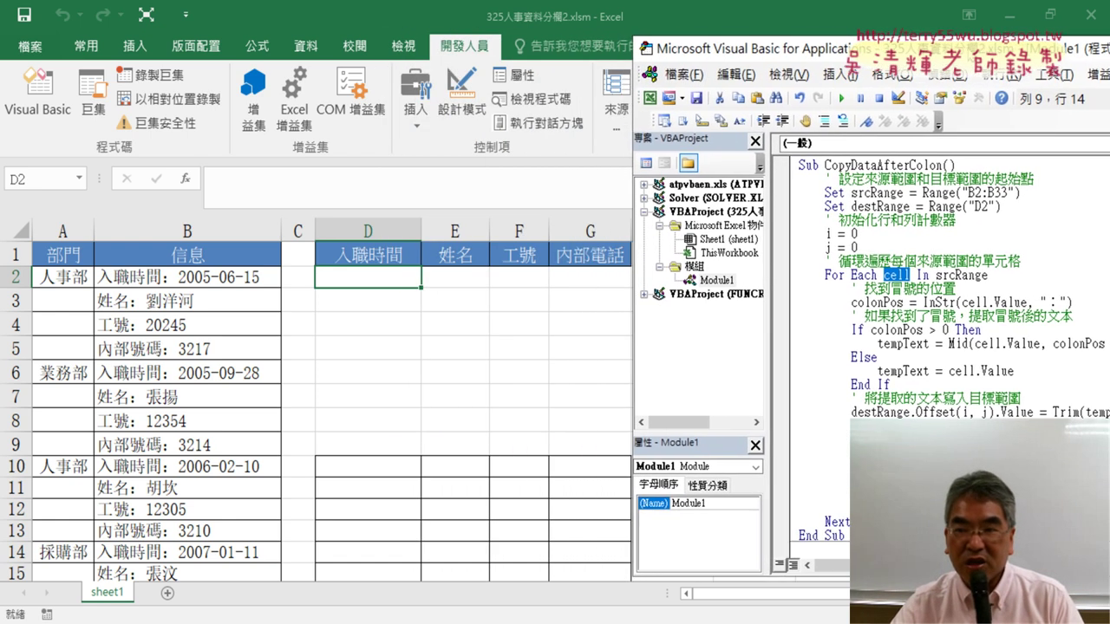
left_click(921, 275)
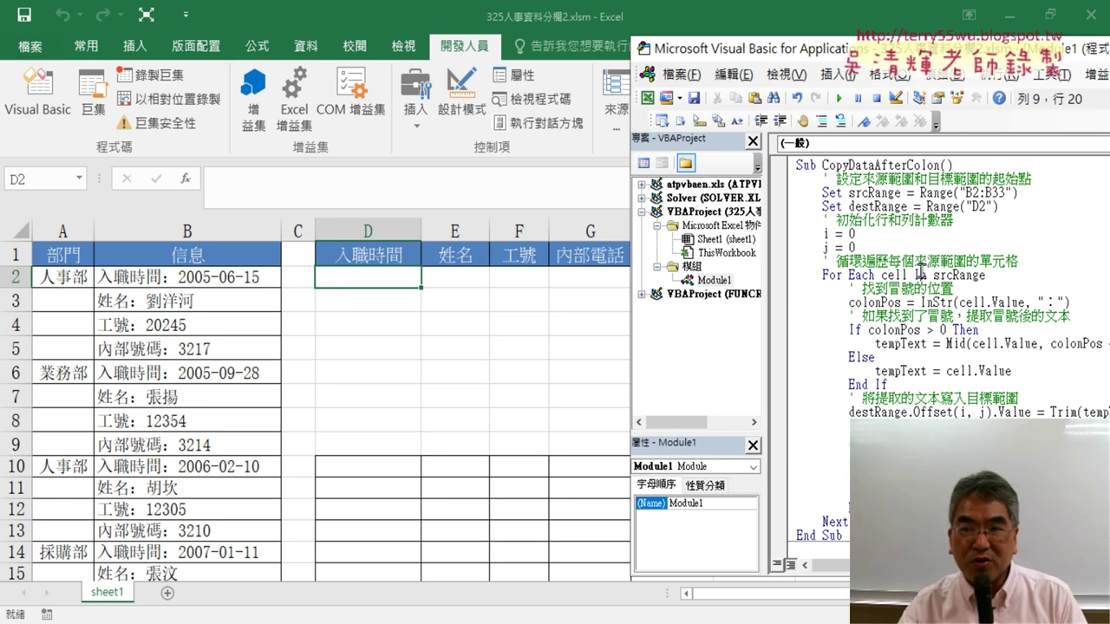
left_click(953, 74)
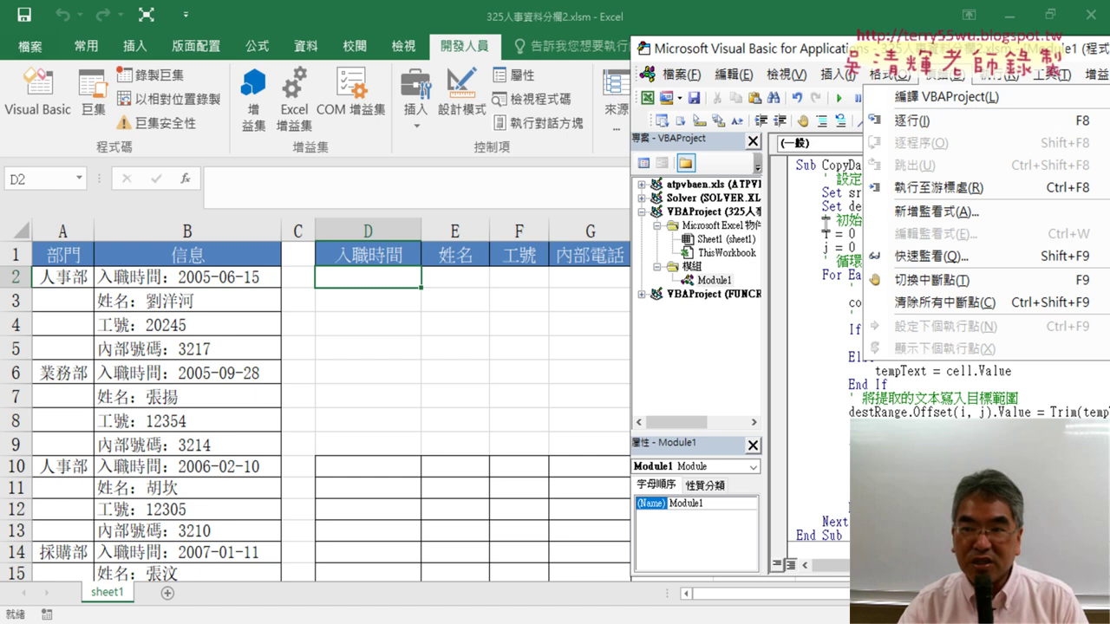
left_click(833, 207)
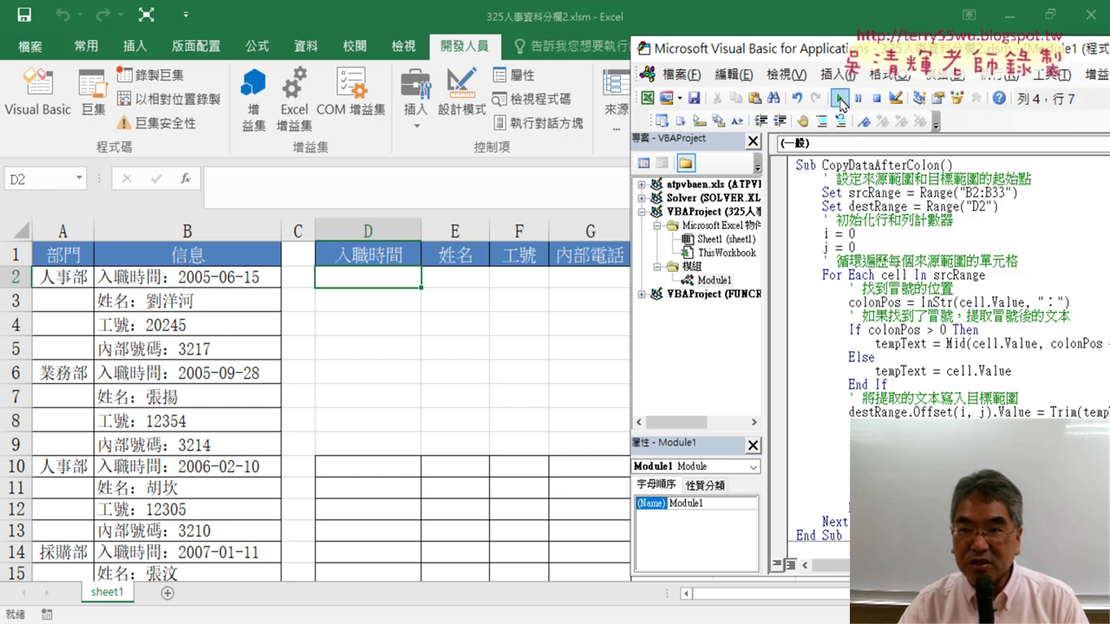
left_click(945, 75)
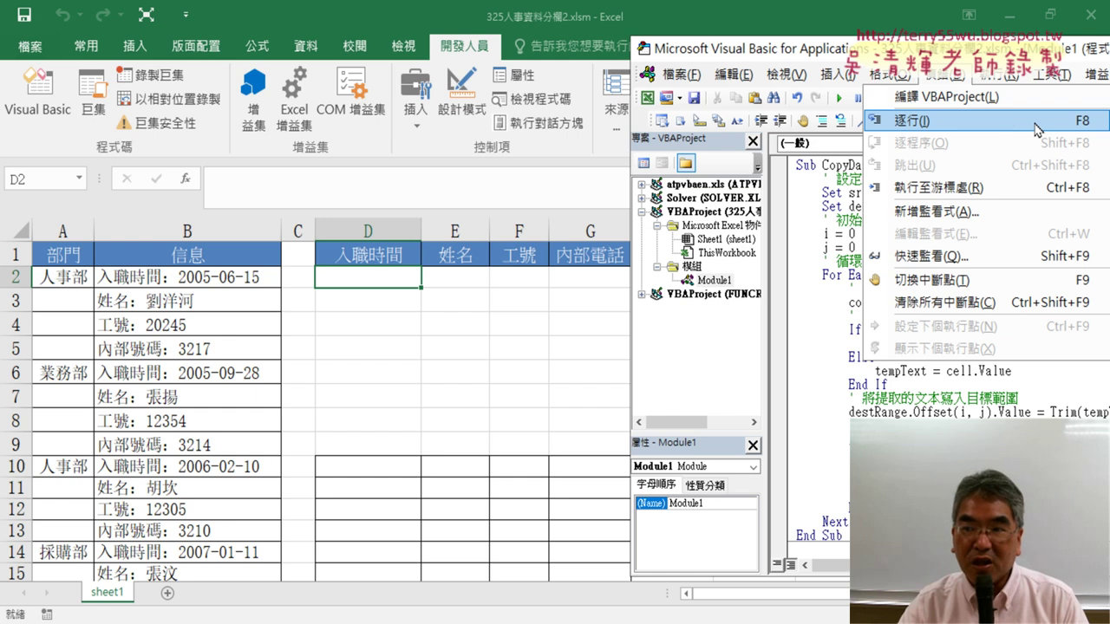
left_click(1037, 129)
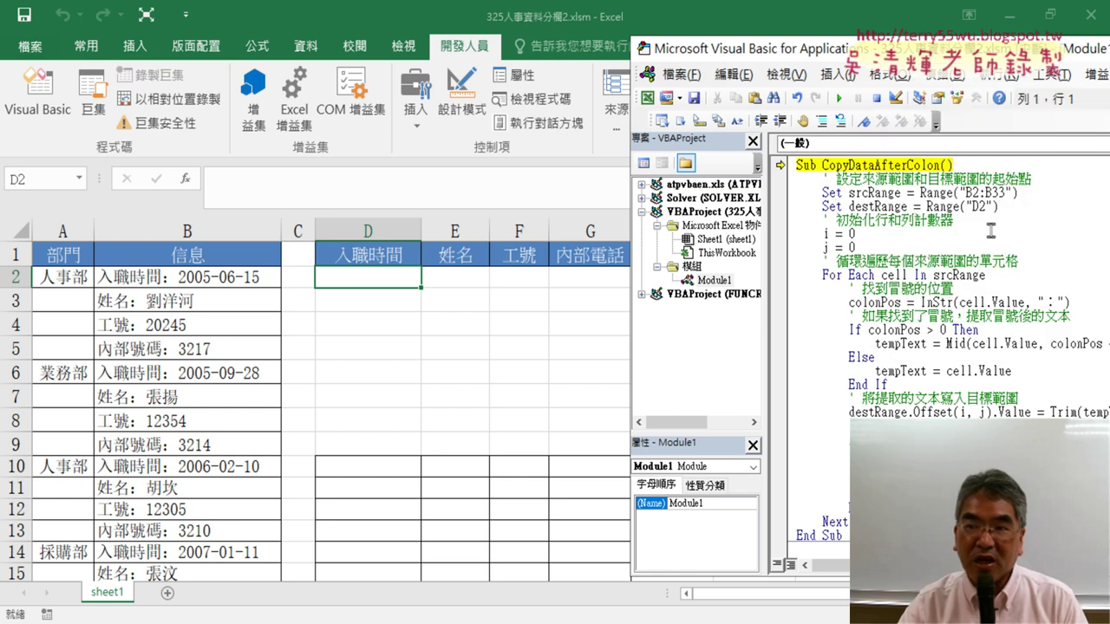
Step: Step with F8 past the destRange and counter lines to the colon search and If test
key("F8")
key("F8")
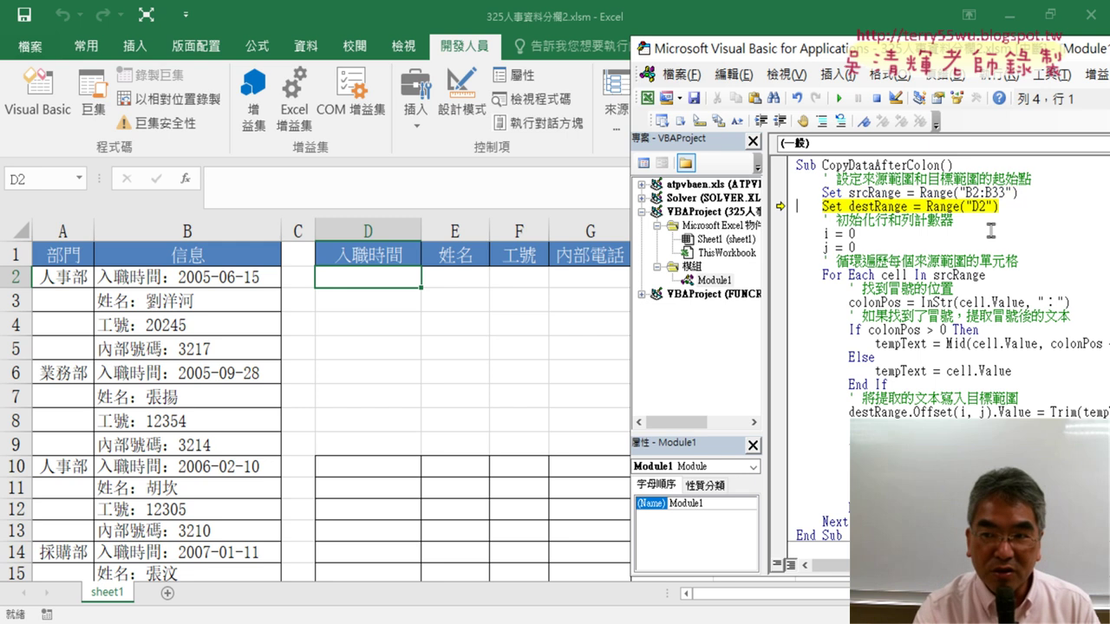
key("F8")
key("F8")
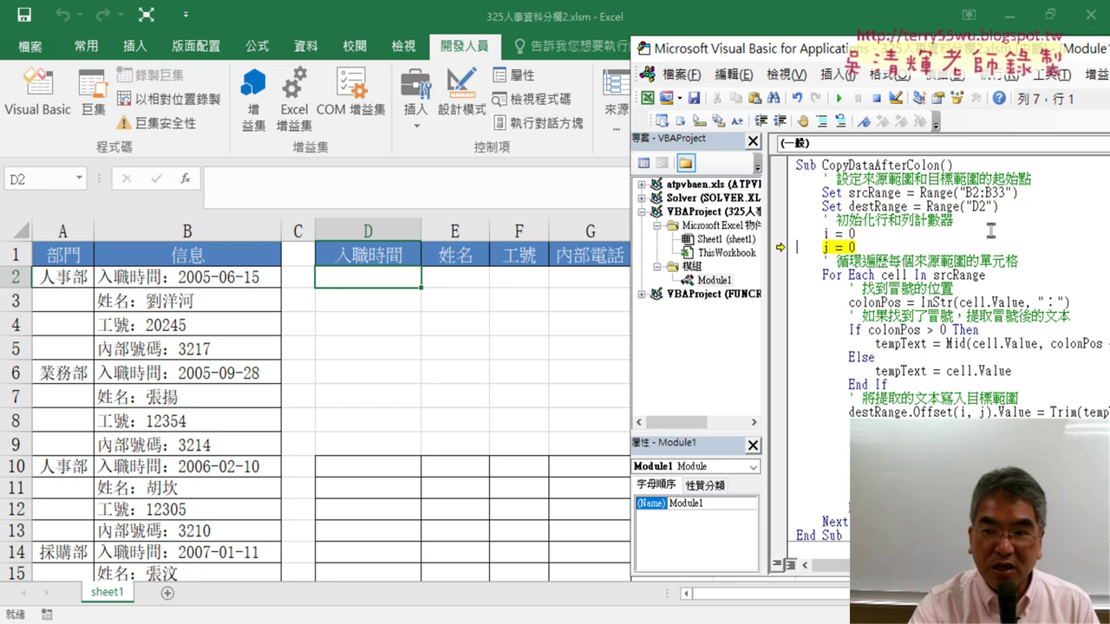
key("F8")
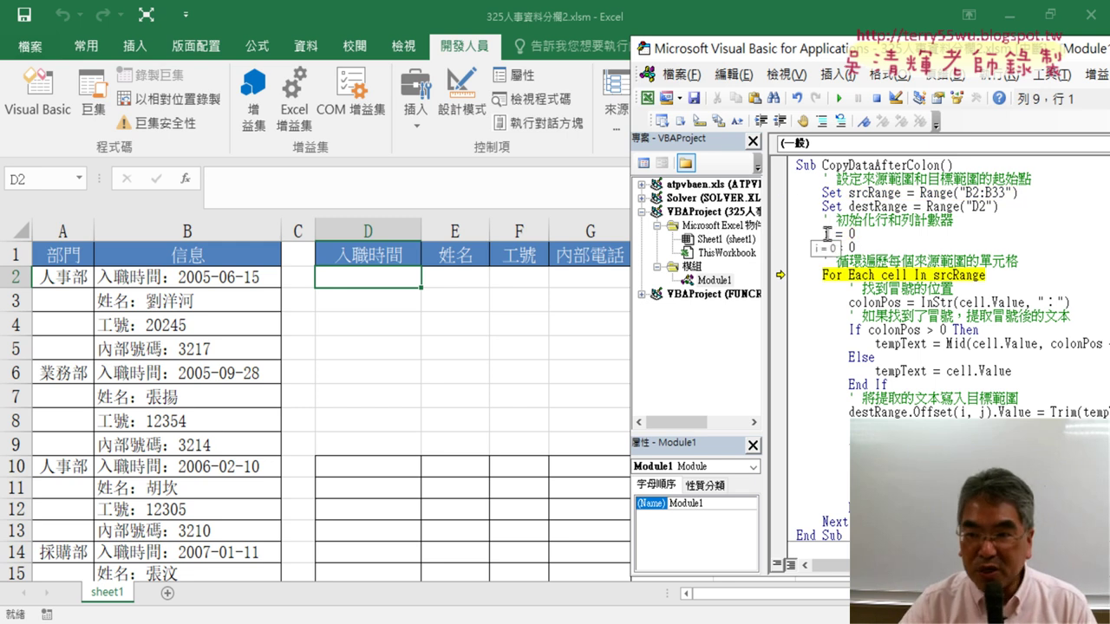
mouse_move(826, 250)
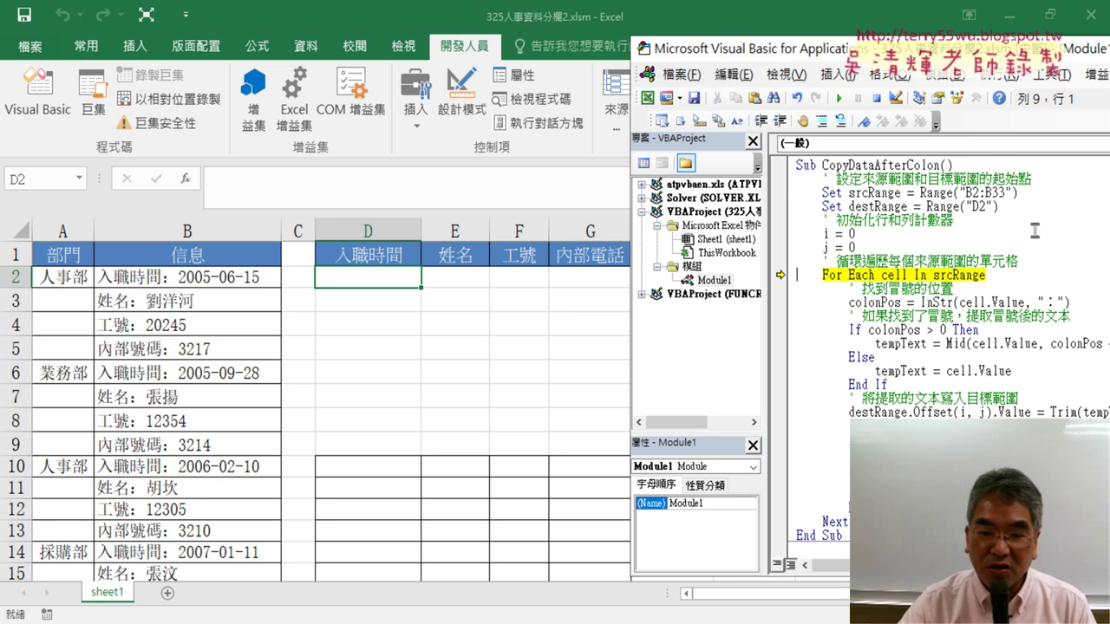
key("F8")
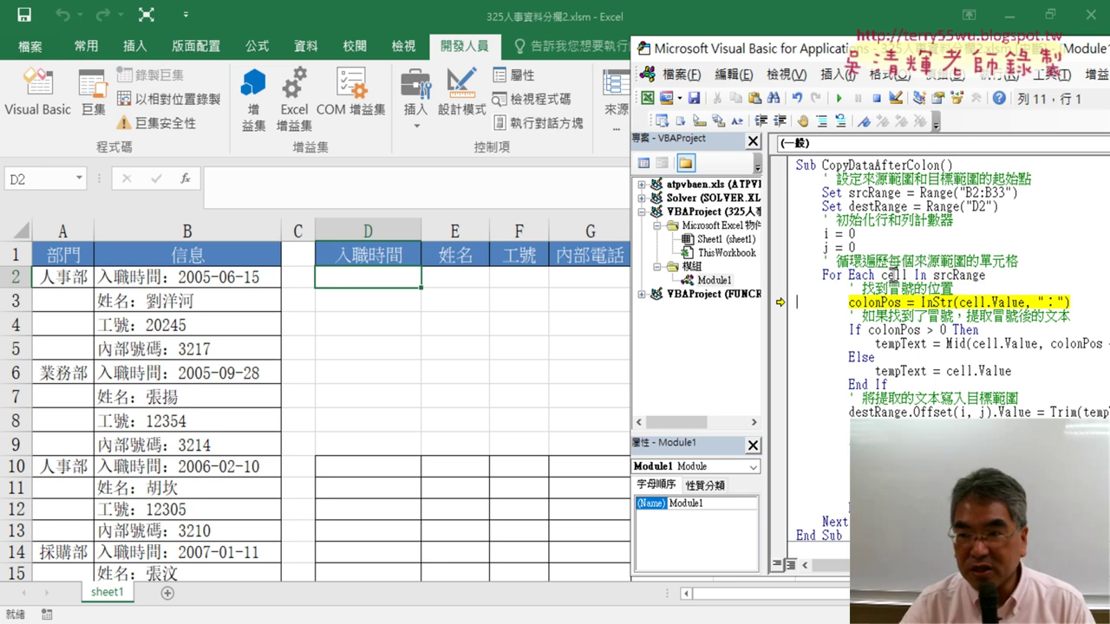
mouse_move(893, 276)
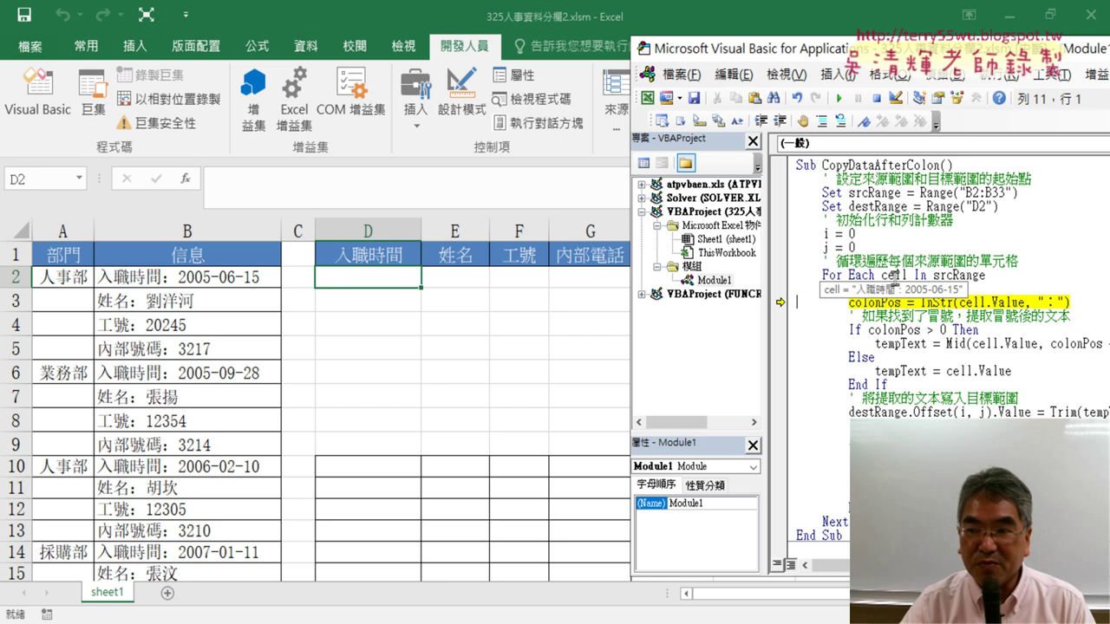
key("F8")
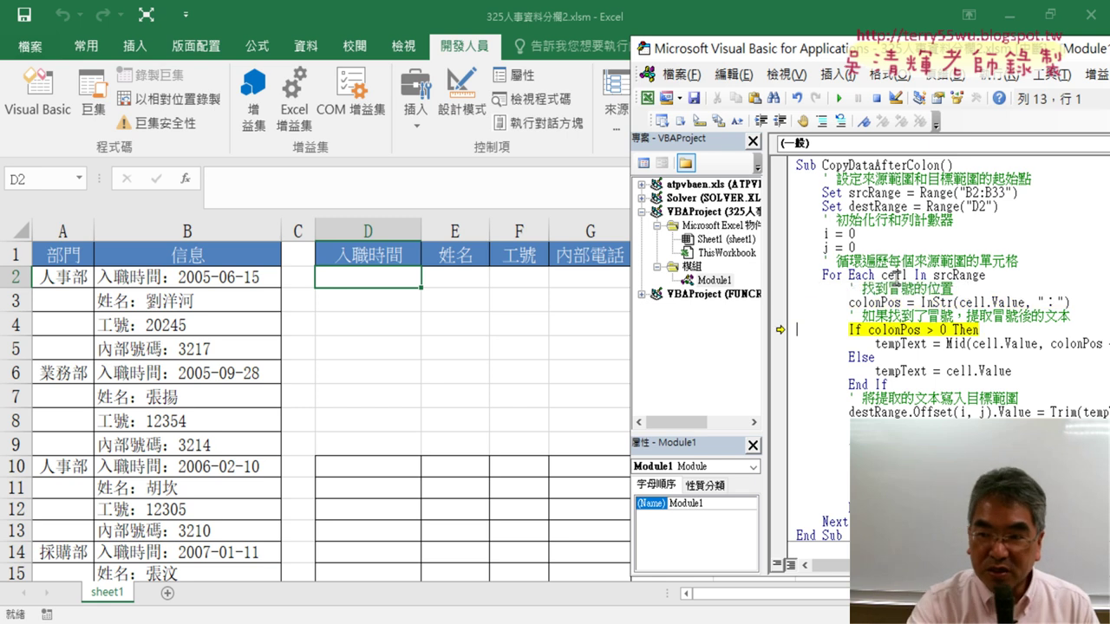
Step: Confirm colonPos is 5 and step into the tempText = Mid extraction line
left_click(883, 304)
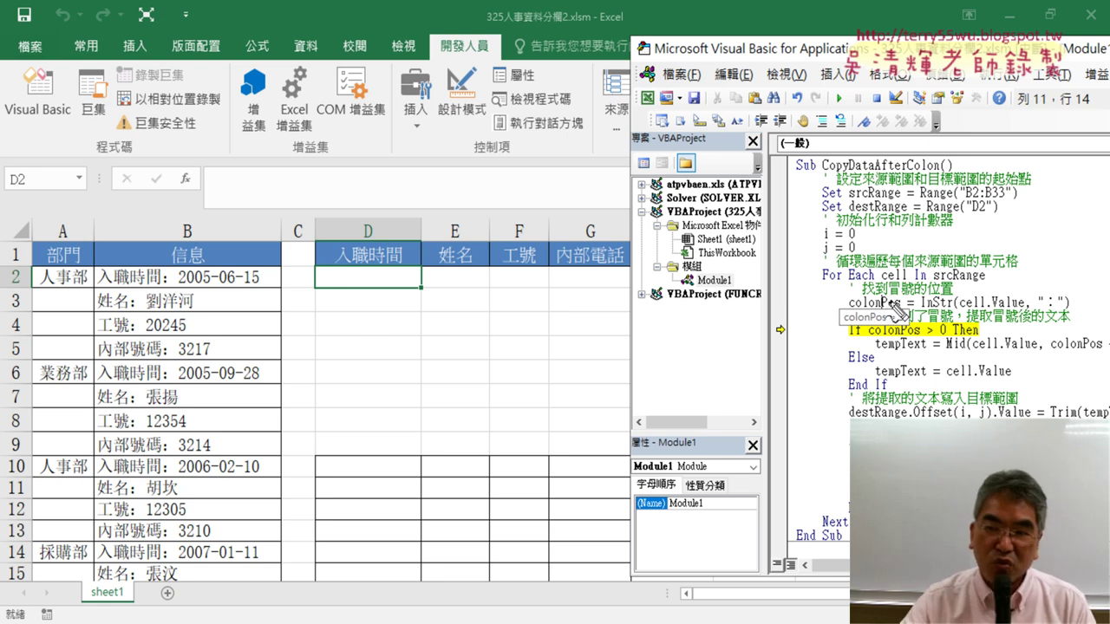
left_click_drag(1042, 316, 1054, 317)
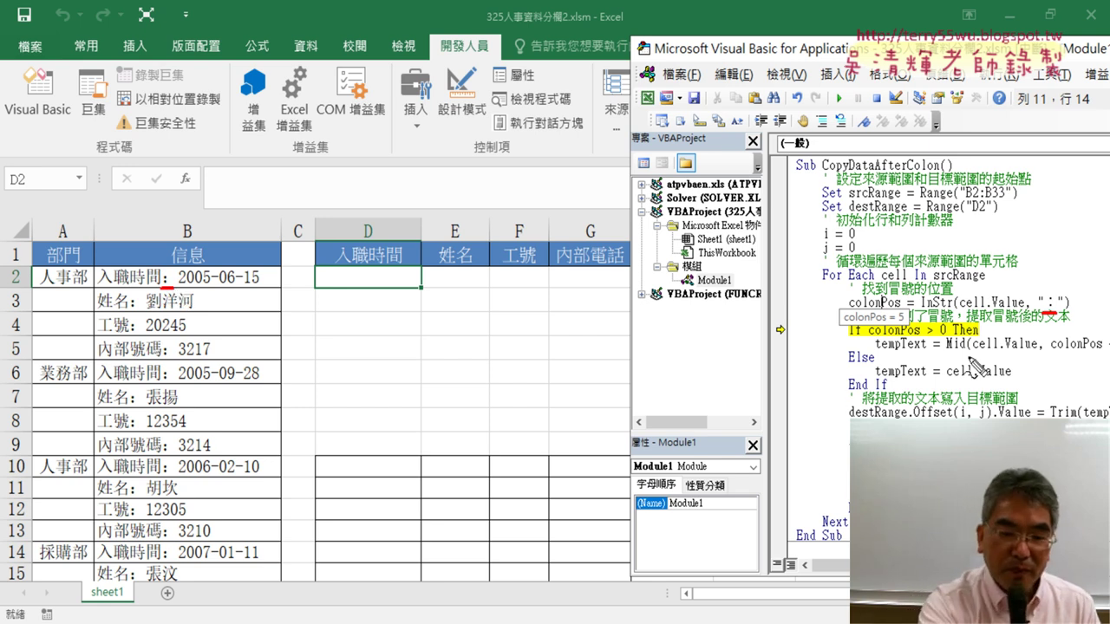
key("F8")
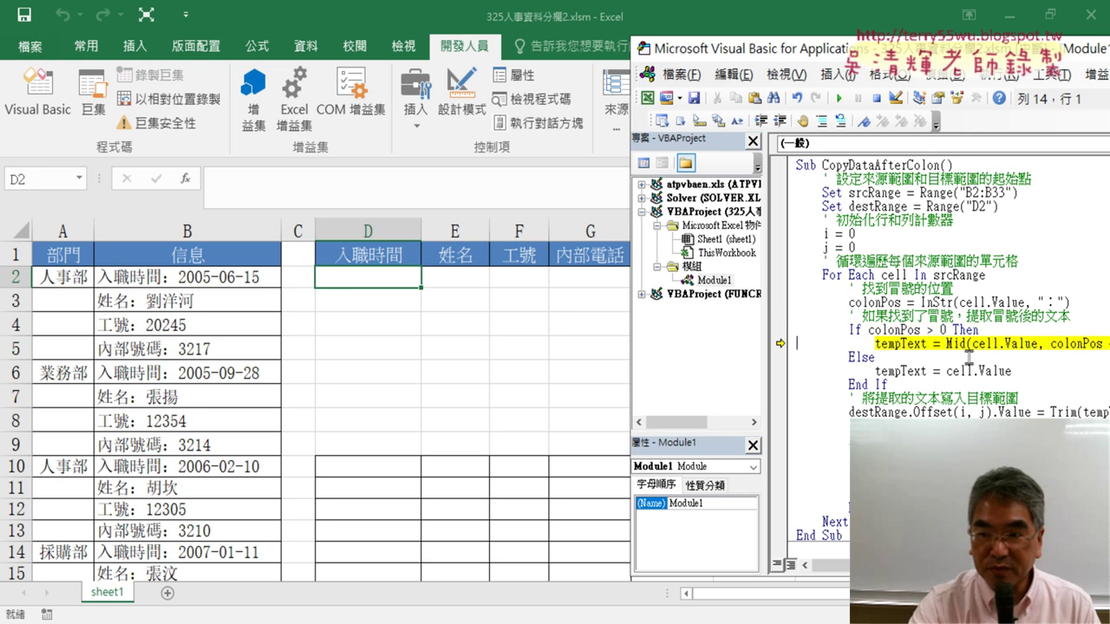
mouse_move(902, 332)
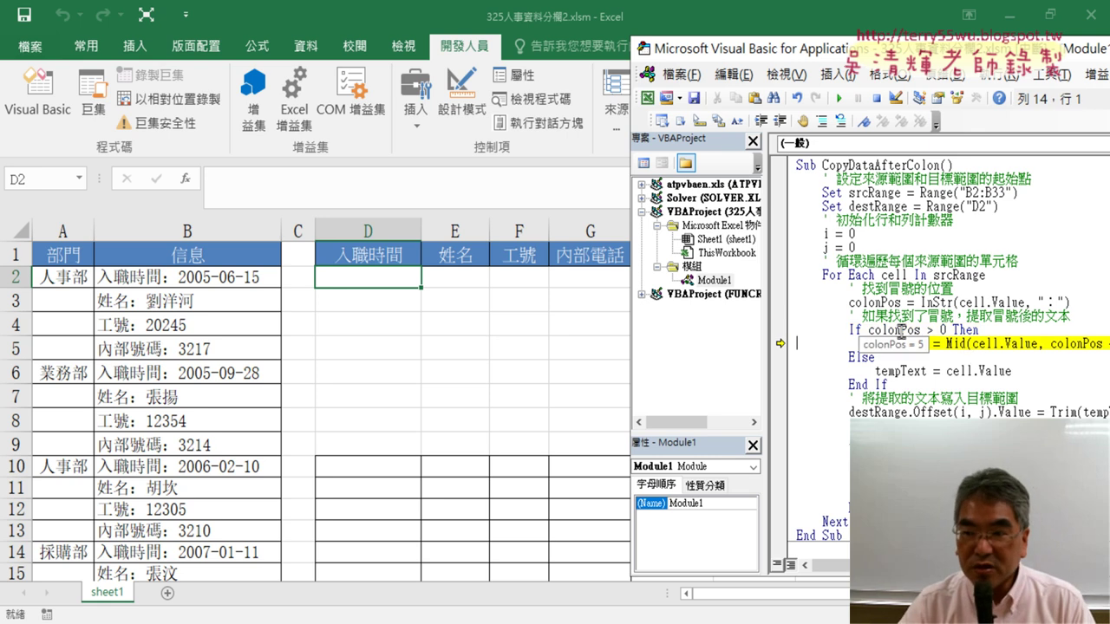
left_click_drag(951, 330, 873, 331)
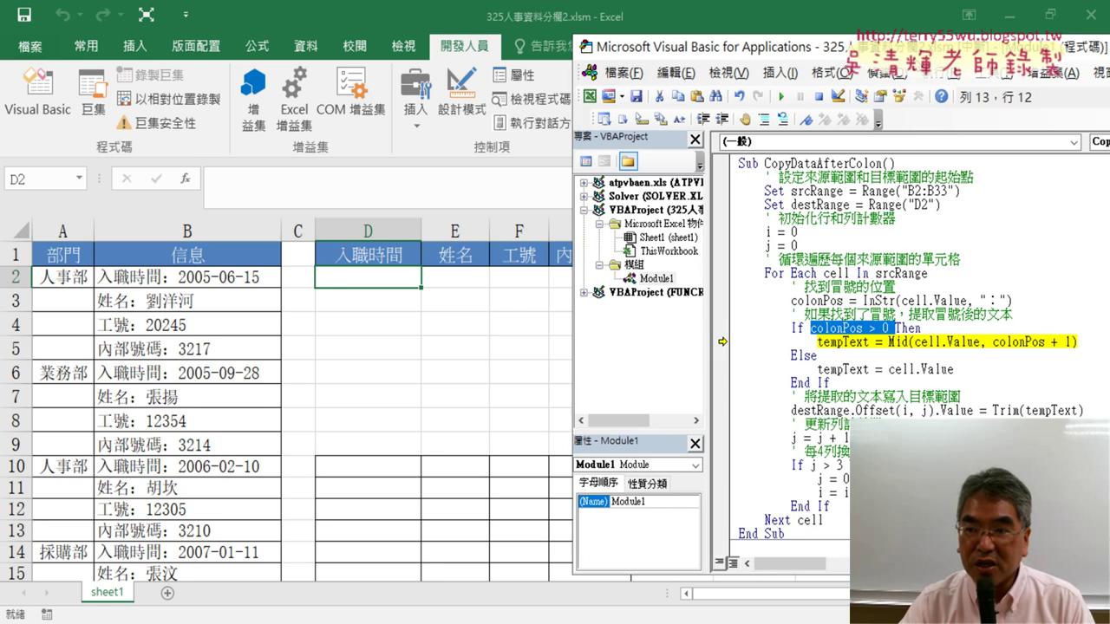
left_click_drag(950, 48, 759, 49)
Step: Check the colon position value and step through the Mid extraction line
left_click(785, 343)
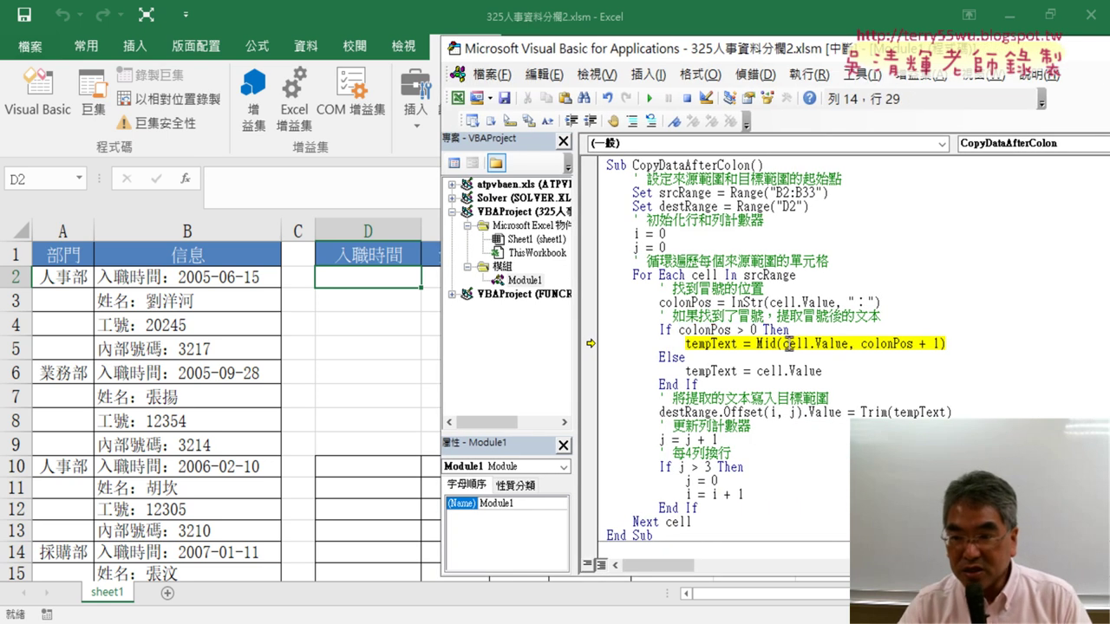
mouse_move(892, 344)
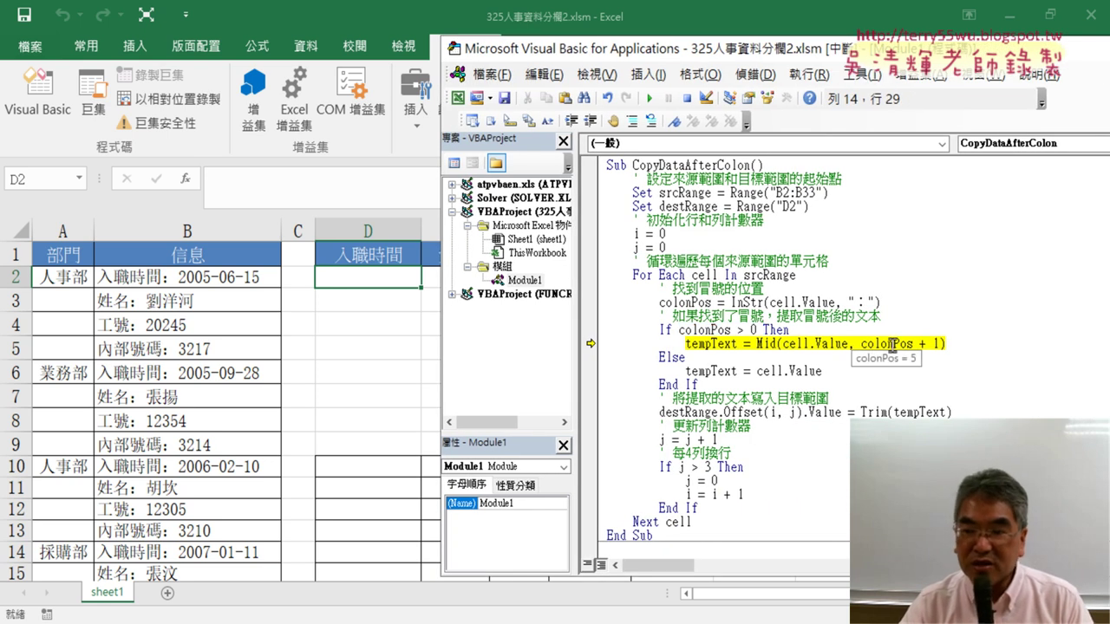
left_click_drag(901, 48, 927, 49)
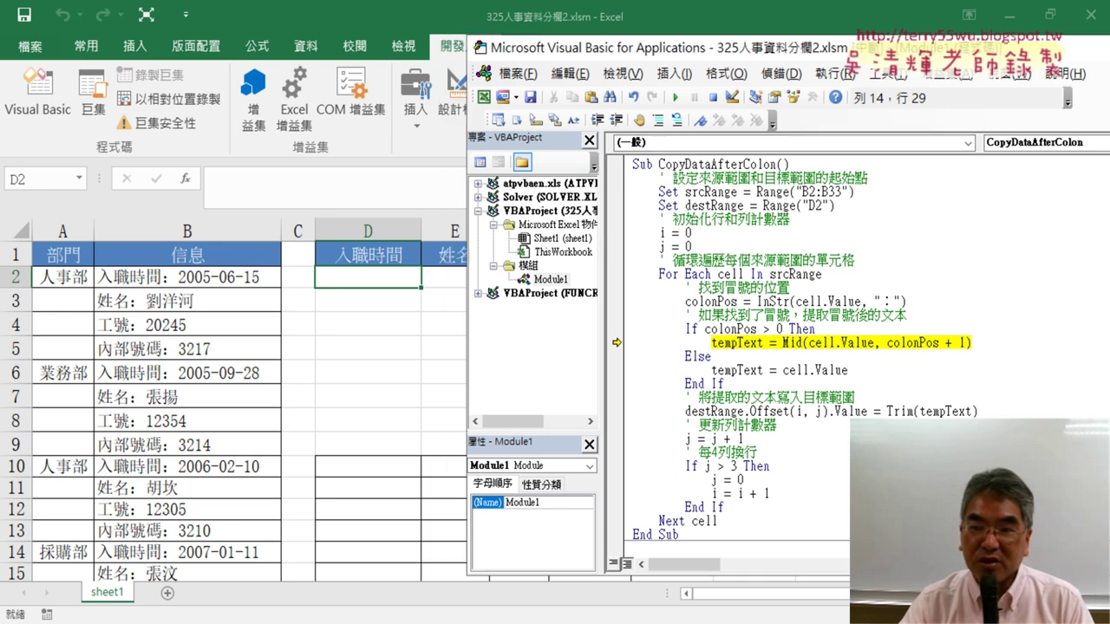
key("F8")
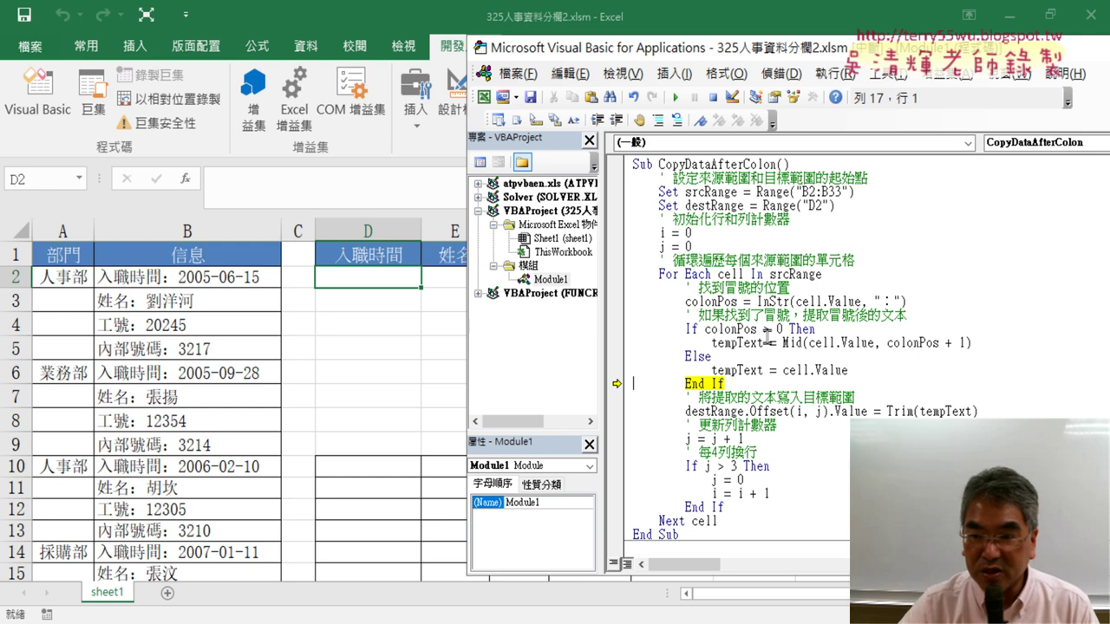
mouse_move(756, 343)
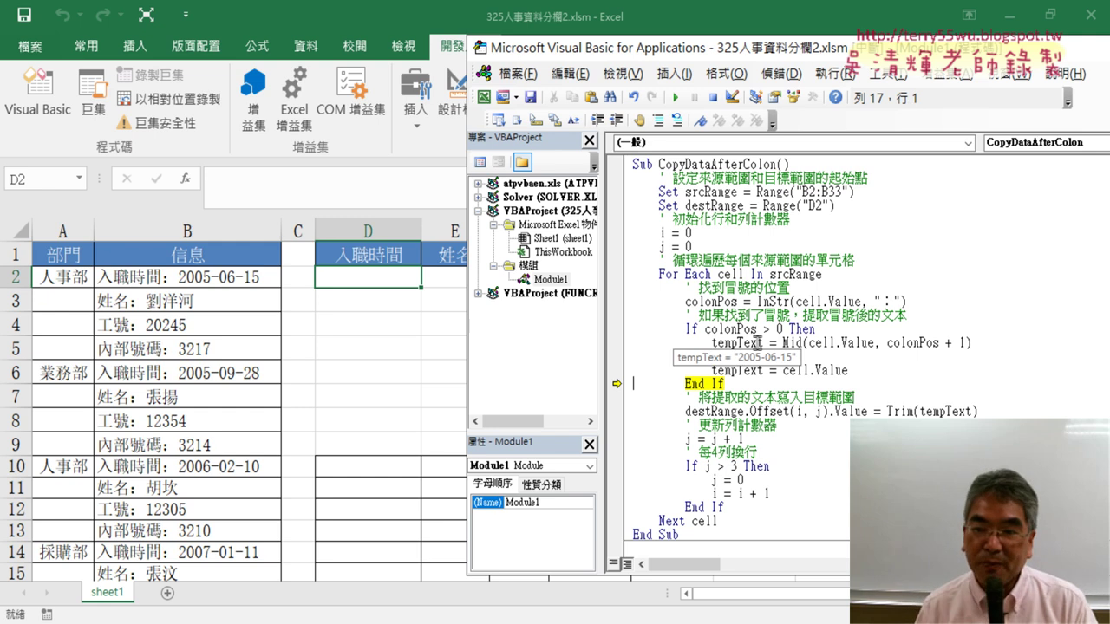
Step: Step on to write 2005/6/15 into D2 and advance to the next source cell
key("F8")
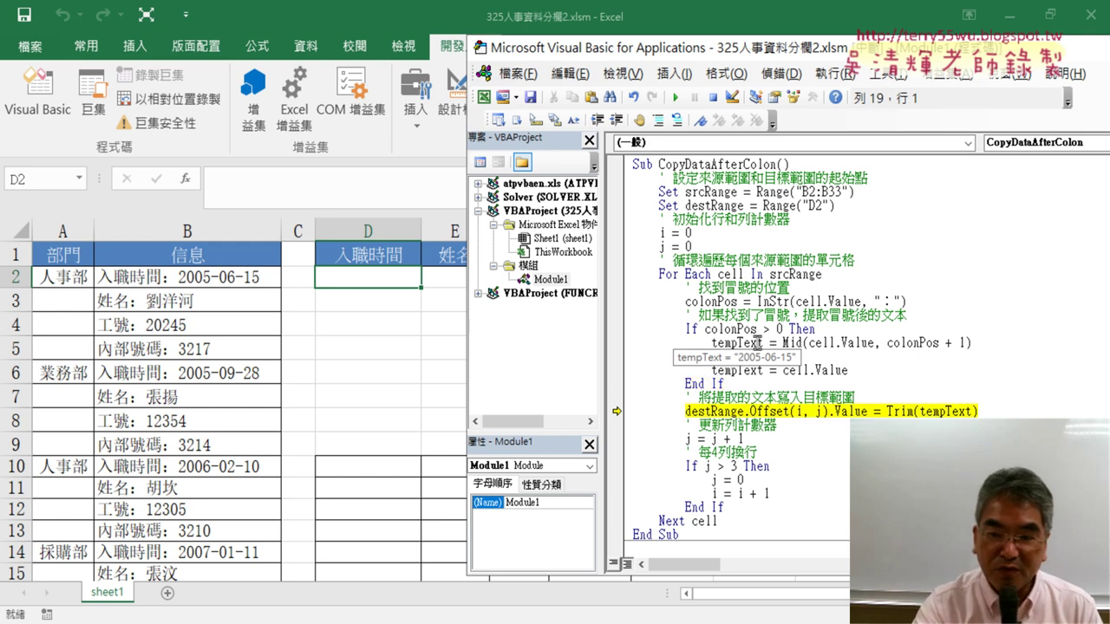
key("F8")
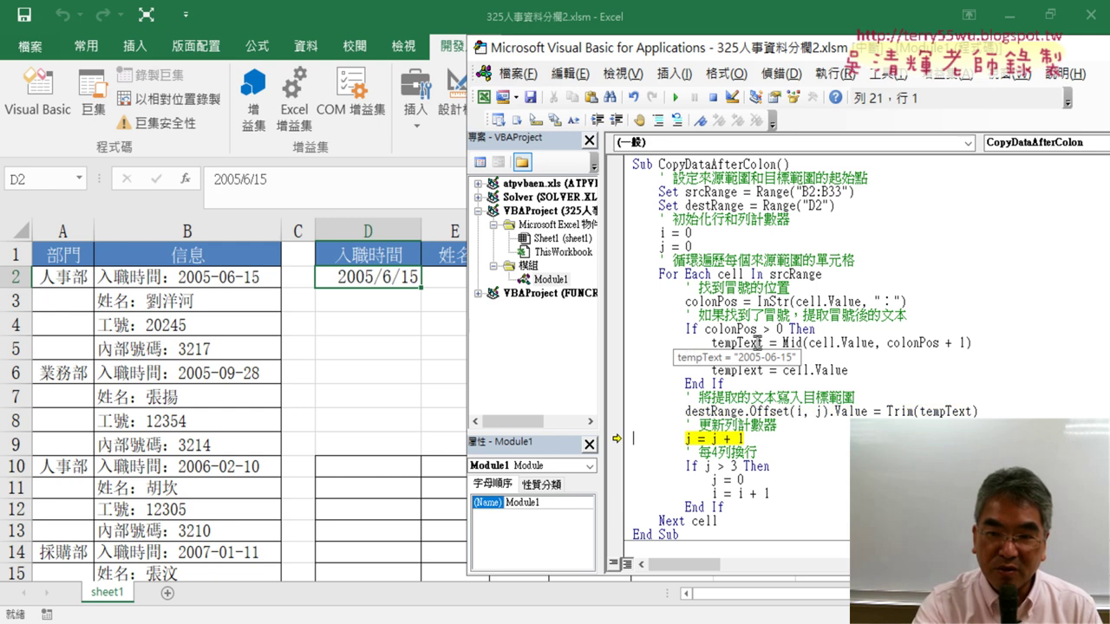
key("F8")
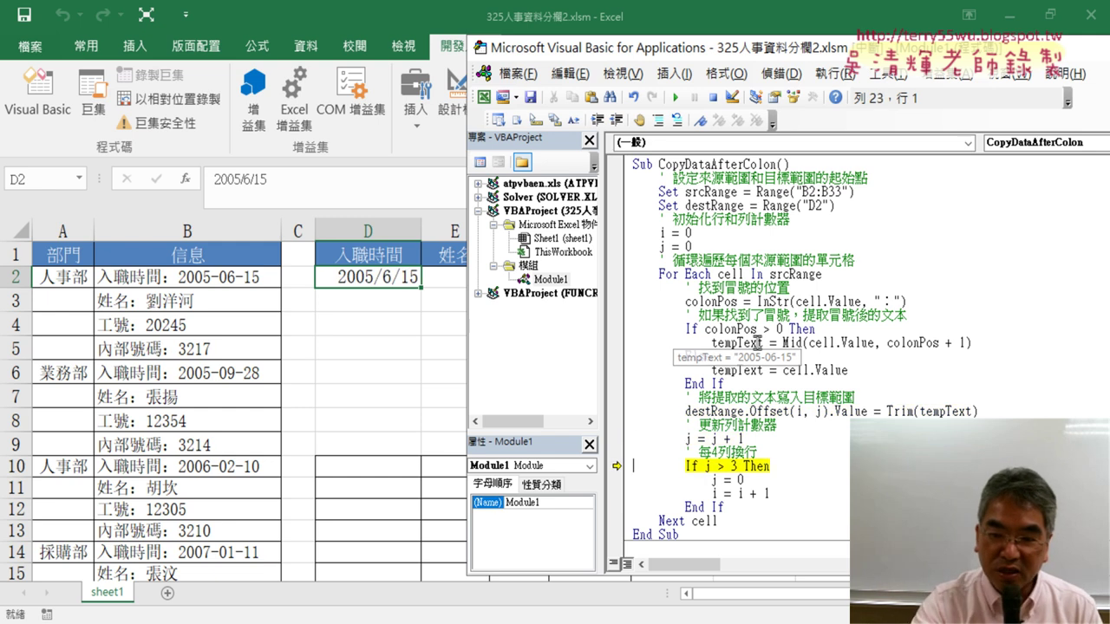
key("F8")
key("F8")
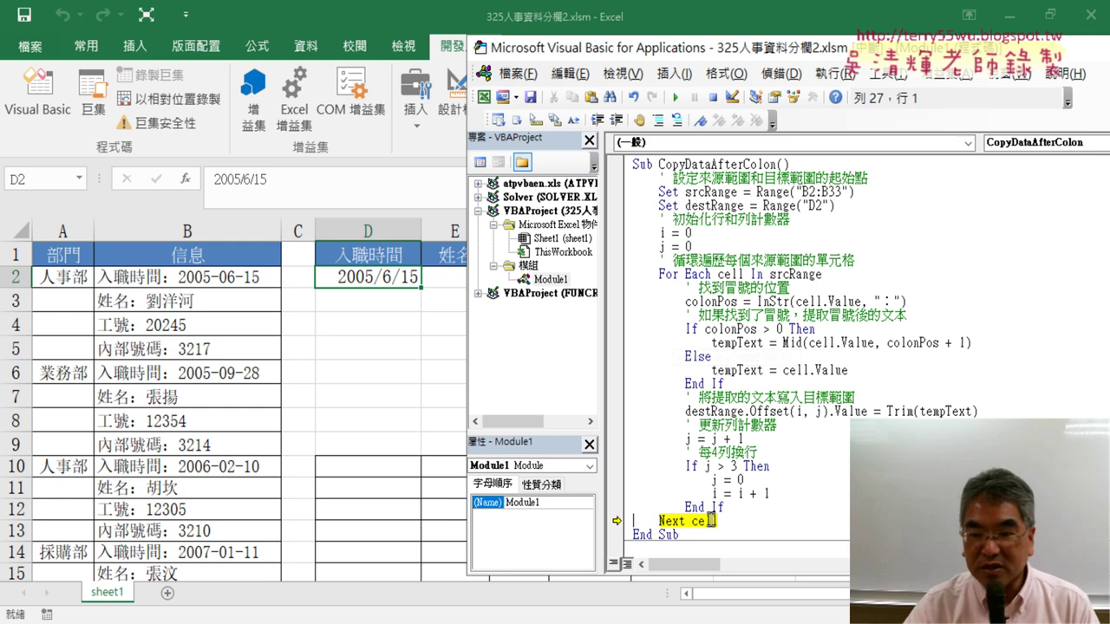
mouse_move(707, 521)
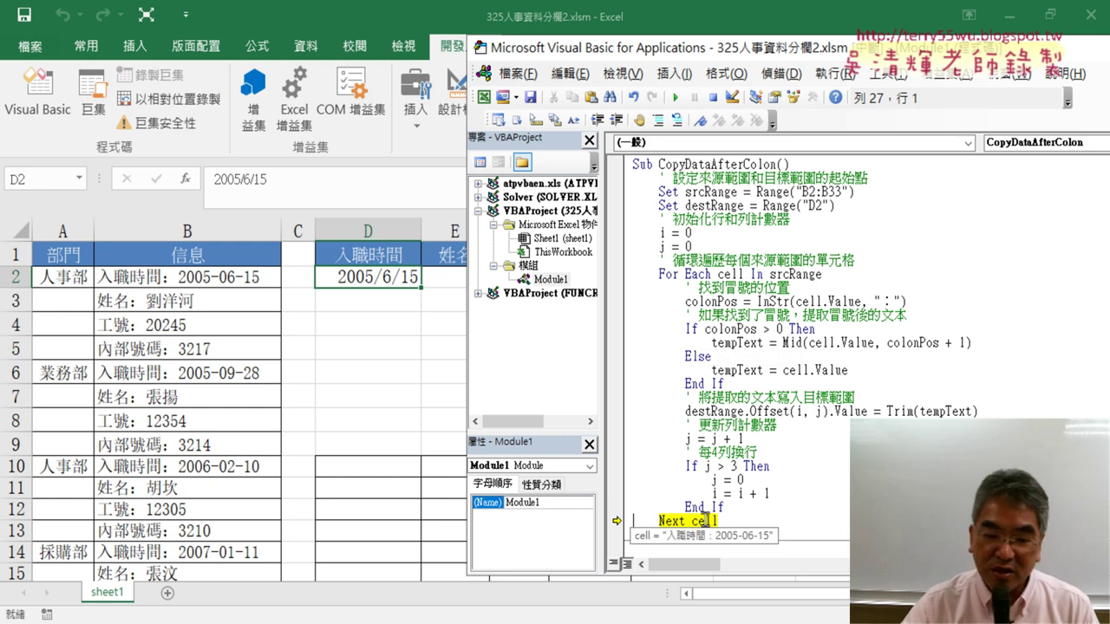
key("F8")
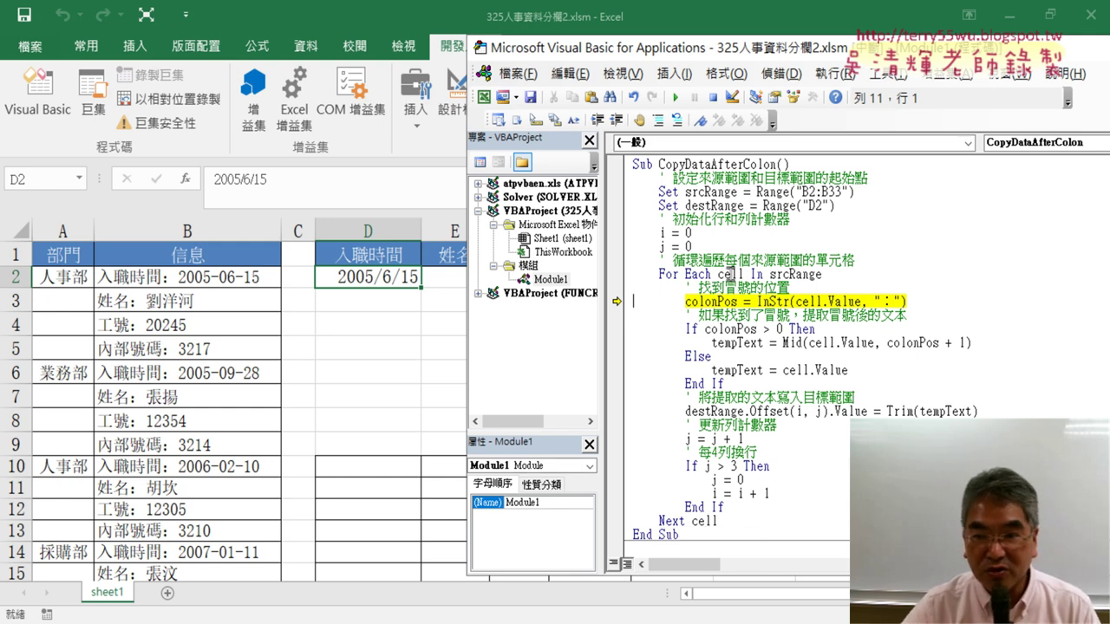
mouse_move(726, 274)
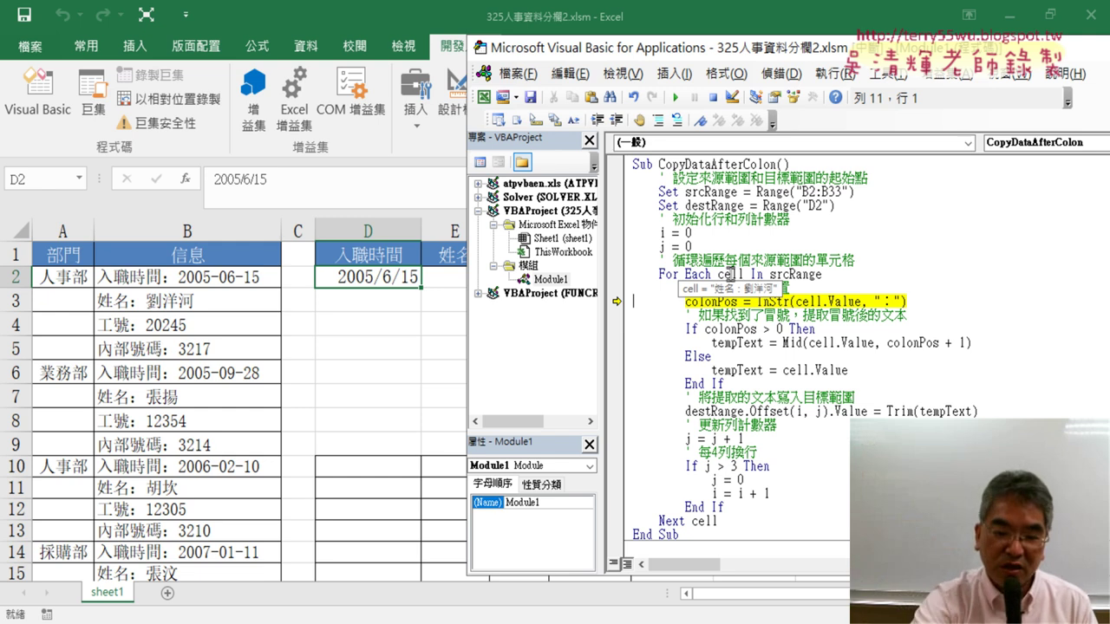
left_click_drag(772, 48, 865, 47)
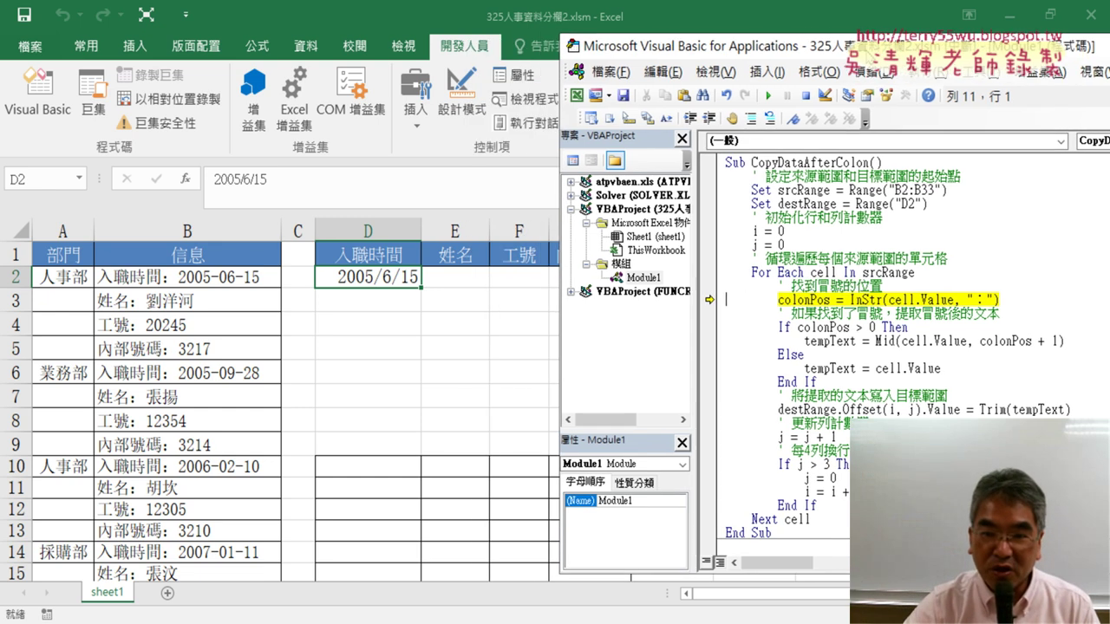
Step: Step with F8 to fill E2 with the name, F2 with 20245, G2 with 3217, and D3 with 2005/9/28
key("F8")
key("F8")
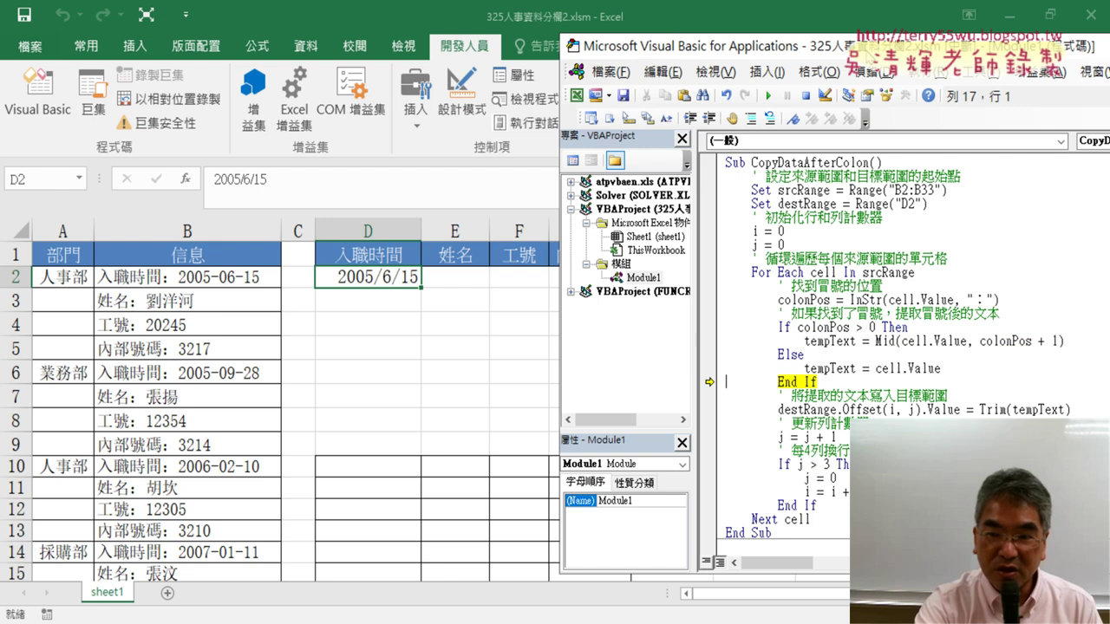
key("F8")
key("F8")
key("F8")
key("F8")
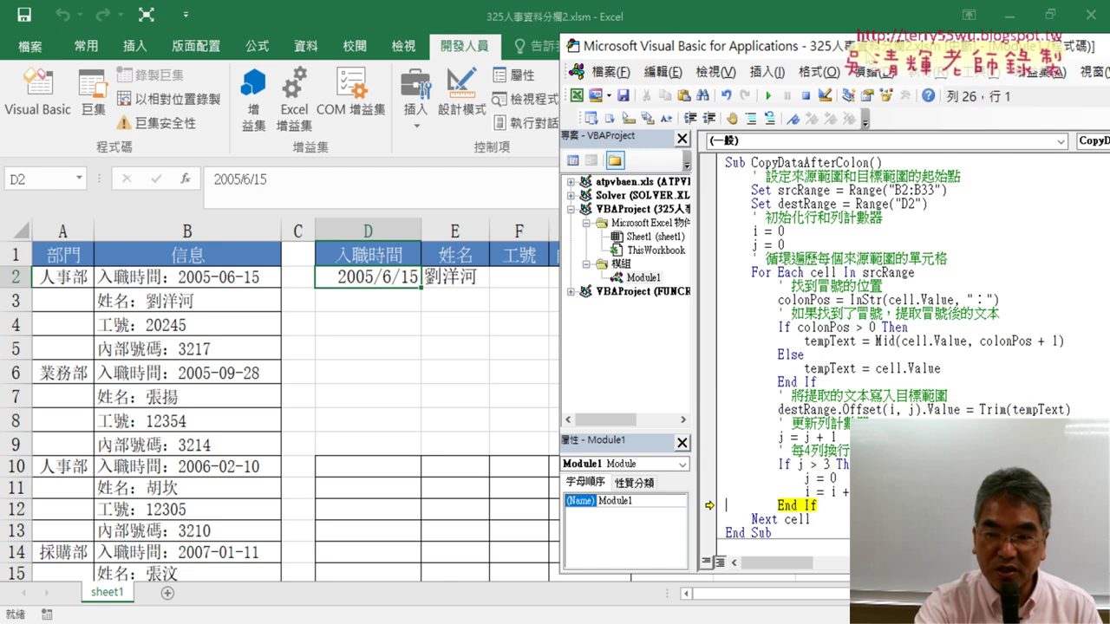
key("F8")
key("F8")
key("F8")
key("F8")
key("F8")
key("F8")
key("F8")
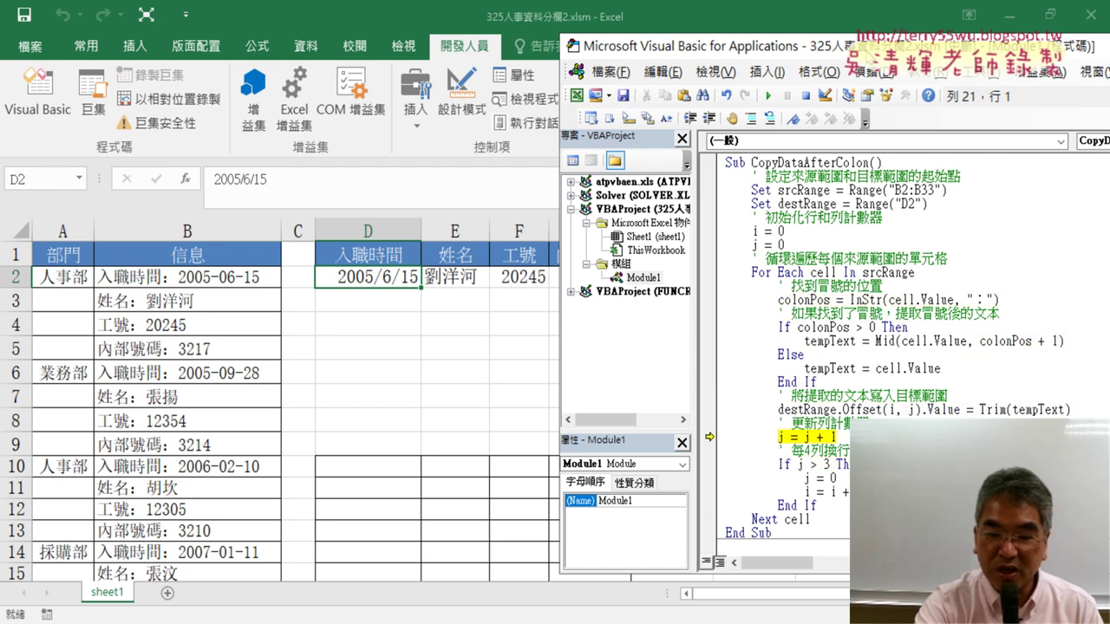
key("F8")
key("F8")
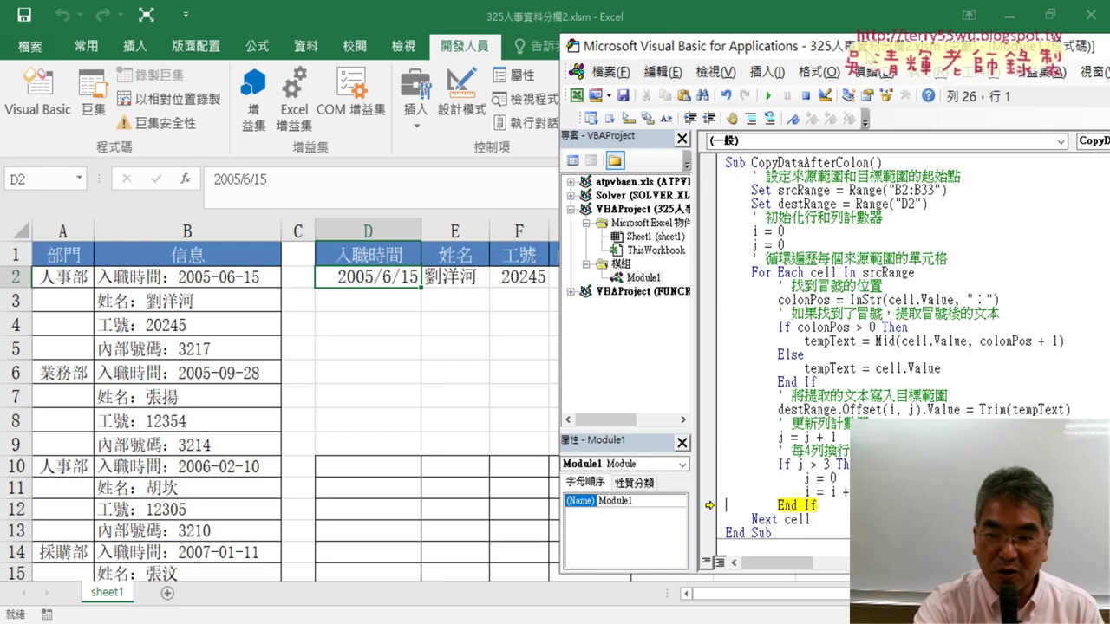
key("F8")
key("F8")
key("F8")
key("F8")
key("F8")
key("F8")
key("F8")
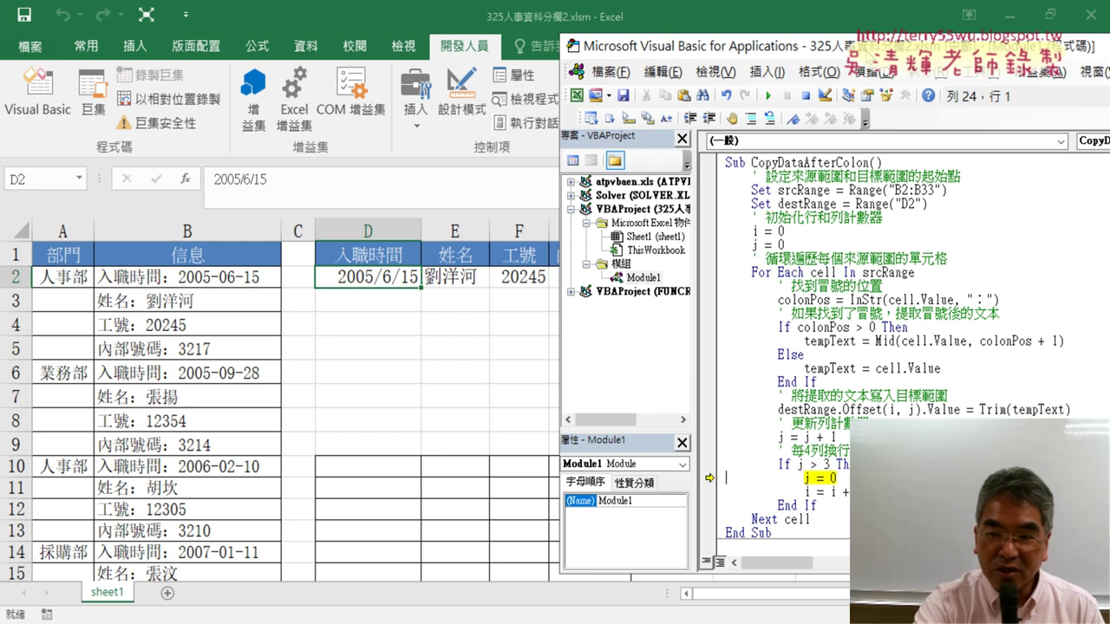
key("F8")
key("F8")
key("F8")
key("F8")
key("F8")
key("F8")
key("F8")
key("F8")
key("F8")
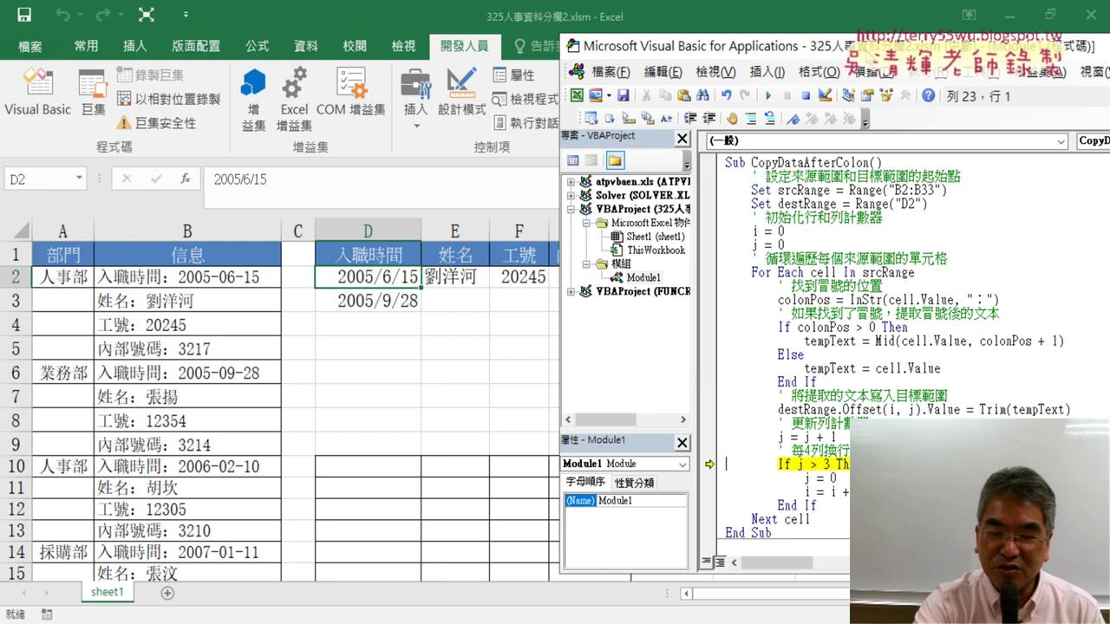
key("F8")
key("F8")
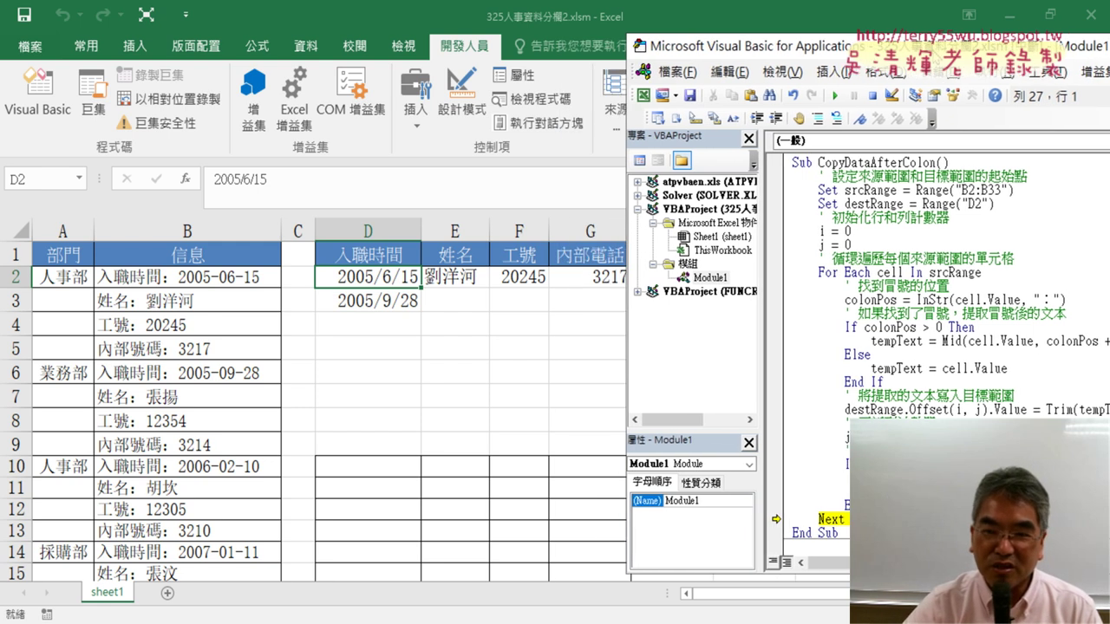
left_click_drag(778, 46, 857, 46)
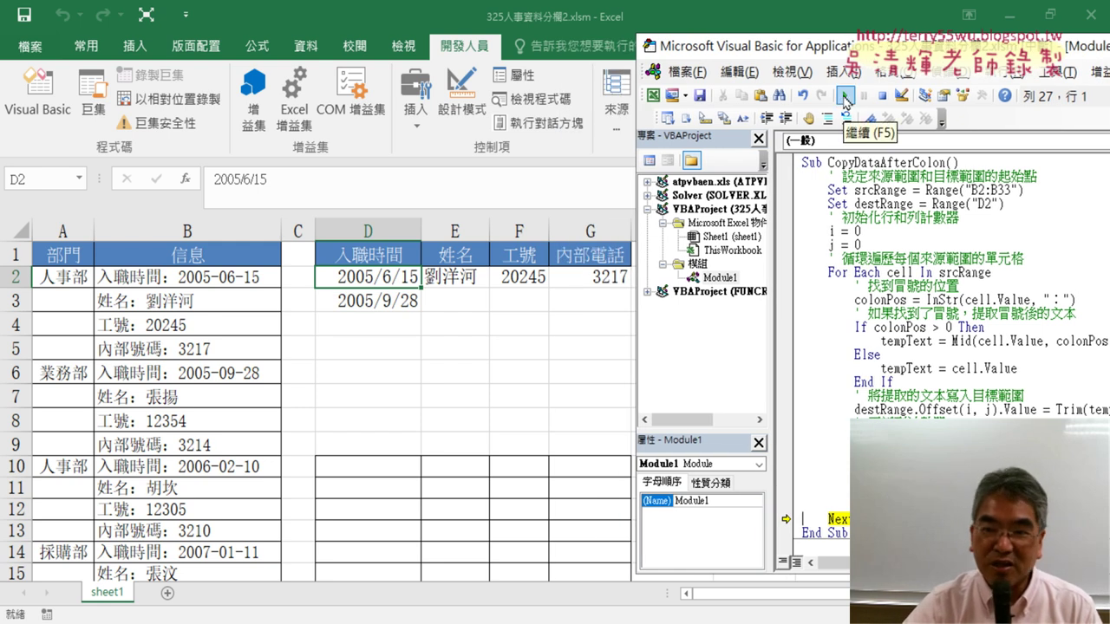
Step: Continue the macro to completion, filling all eight rows of D2:G9, then switch to the notes document
left_click(845, 95)
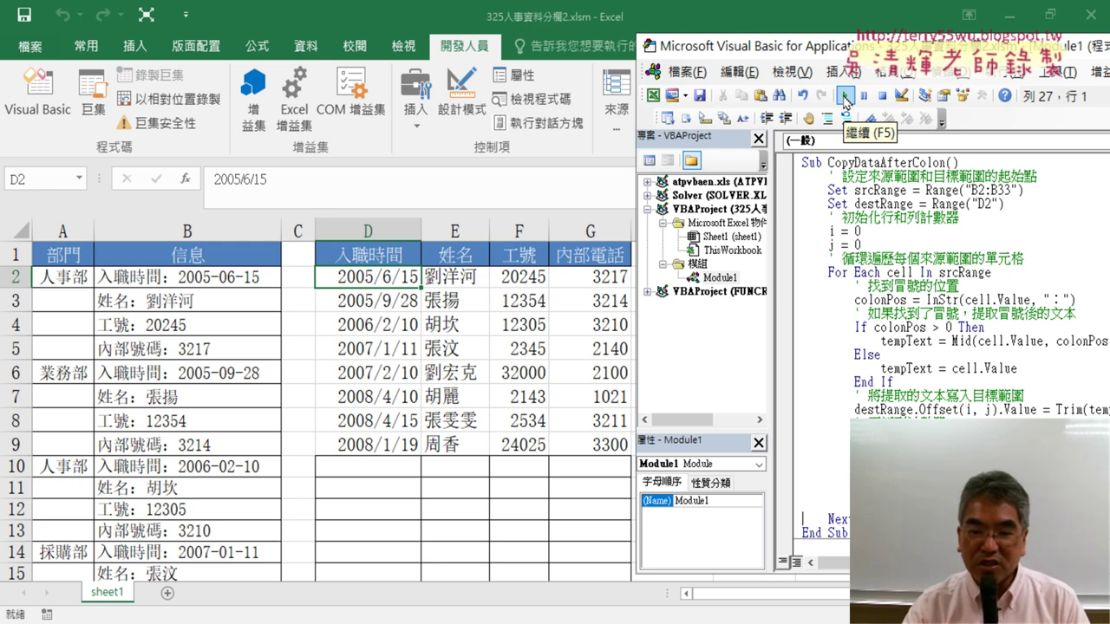
left_click_drag(848, 48, 438, 63)
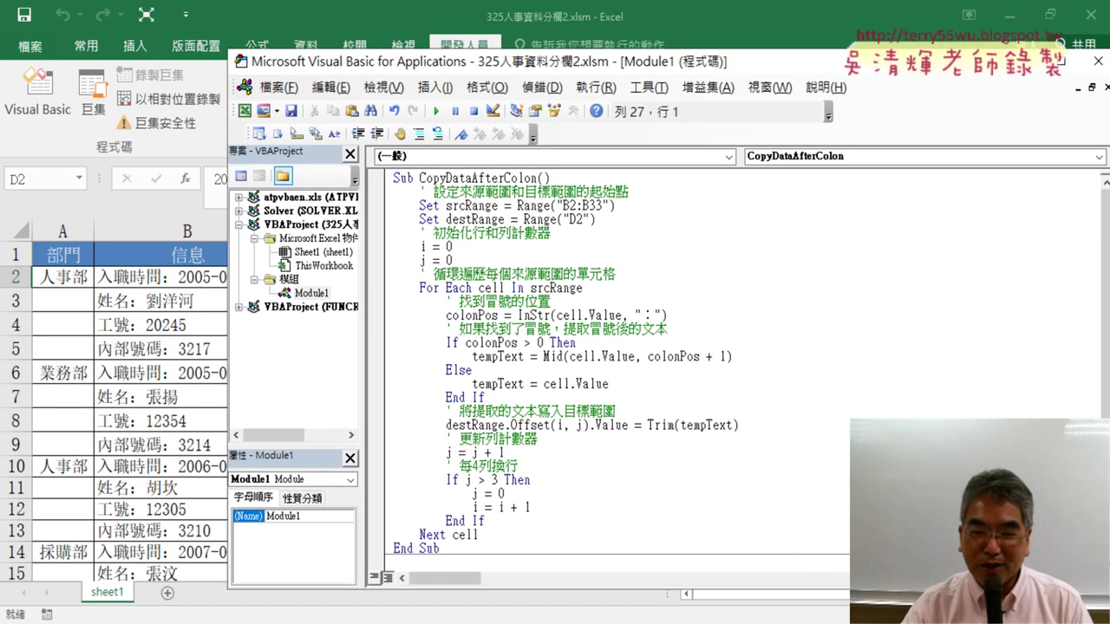
key("alt+Tab")
Step: Scroll up the Google Docs notes and clear the highlighted question
scroll(395, 421, "up", 3)
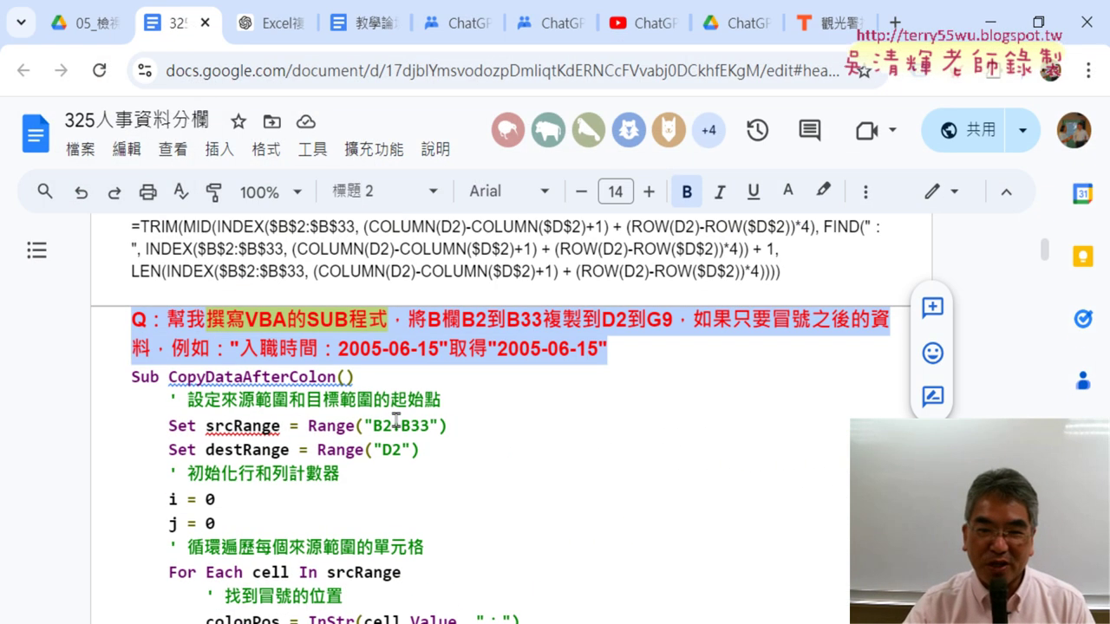
scroll(395, 421, "up", 2)
left_click(273, 431)
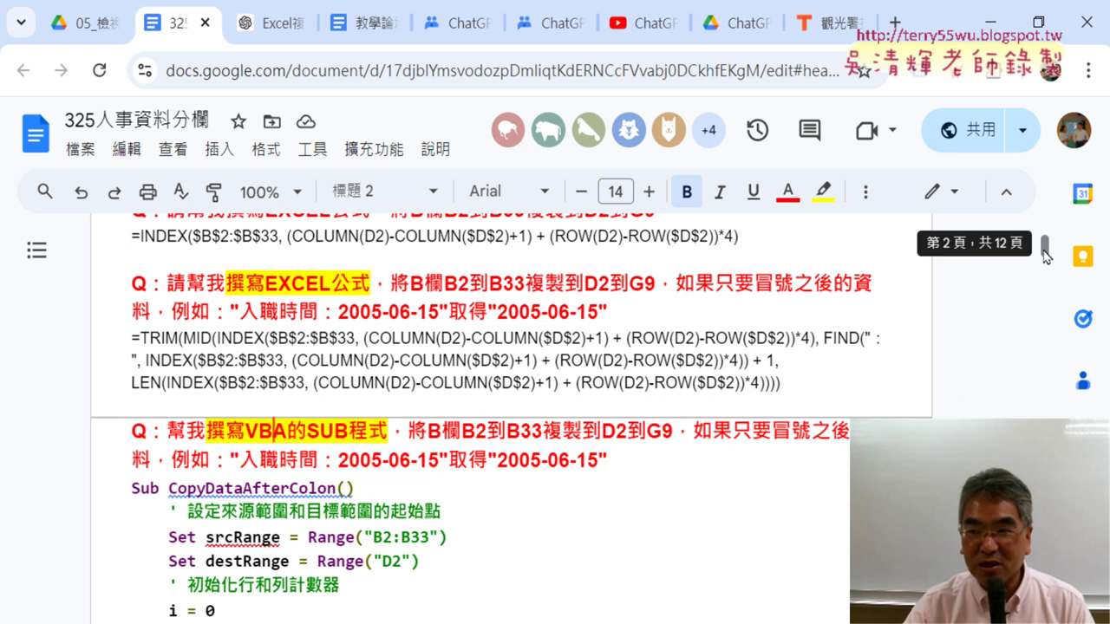
scroll(203, 328, "down", 4)
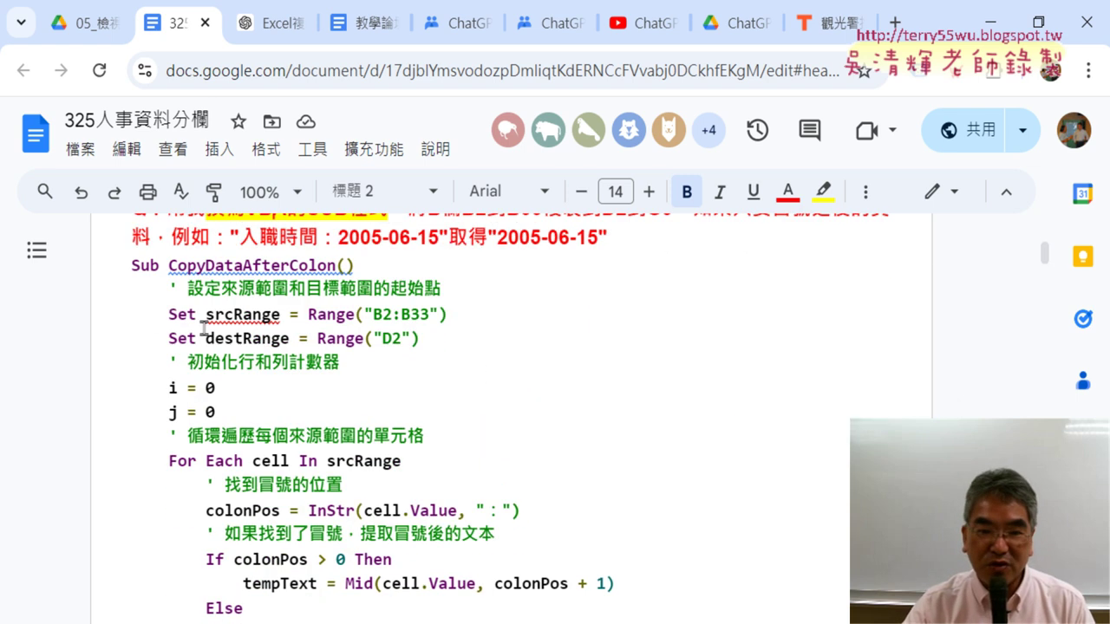
Step: Select a line of the saved macro code, read through the clearing routine, and return to the VBA editor
left_click_drag(132, 268, 367, 265)
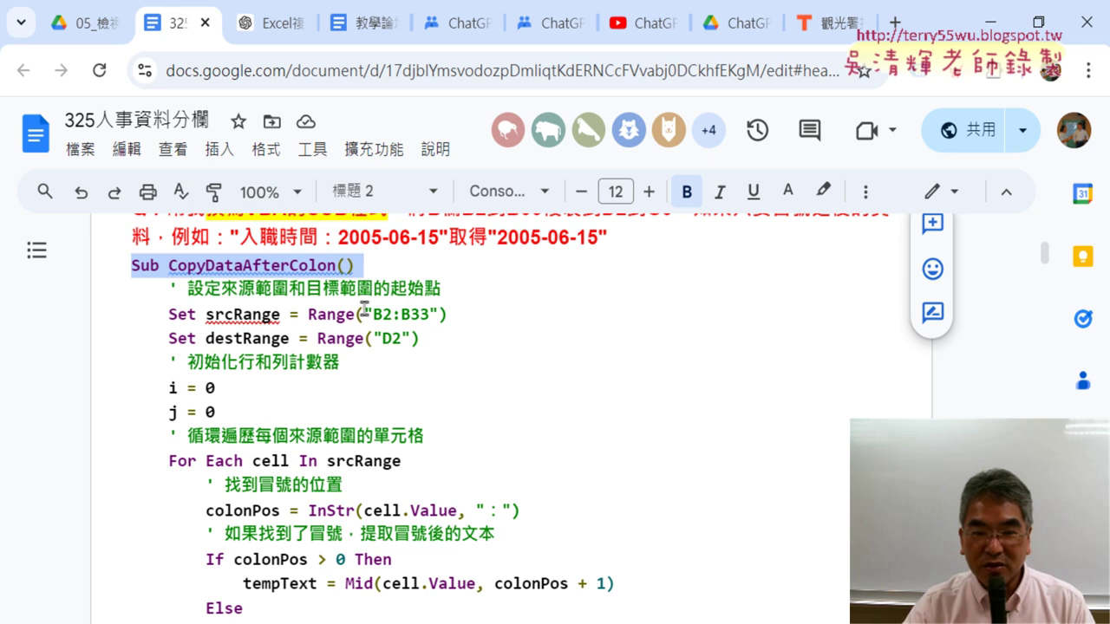
scroll(362, 364, "down", 5)
scroll(302, 506, "down", 4)
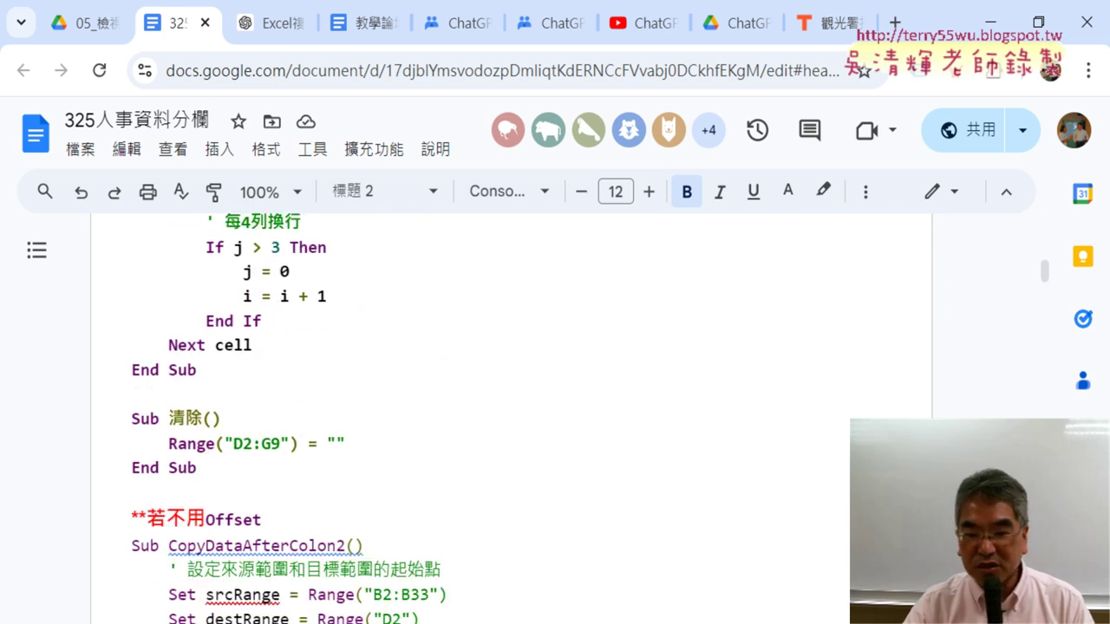
key("alt+Tab")
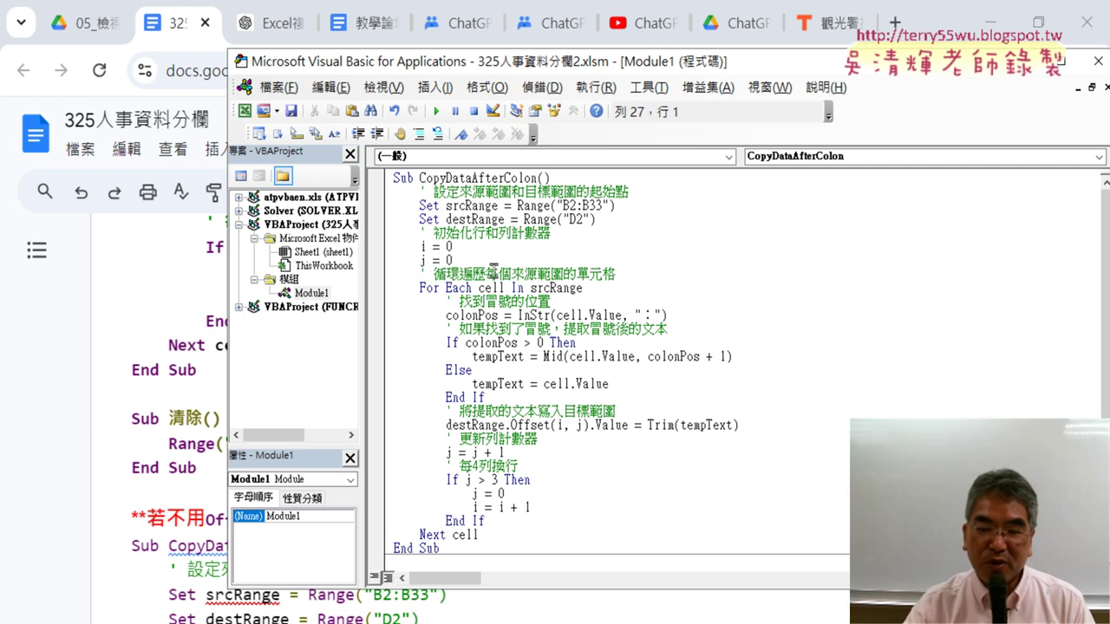